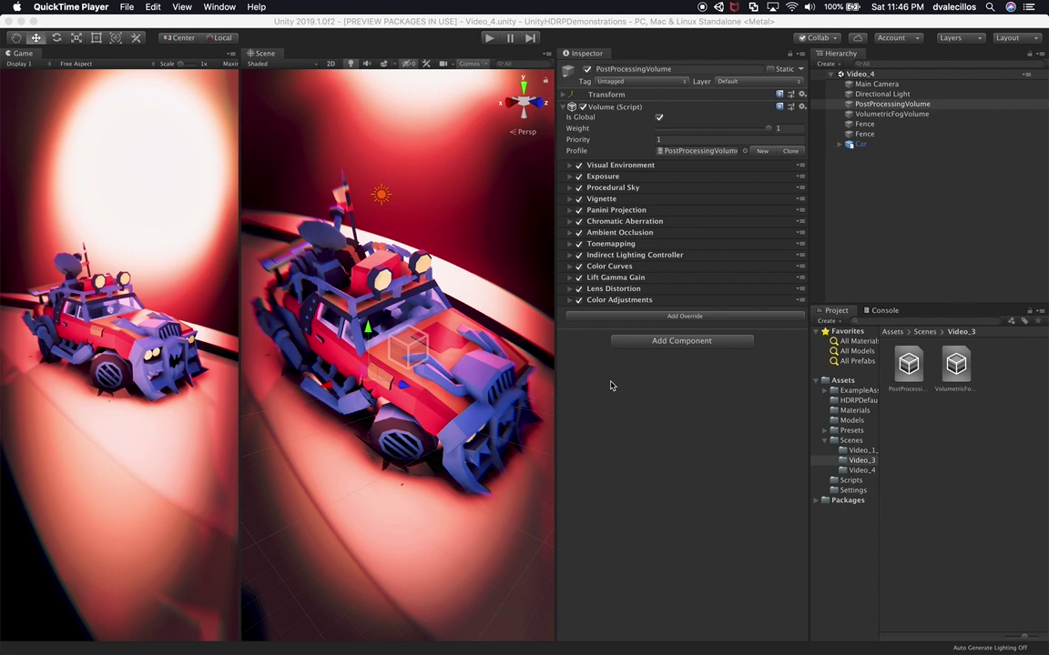
# Create a new folder named Video_5 inside the Scenes folder
pyautogui.click(851, 441)
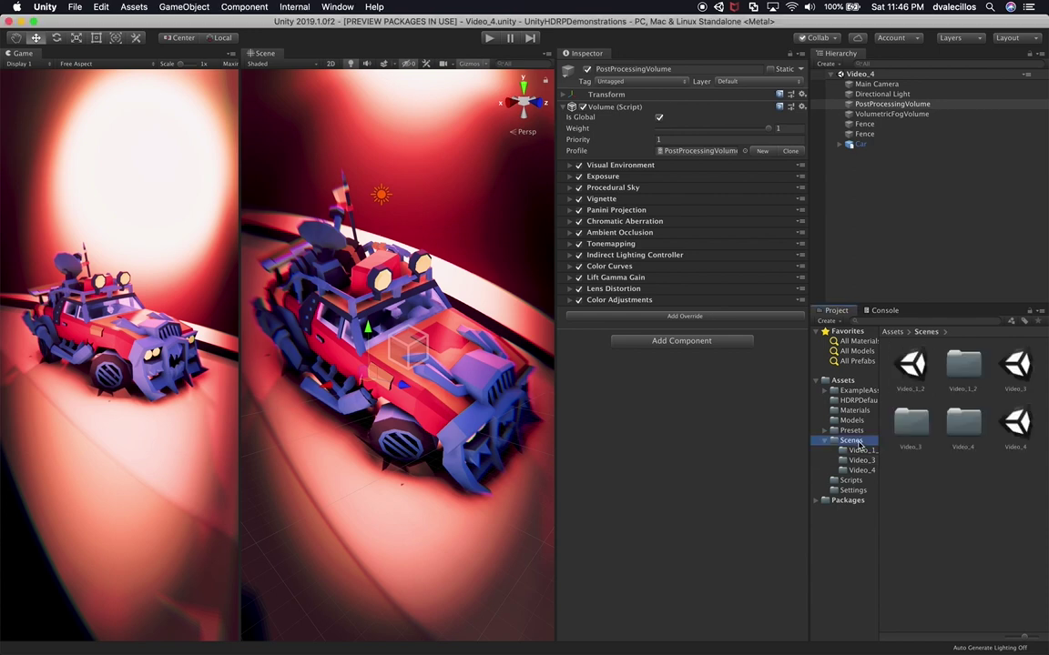
pyautogui.rightClick(858, 443)
pyautogui.moveTo(879, 369)
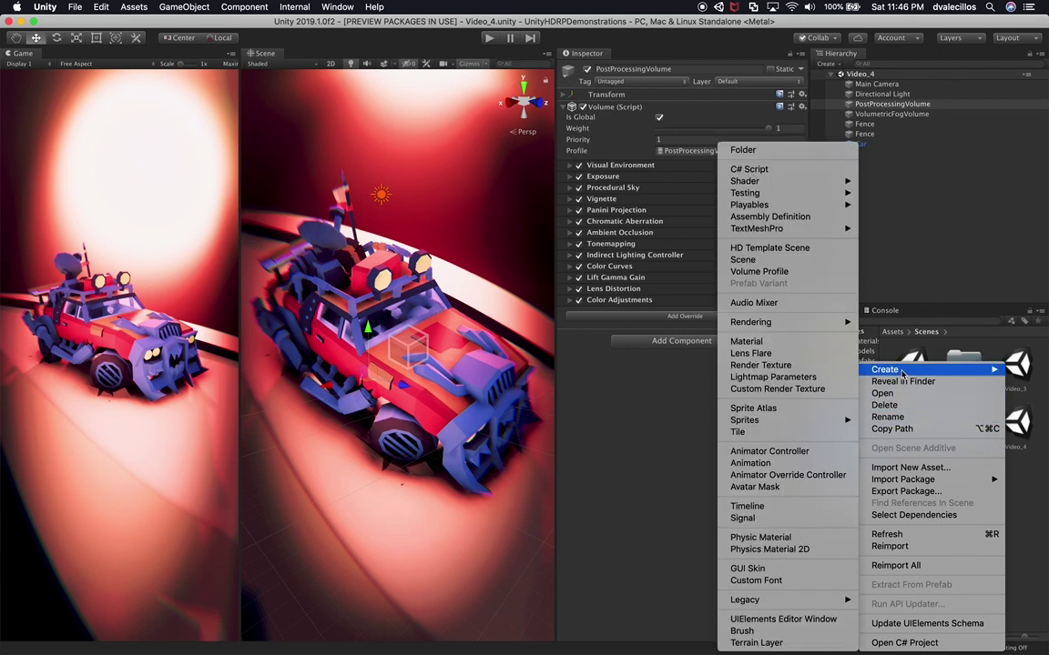
pyautogui.click(790, 153)
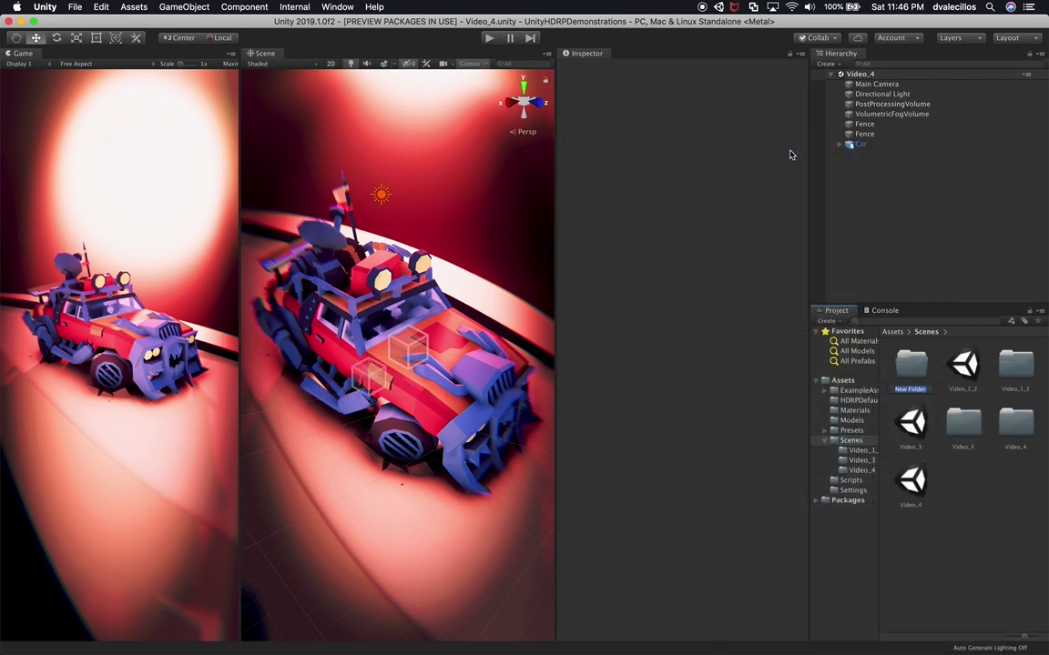
pyautogui.write('Video_5')
pyautogui.press('Return')
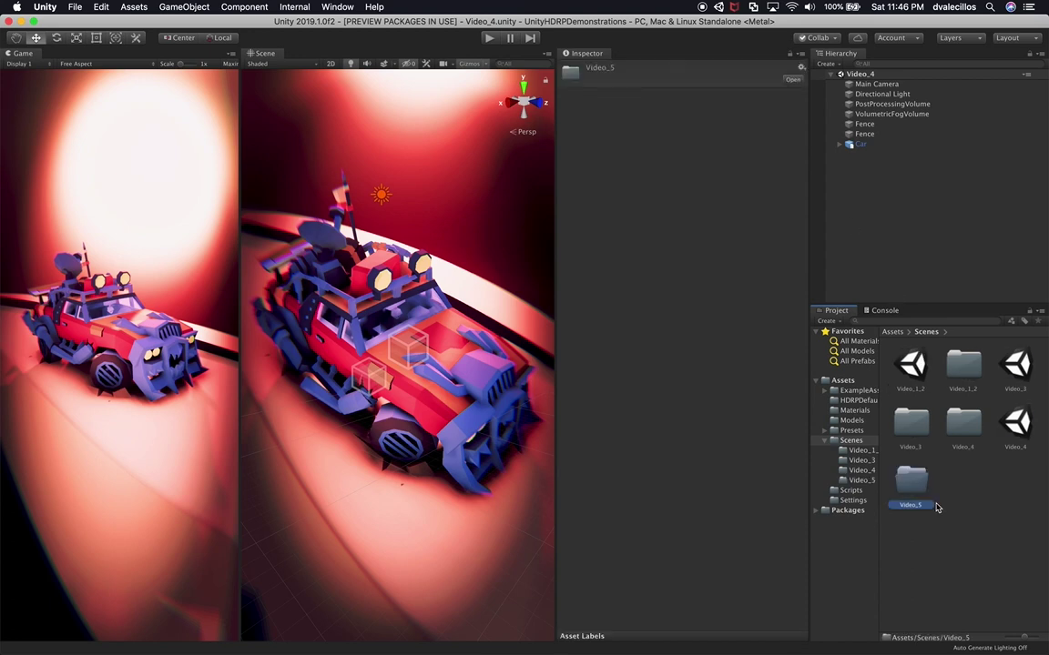
# Duplicate both volume profiles in the Video_4 folder and move the copies into the Video_5 folder
pyautogui.click(862, 470)
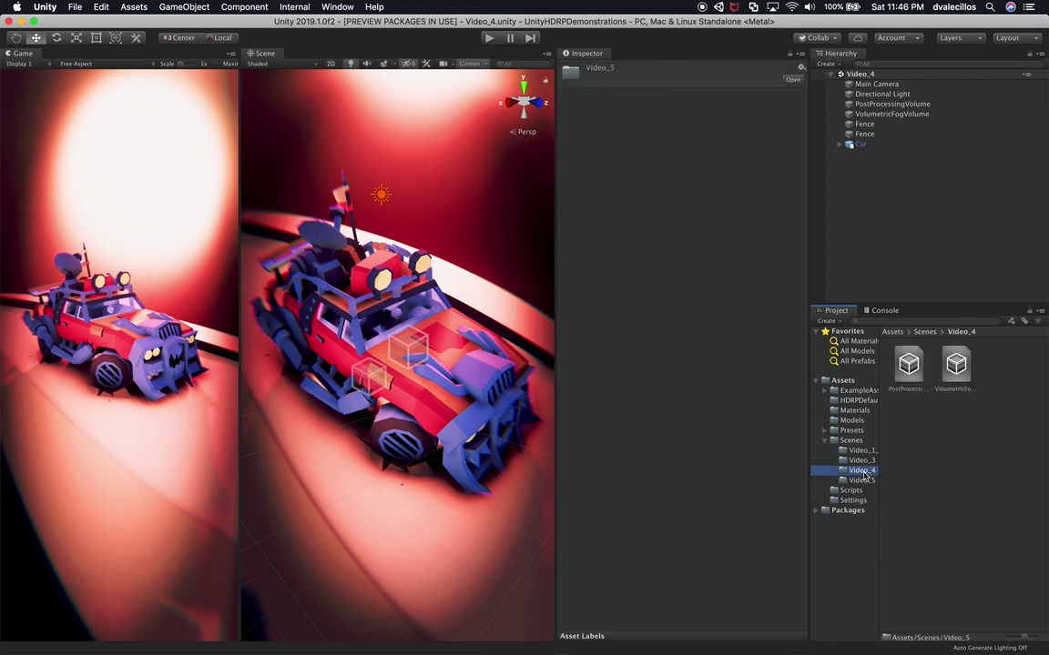
pyautogui.moveTo(892, 414); pyautogui.dragTo(975, 383)
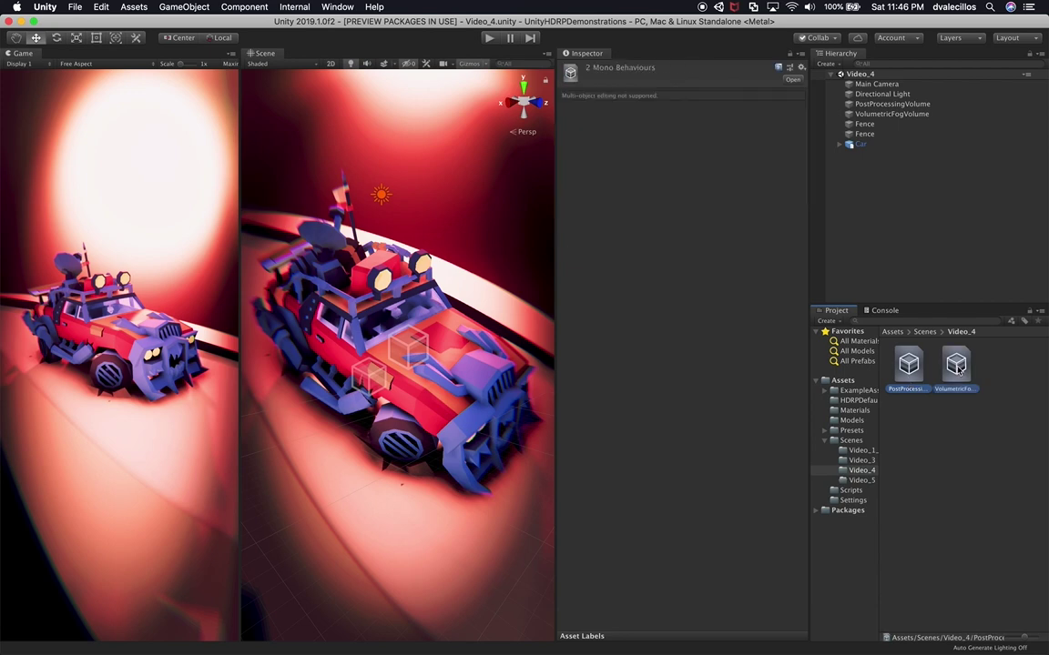
pyautogui.press('super+d')
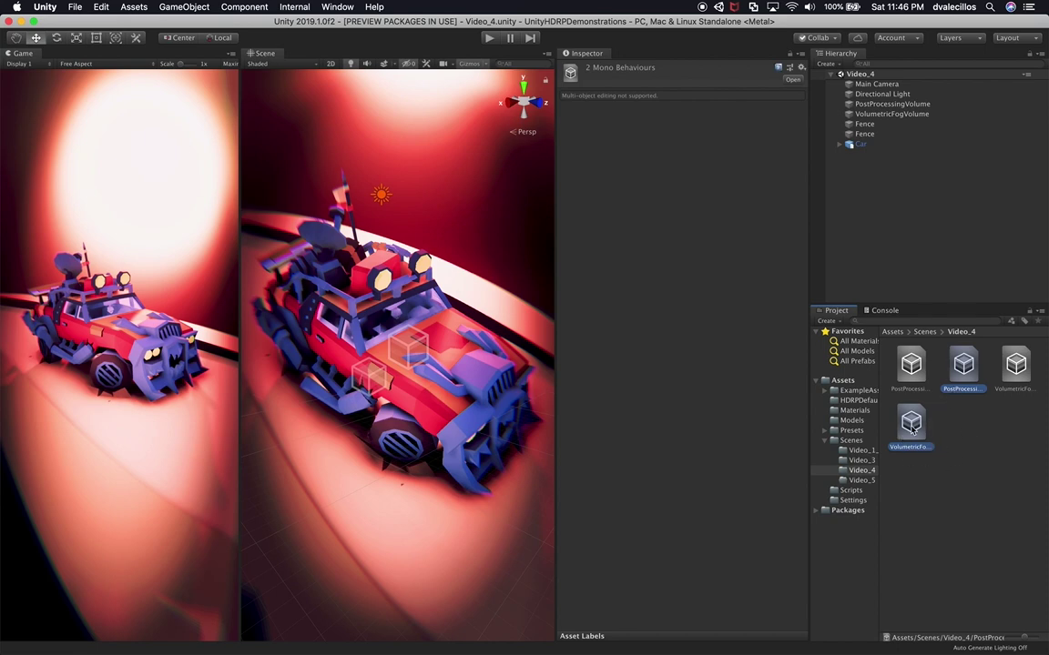
pyautogui.moveTo(889, 441); pyautogui.dragTo(867, 483)
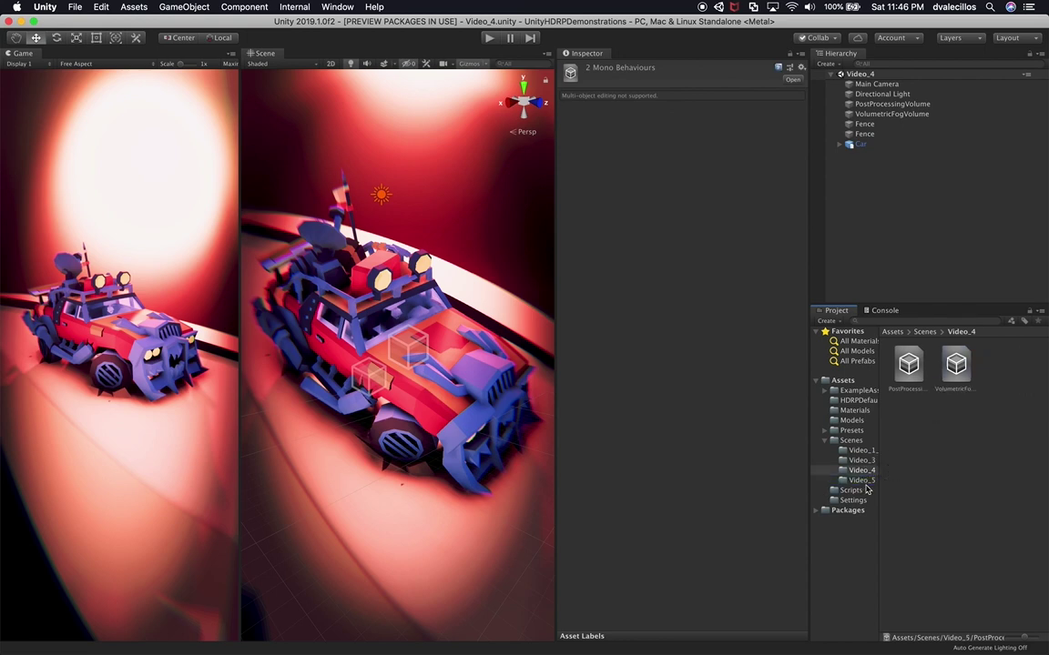
# Check the names of the copied post-processing and volumetric fog profiles in the Video_5 folder
pyautogui.click(863, 481)
pyautogui.click(908, 382)
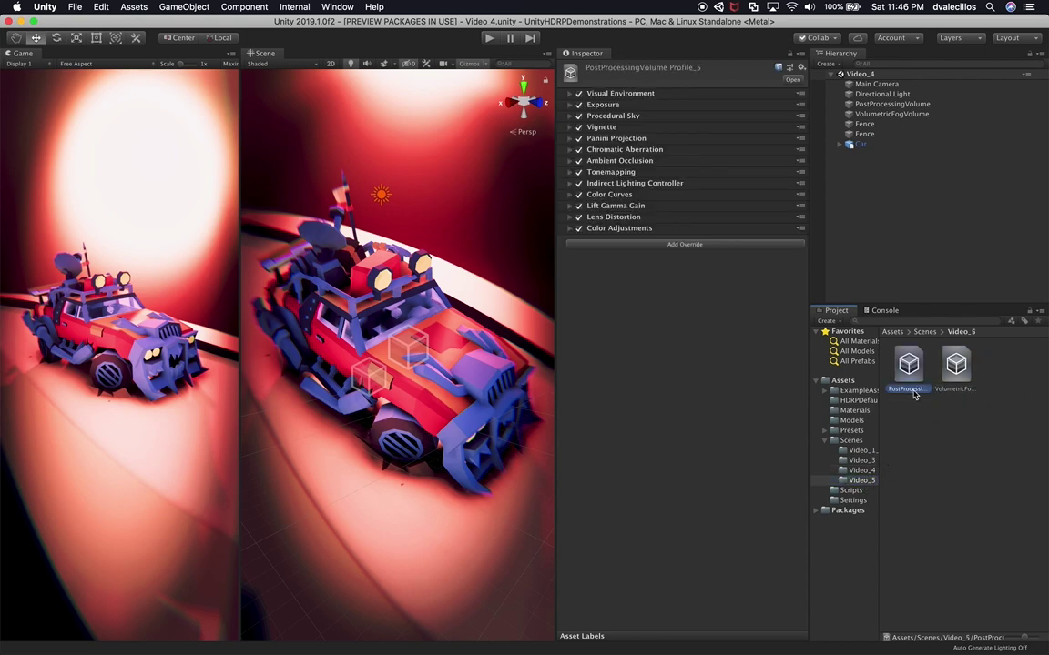
pyautogui.click(914, 390)
pyautogui.press('Return')
pyautogui.click(958, 382)
pyautogui.click(968, 402)
pyautogui.click(964, 393)
pyautogui.click(966, 392)
pyautogui.press('Escape')
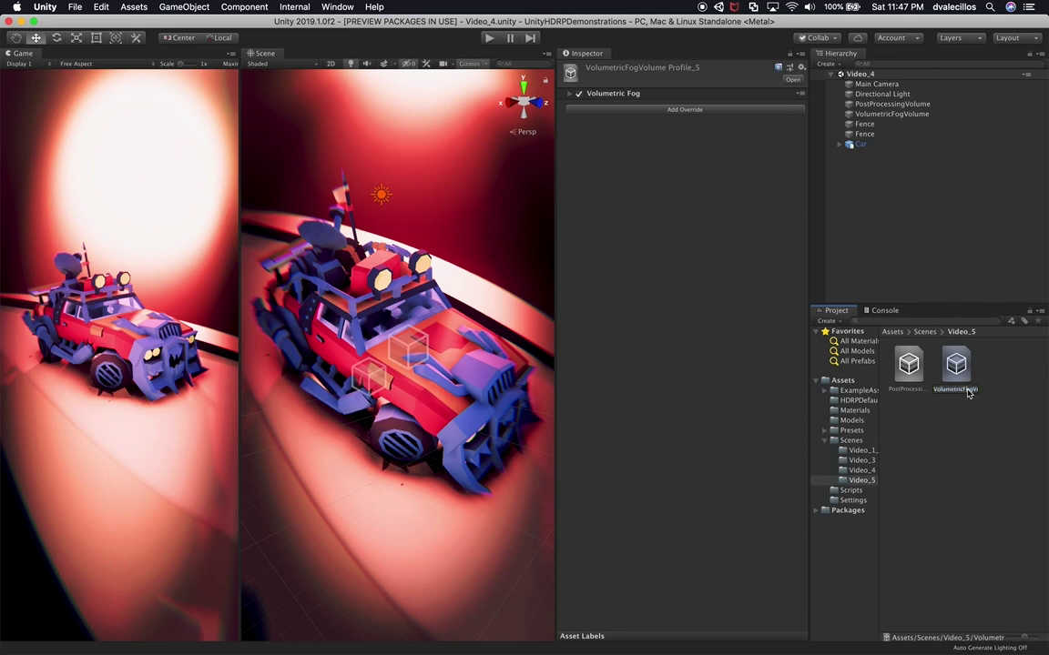
pyautogui.click(958, 412)
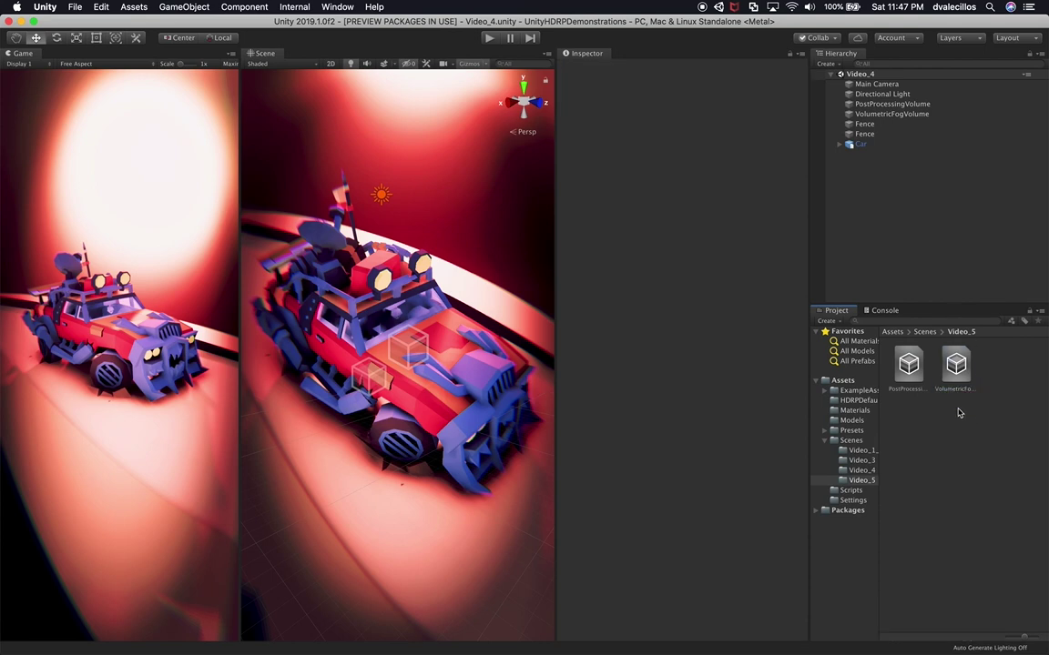
# Duplicate the Video_4 scene in the Scenes folder and open the copy
pyautogui.click(851, 439)
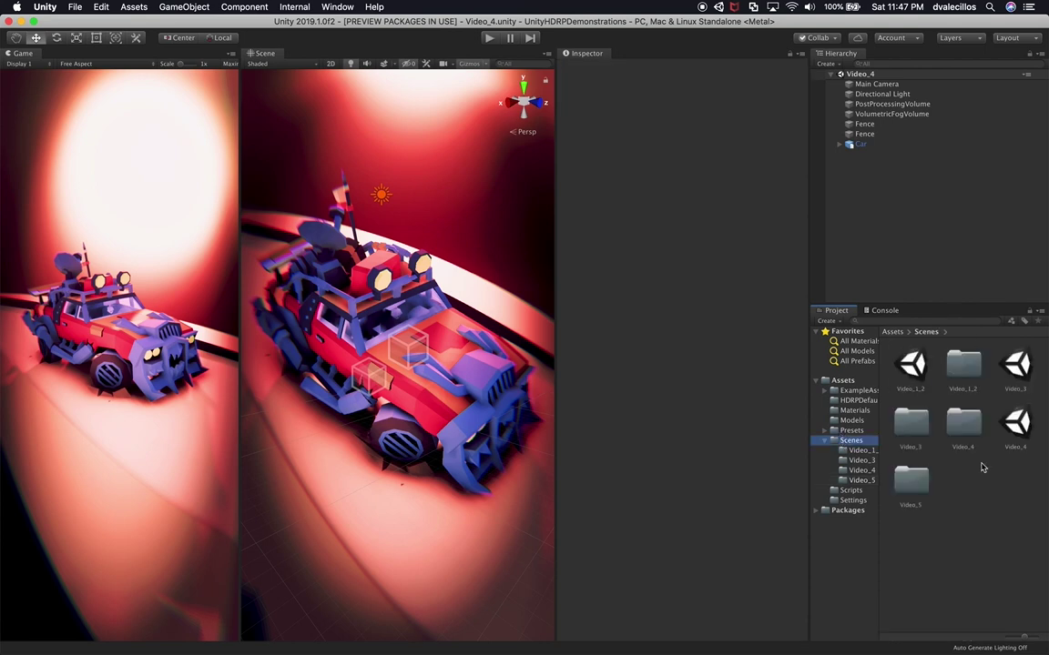
pyautogui.click(1016, 421)
pyautogui.press('super+d')
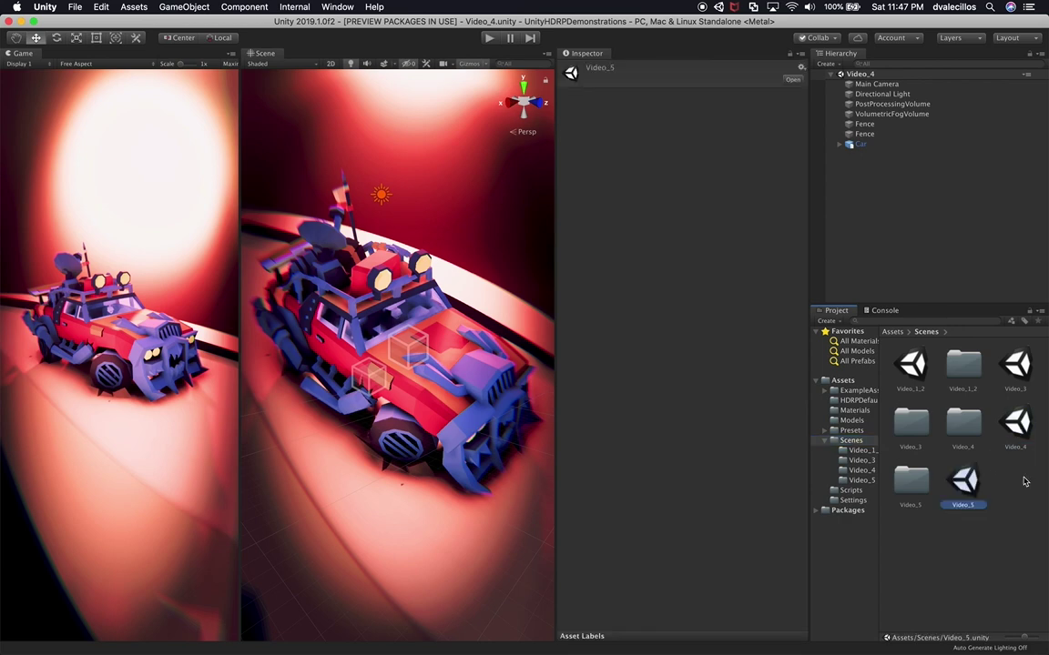
pyautogui.doubleClick(966, 487)
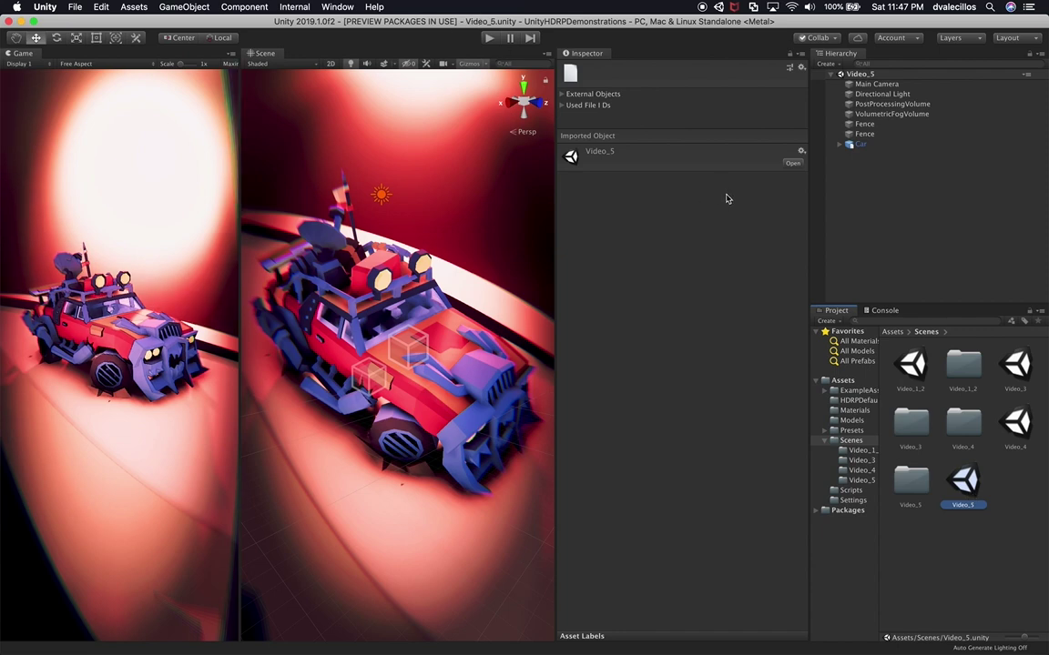
# Assign PostProcessingVolume Profile_5 to the PostProcessingVolume object and VolumetricFogVolume Profile_5 to the VolumetricFogVolume object
pyautogui.click(887, 103)
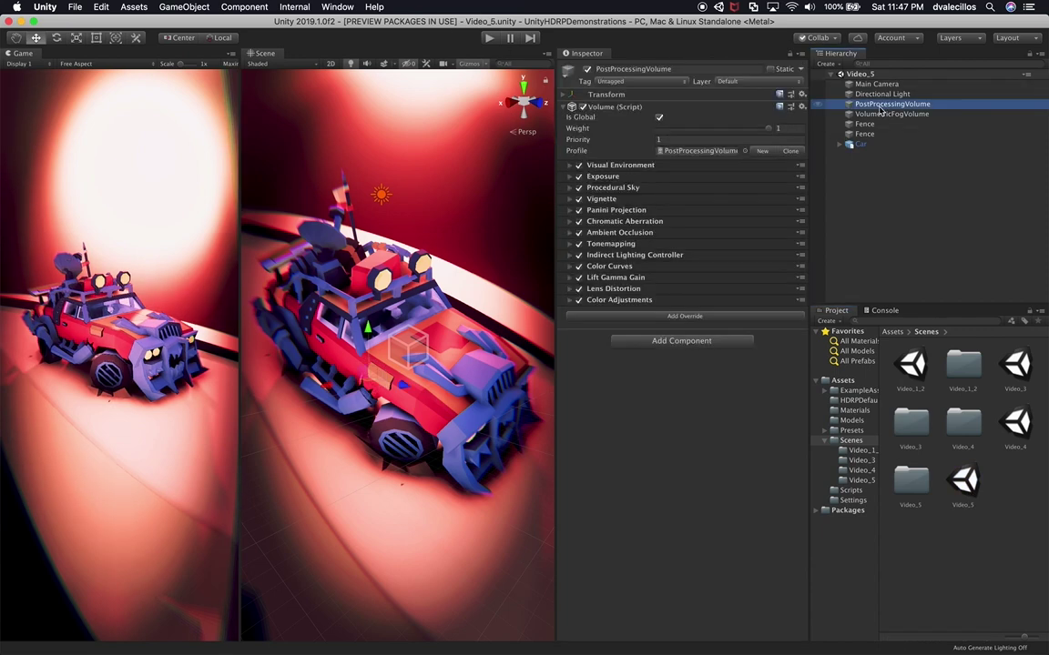
pyautogui.click(744, 151)
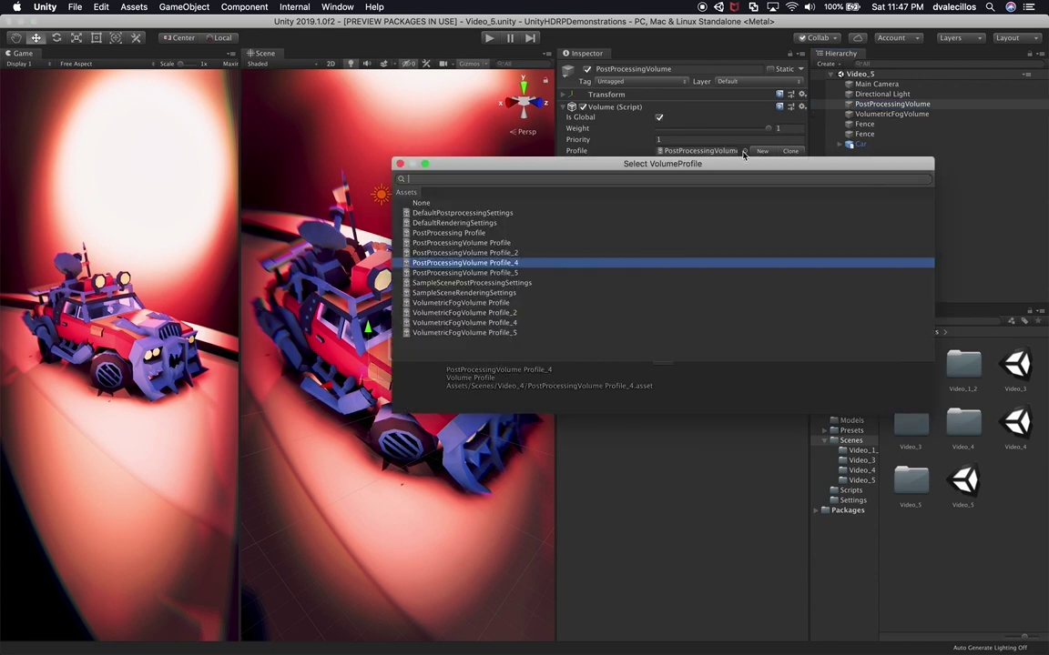
pyautogui.doubleClick(509, 273)
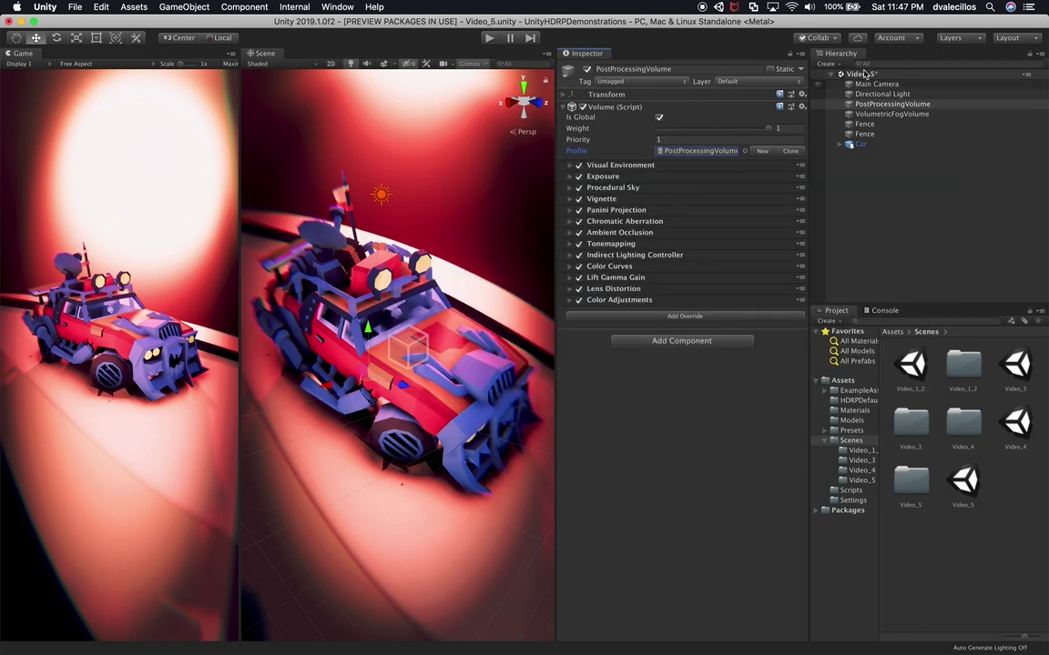
pyautogui.click(891, 114)
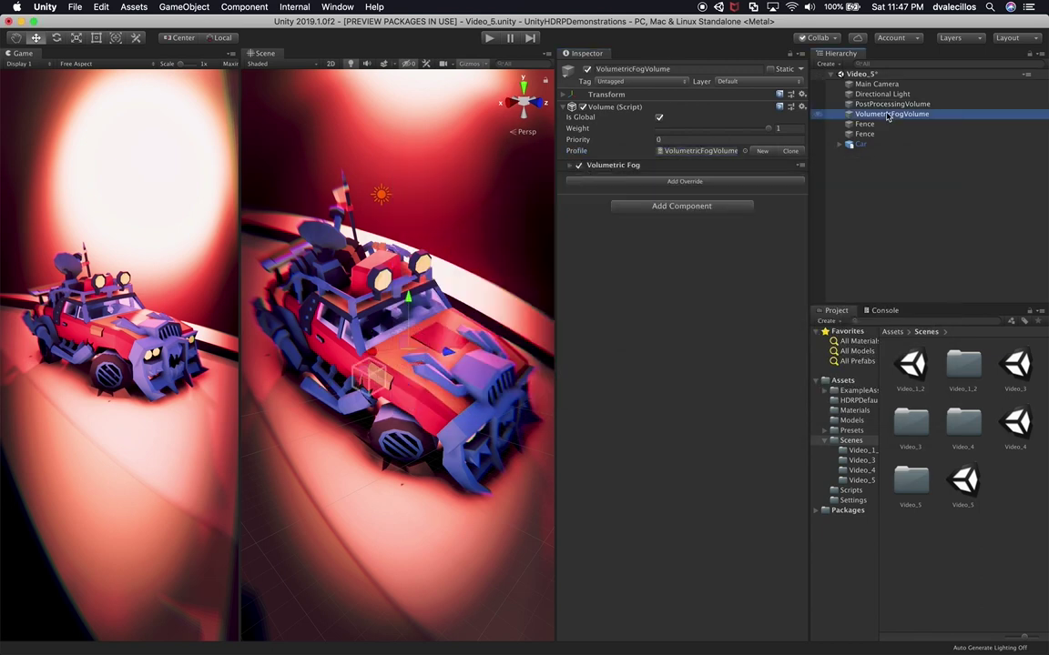
pyautogui.click(744, 151)
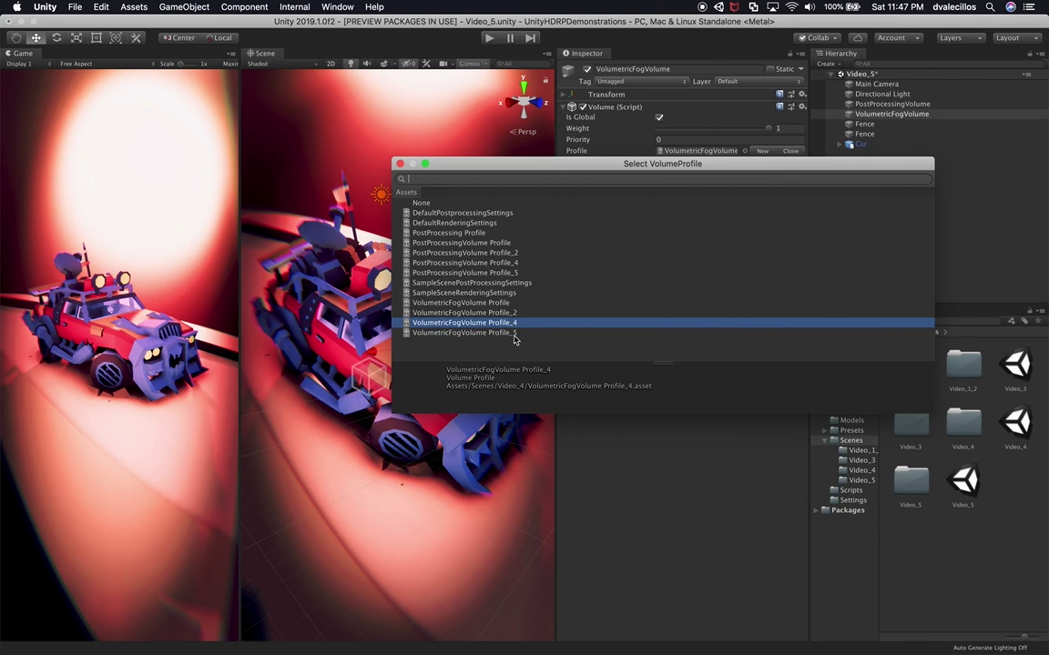
pyautogui.doubleClick(464, 316)
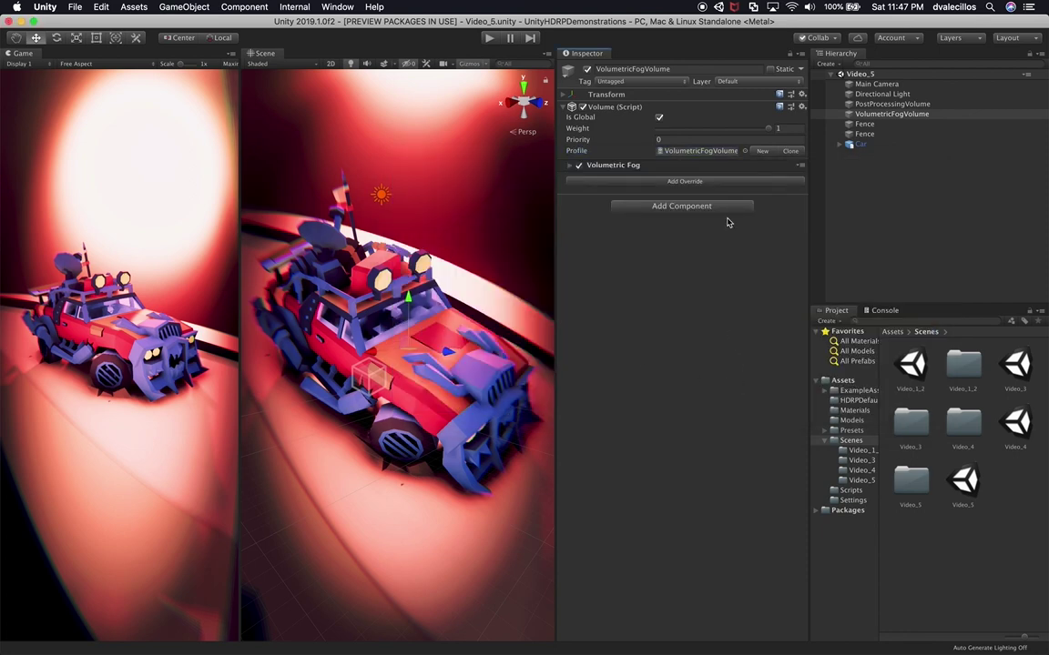
# Add a White Balance post-processing override to the PostProcessingVolume object
pyautogui.click(891, 104)
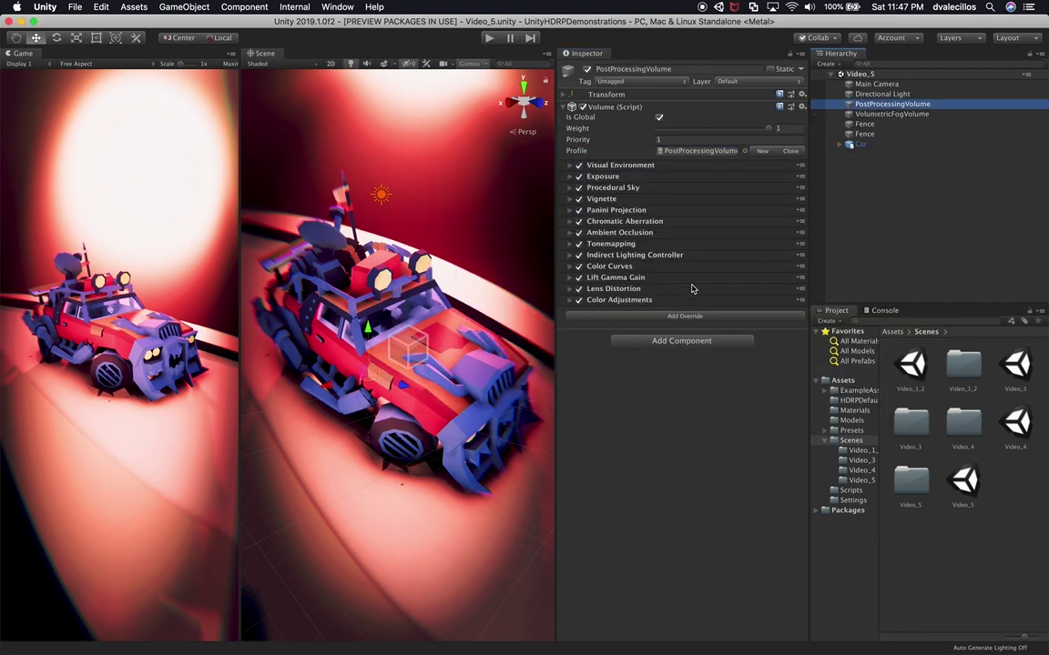
pyautogui.keyDown('alt'); pyautogui.moveTo(265, 342); pyautogui.dragTo(300, 508); pyautogui.keyUp('alt')
pyautogui.keyDown('alt'); pyautogui.moveTo(362, 344); pyautogui.dragTo(476, 331); pyautogui.keyUp('alt')
pyautogui.scroll(3, 389, 341)
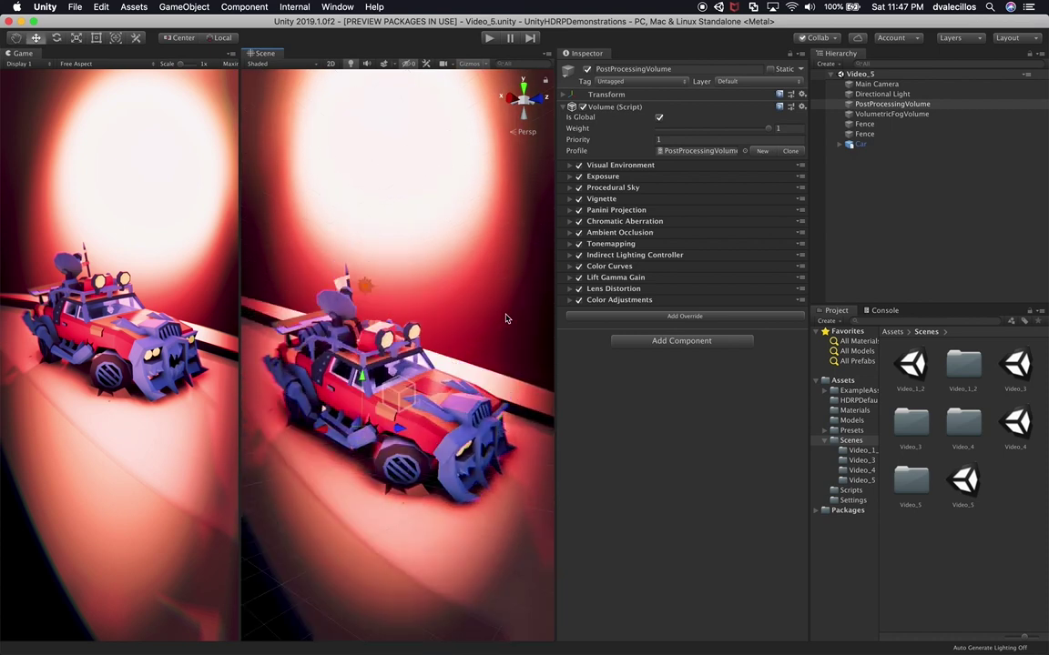
pyautogui.click(587, 317)
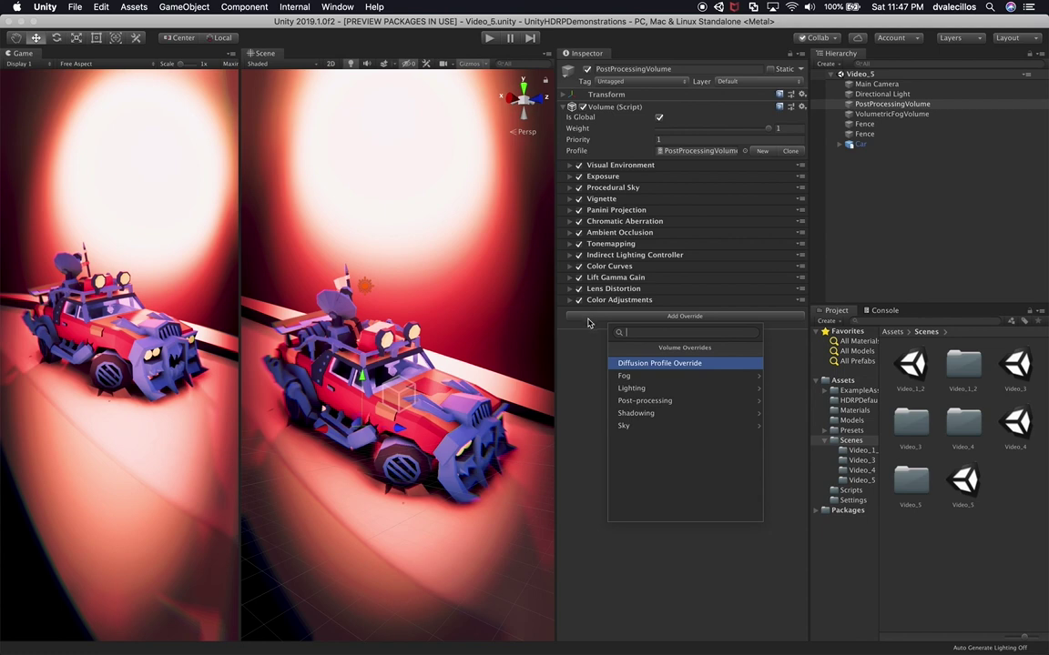
pyautogui.click(653, 402)
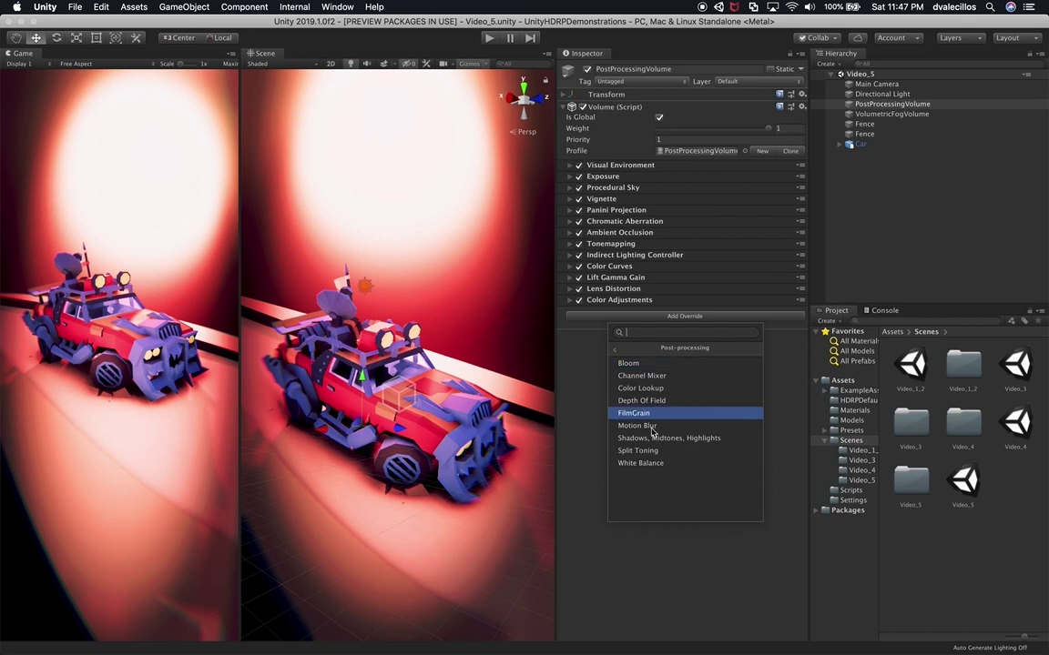
pyautogui.click(649, 465)
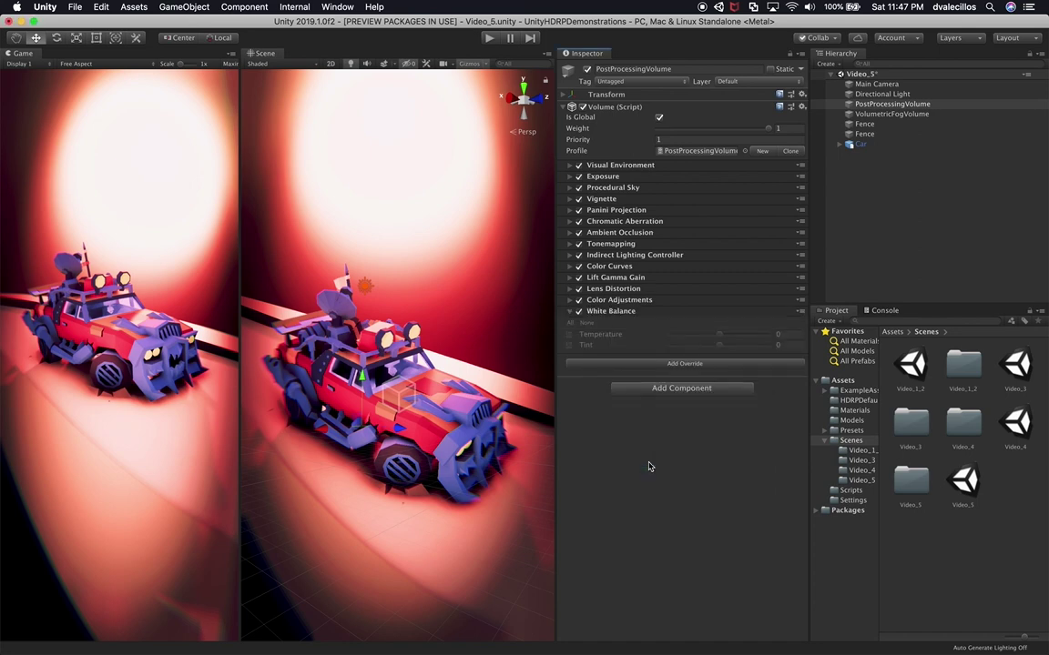
# Enable the White Balance temperature and tint, setting Temperature to -100 and Tint to 47
pyautogui.click(569, 335)
pyautogui.moveTo(718, 334); pyautogui.dragTo(651, 344)
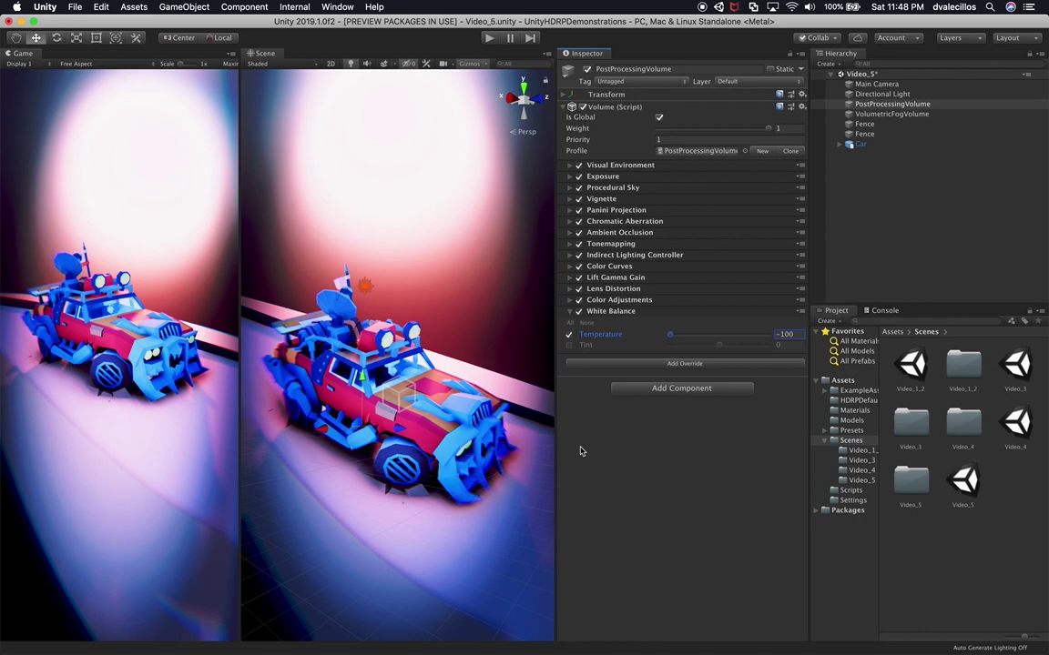
pyautogui.click(569, 345)
pyautogui.moveTo(719, 346); pyautogui.dragTo(742, 356)
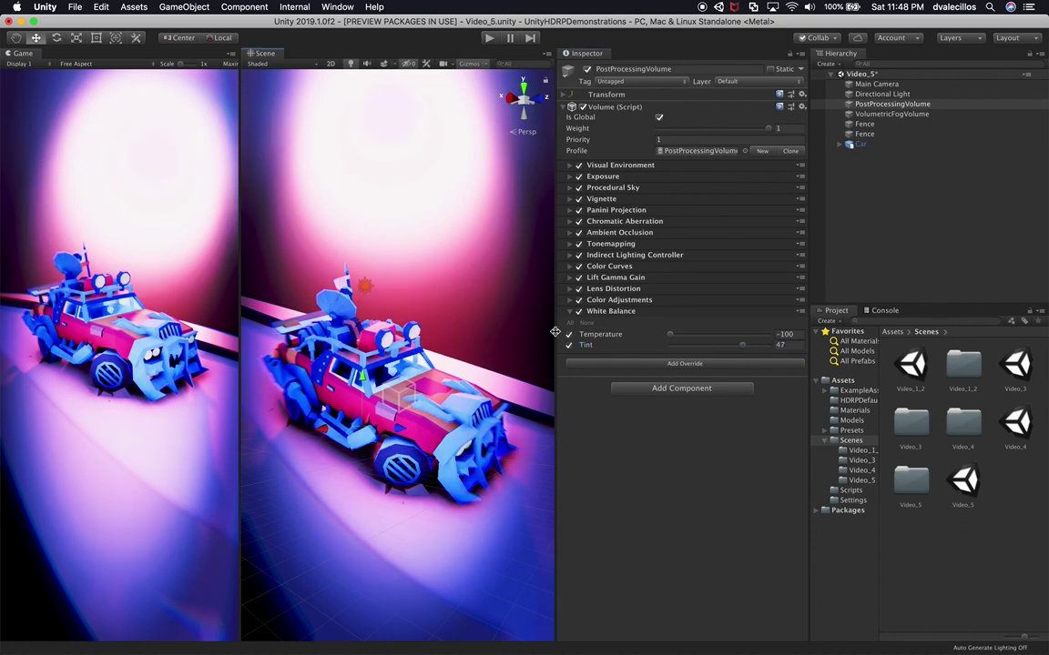
# Resize the editor layout so the Scene view is wider and the Game view and Inspector are narrower
pyautogui.moveTo(557, 335); pyautogui.dragTo(640, 335)
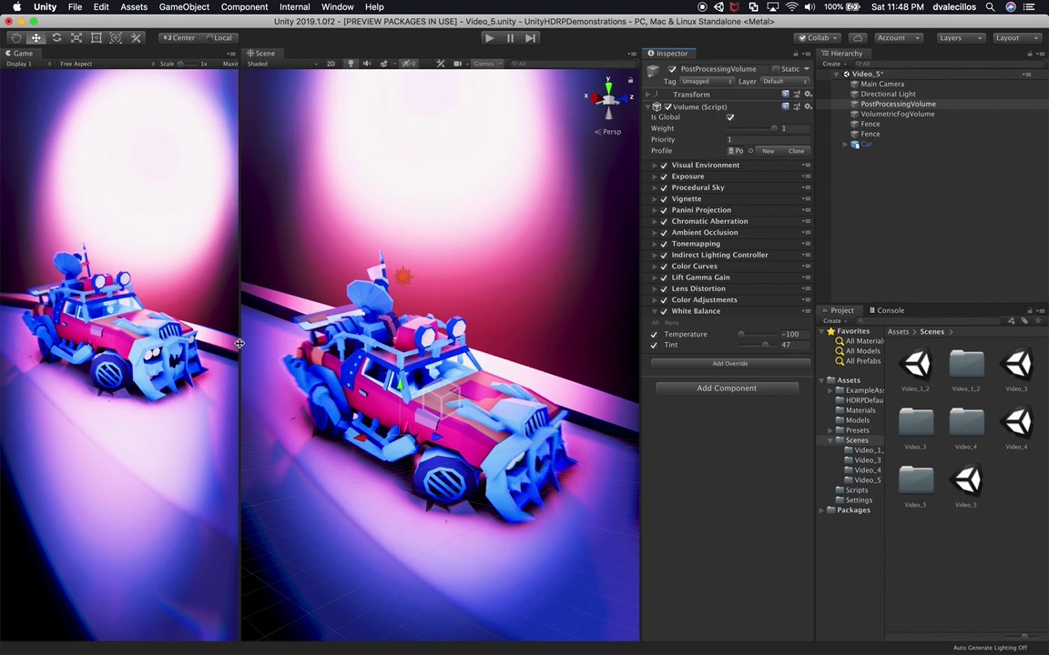
pyautogui.moveTo(237, 344); pyautogui.dragTo(199, 314)
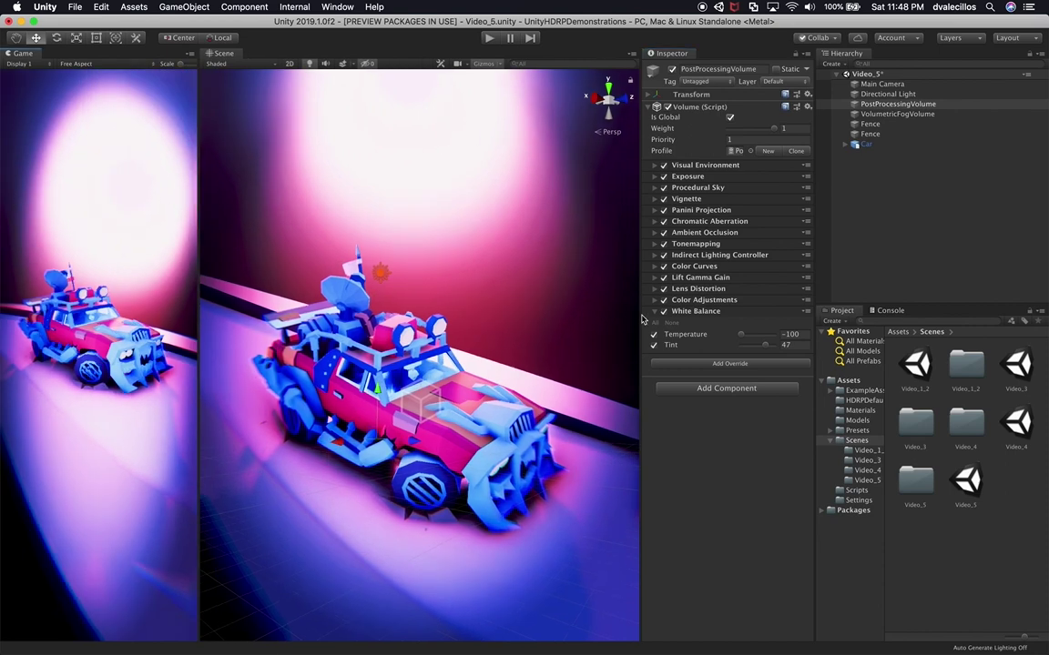
pyautogui.moveTo(637, 315); pyautogui.dragTo(590, 318)
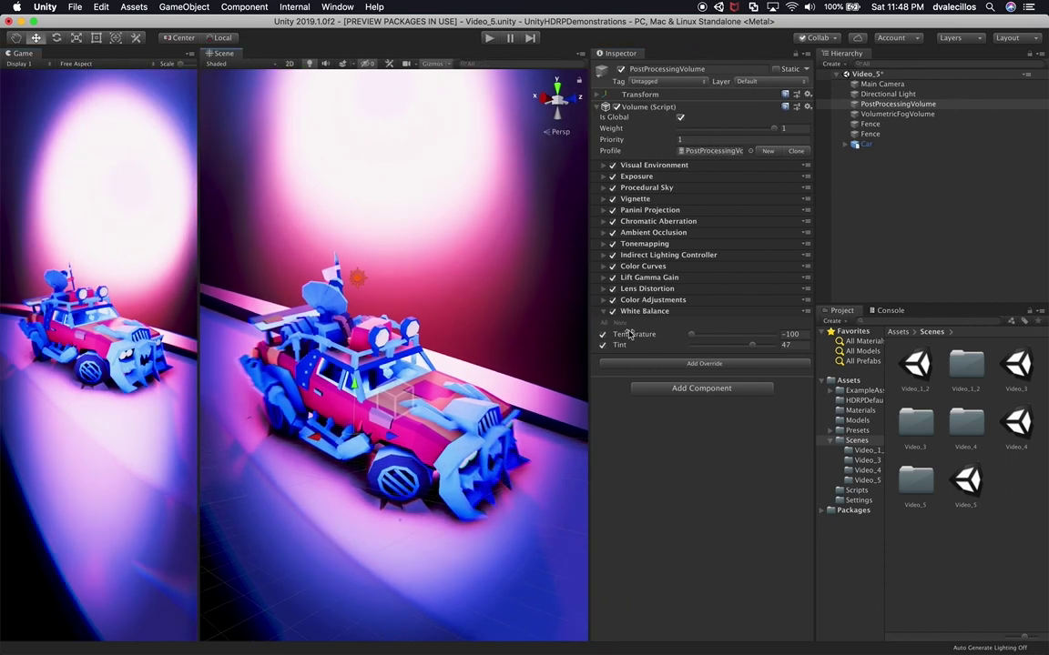
# Try a White Balance temperature of 83, return it to -100, and set the tint to 42
pyautogui.moveTo(692, 335); pyautogui.dragTo(767, 347)
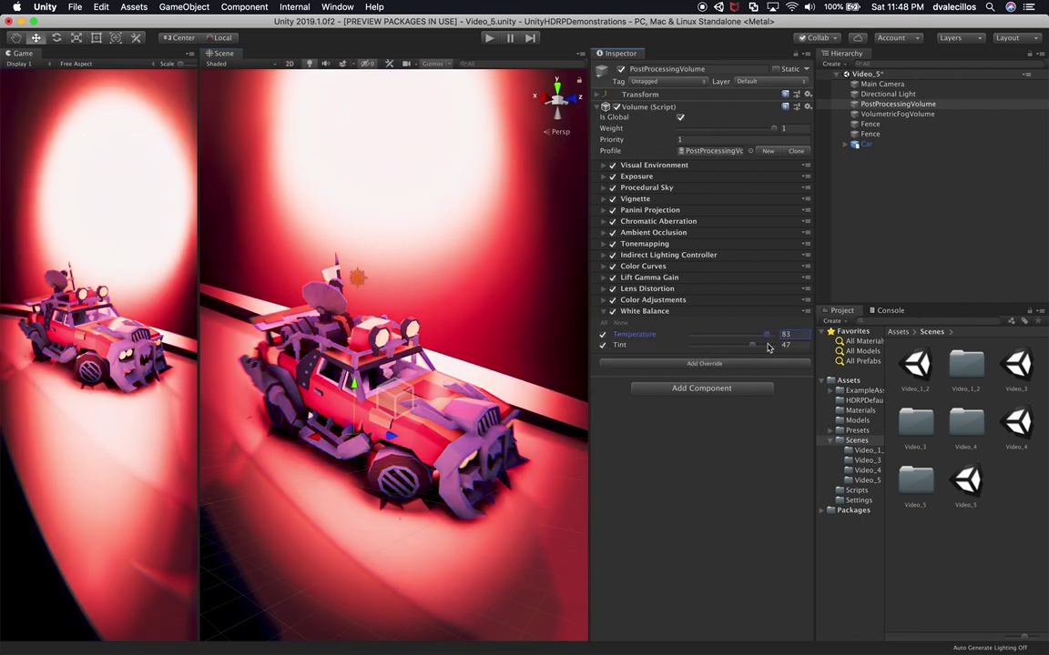
pyautogui.click(692, 337)
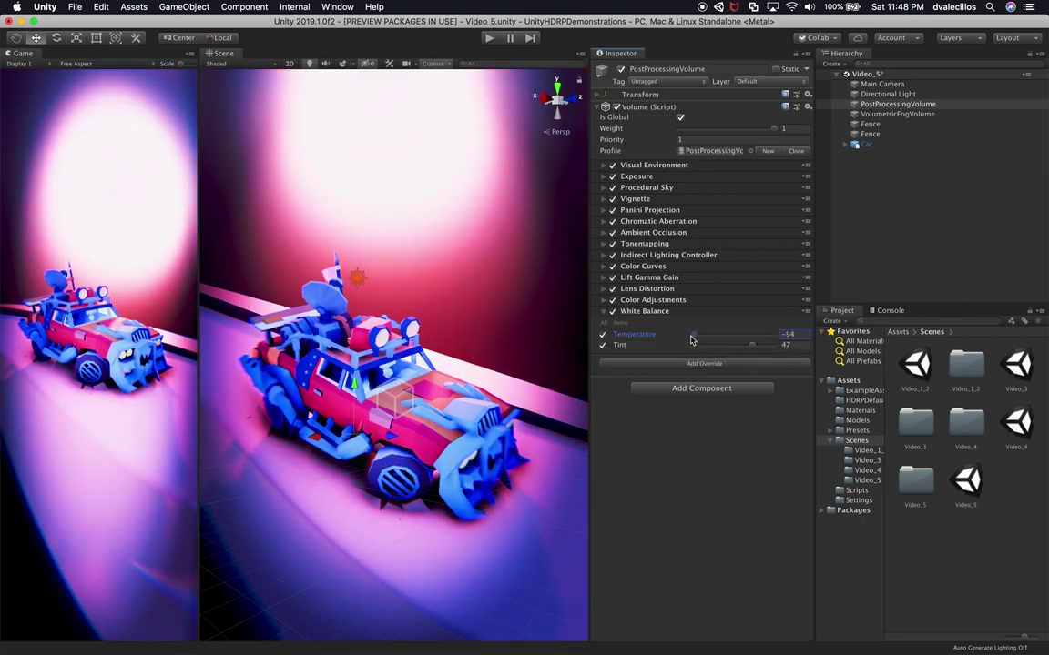
pyautogui.moveTo(691, 340); pyautogui.dragTo(686, 340)
pyautogui.moveTo(749, 345)
pyautogui.mouseDown()
pyautogui.moveTo(708, 352)
pyautogui.moveTo(748, 351)
pyautogui.mouseUp()
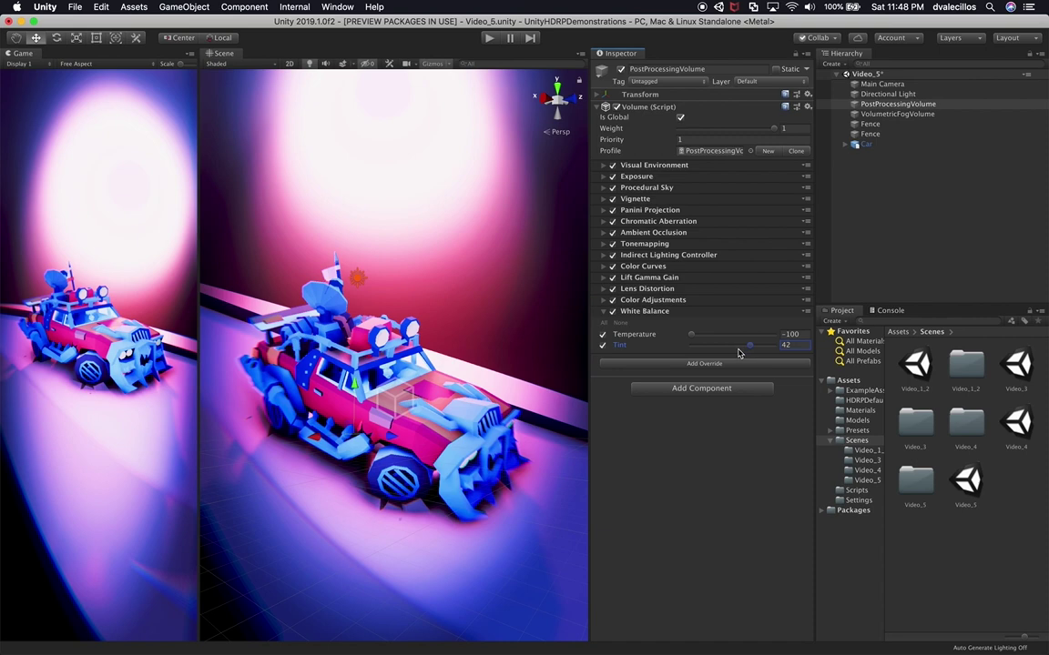
# Set the Procedural Sky's Sun Size to 0.249 and Sun Size Convergence to 10
pyautogui.click(638, 189)
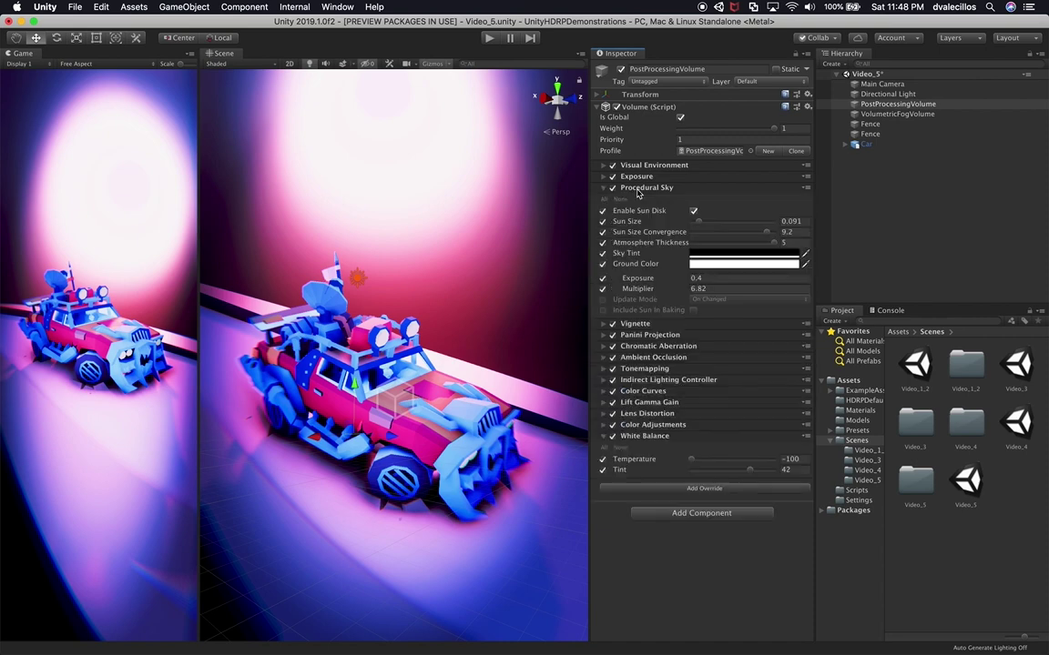
pyautogui.moveTo(698, 221); pyautogui.dragTo(759, 253)
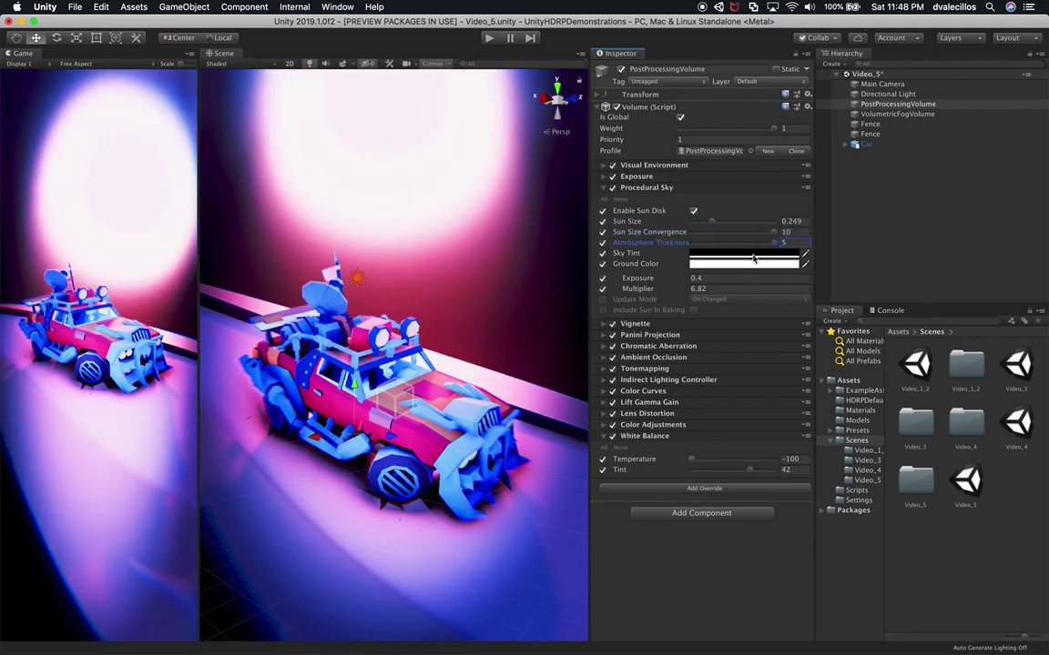
# Change the Procedural Sky's Sky Tint from black to a light greyish pink
pyautogui.click(748, 255)
pyautogui.click(821, 342)
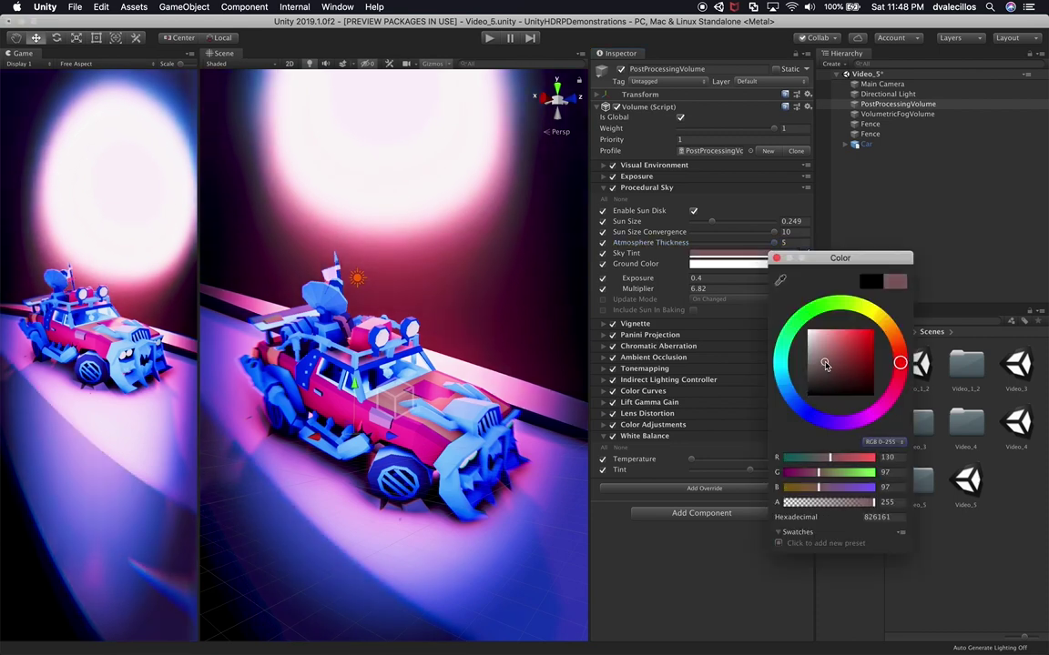
pyautogui.moveTo(822, 341); pyautogui.dragTo(811, 344)
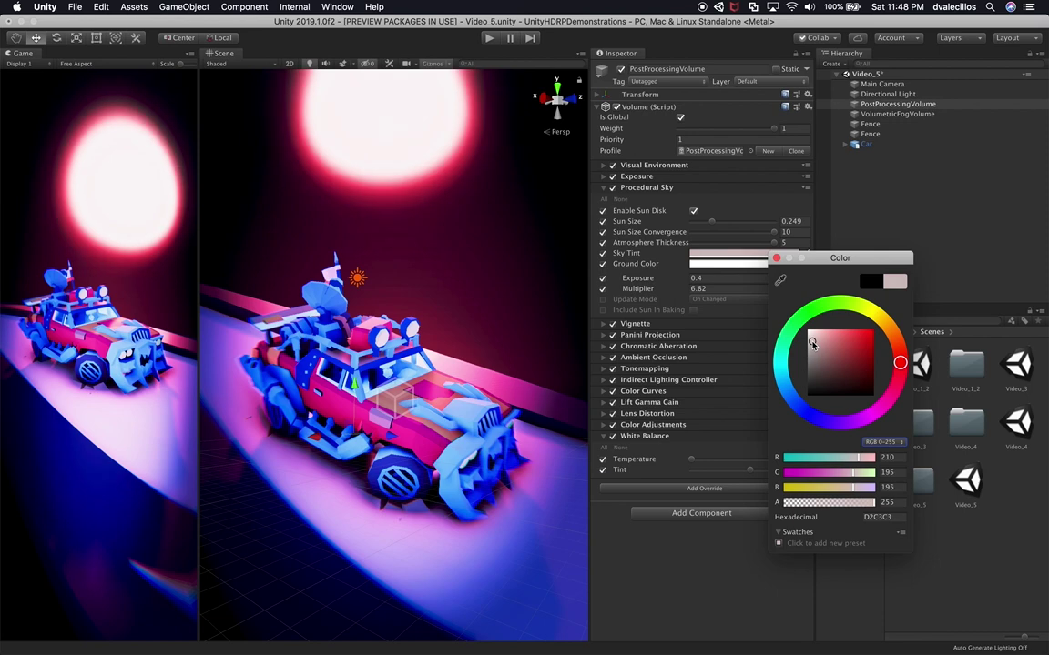
pyautogui.click(776, 259)
# Set the Procedural Sky's Sun Size to 0.309, Exposure to -2.57 and Multiplier to 3.82, and collapse its settings
pyautogui.moveTo(711, 221)
pyautogui.mouseDown()
pyautogui.moveTo(694, 225)
pyautogui.moveTo(715, 225)
pyautogui.mouseUp()
pyautogui.moveTo(638, 279); pyautogui.dragTo(596, 292)
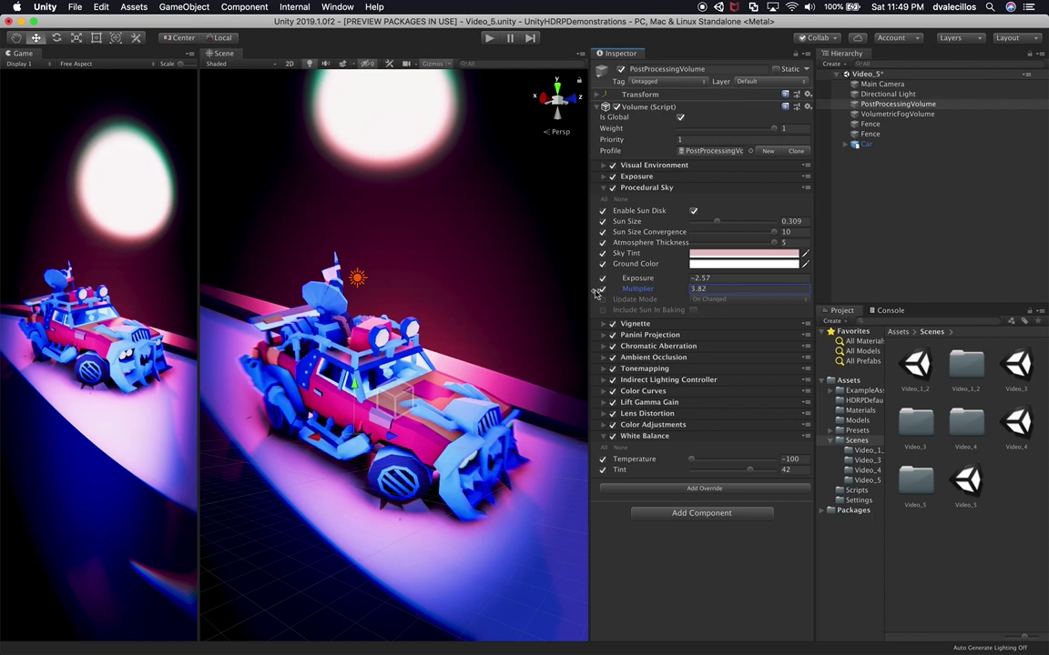
pyautogui.click(644, 188)
pyautogui.click(644, 188)
pyautogui.click(644, 187)
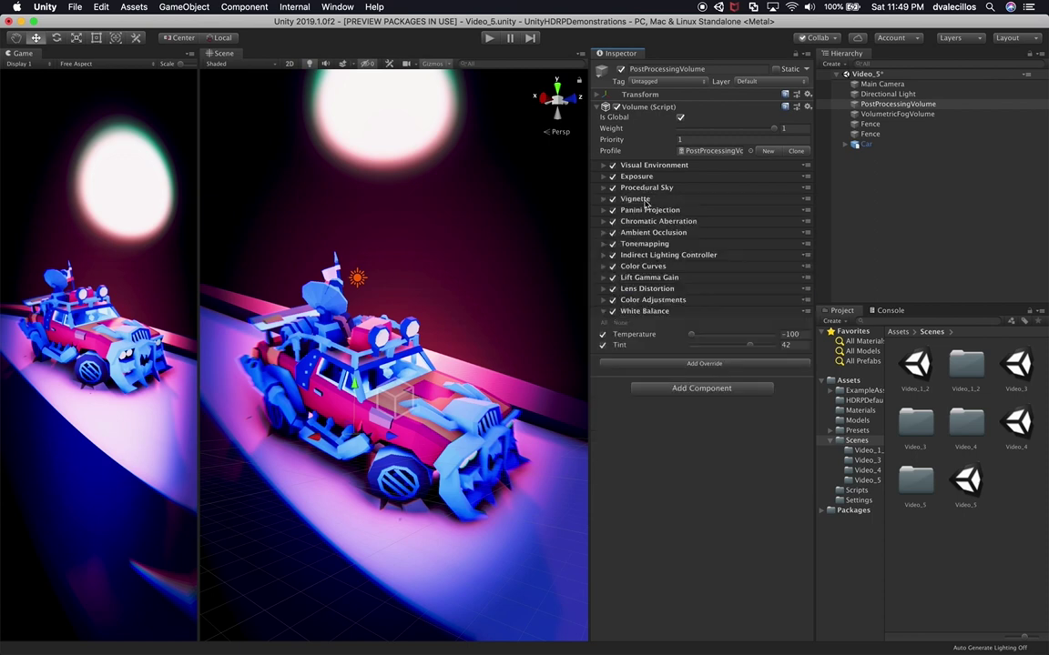
# Set the Vignette intensity to 0.683 and its smoothness to 0.689
pyautogui.click(641, 198)
pyautogui.moveTo(740, 254); pyautogui.dragTo(690, 271)
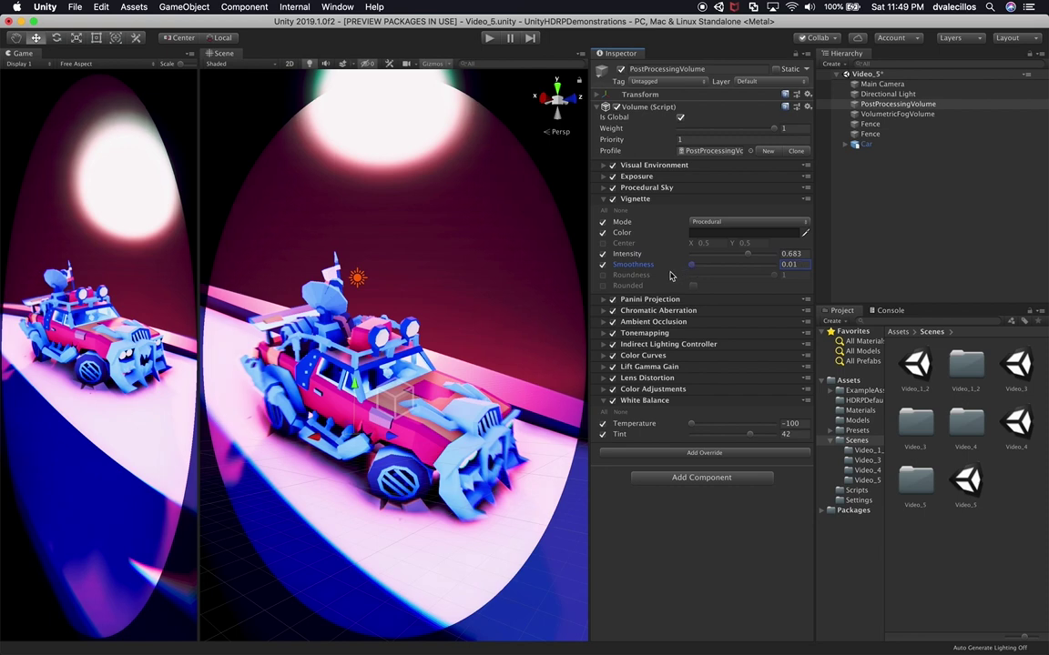
pyautogui.moveTo(691, 265); pyautogui.dragTo(751, 272)
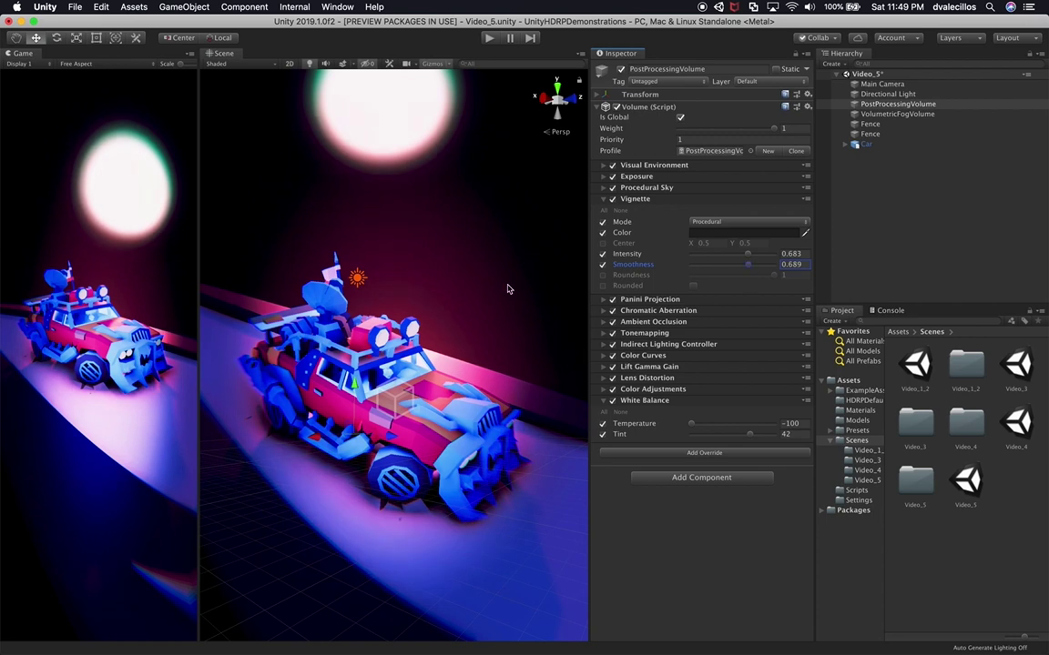
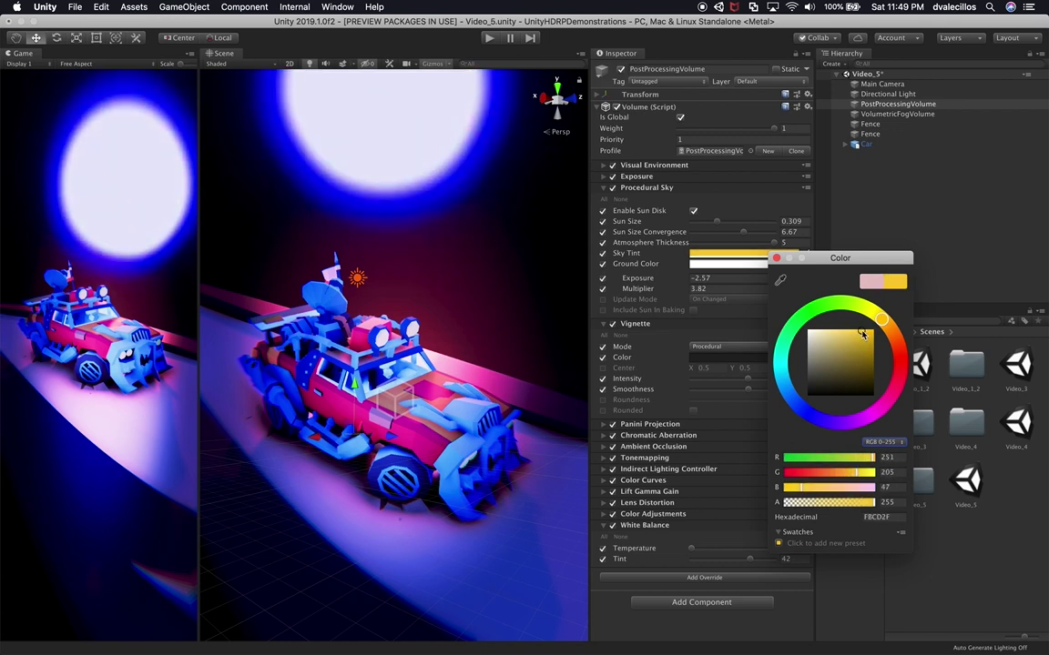
# Try blue and pale blue shades for the Procedural Sky's Sky Tint and settle on a yellow, about EFD621
pyautogui.moveTo(775, 329); pyautogui.dragTo(790, 397)
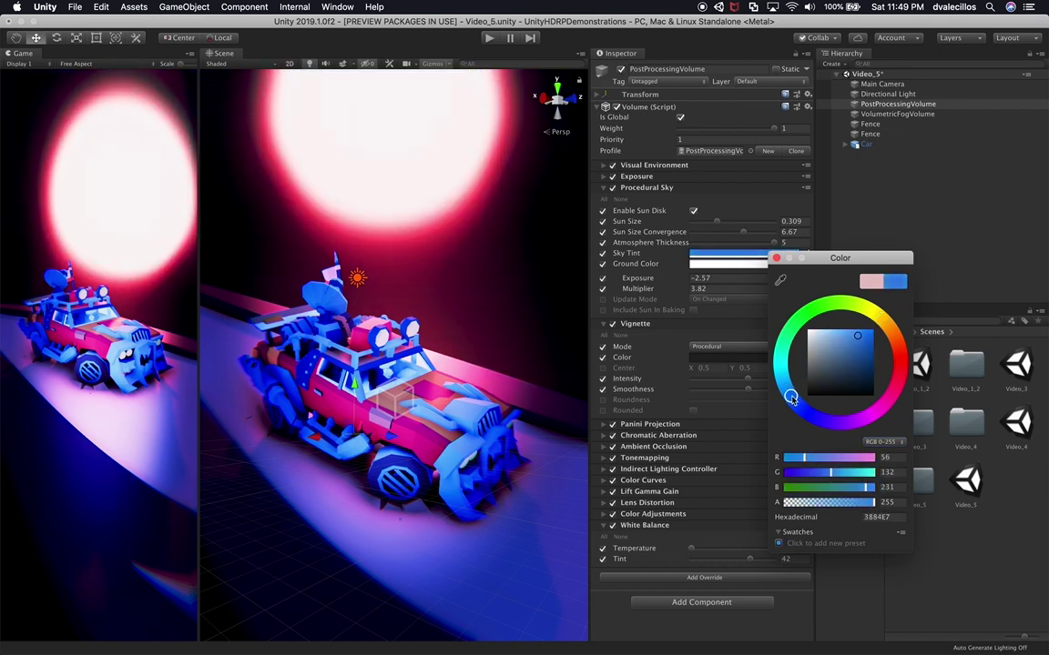
pyautogui.click(870, 339)
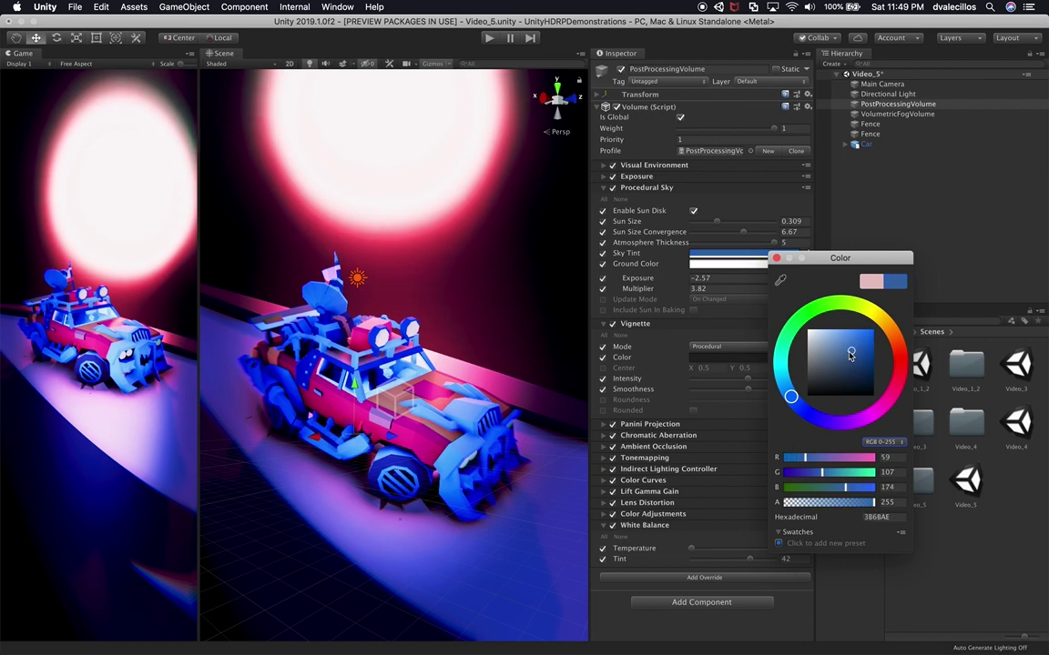
pyautogui.moveTo(870, 339); pyautogui.dragTo(811, 335)
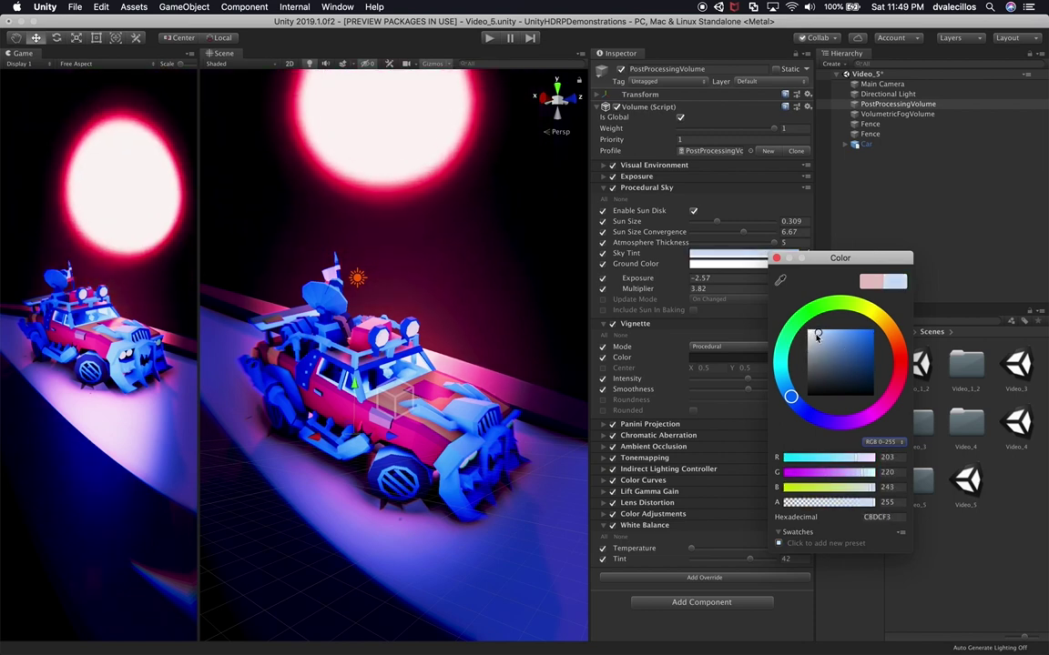
pyautogui.click(865, 336)
pyautogui.click(879, 317)
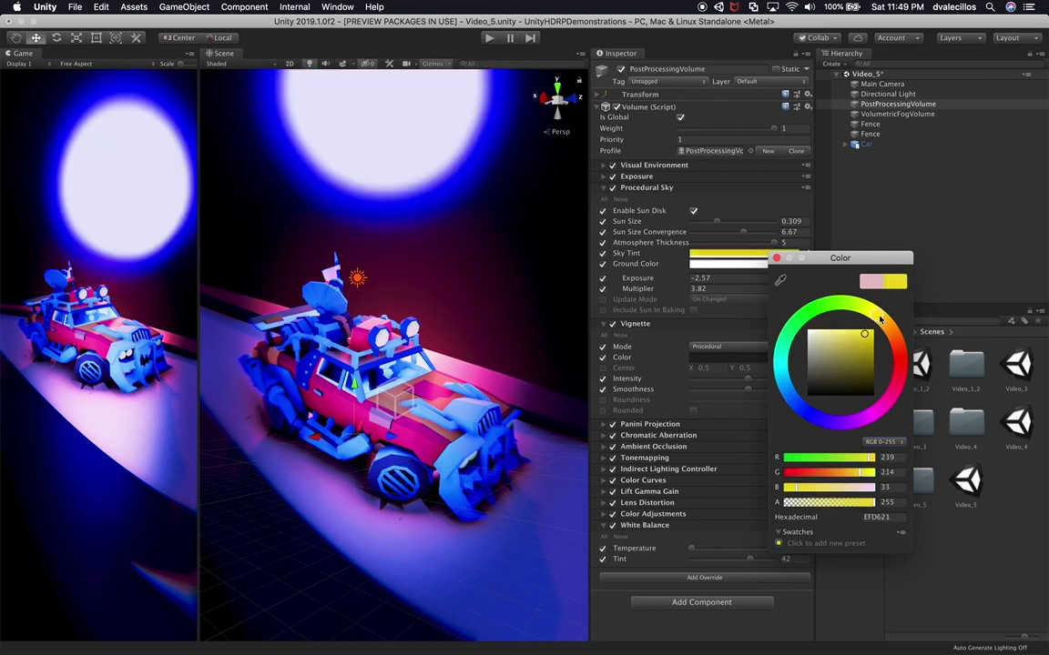
pyautogui.click(775, 258)
# Set the Procedural Sky's Sun Size to 0.042, Sun Size Convergence to 10 and Atmosphere Thickness to 5
pyautogui.moveTo(767, 241); pyautogui.dragTo(683, 264)
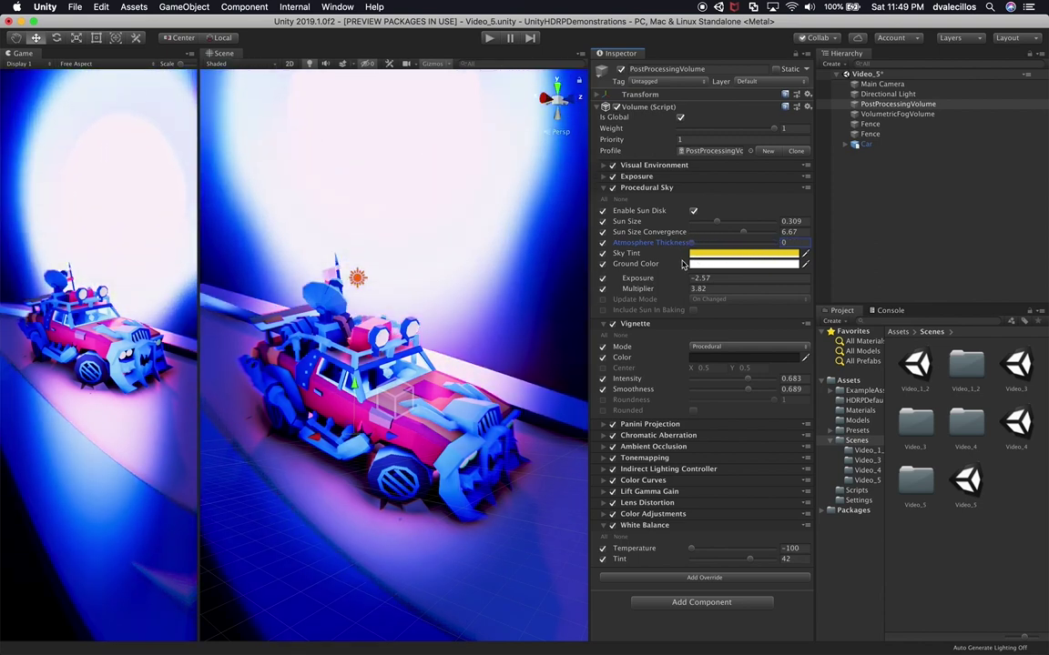
pyautogui.moveTo(746, 234); pyautogui.dragTo(782, 239)
pyautogui.moveTo(714, 224); pyautogui.dragTo(786, 234)
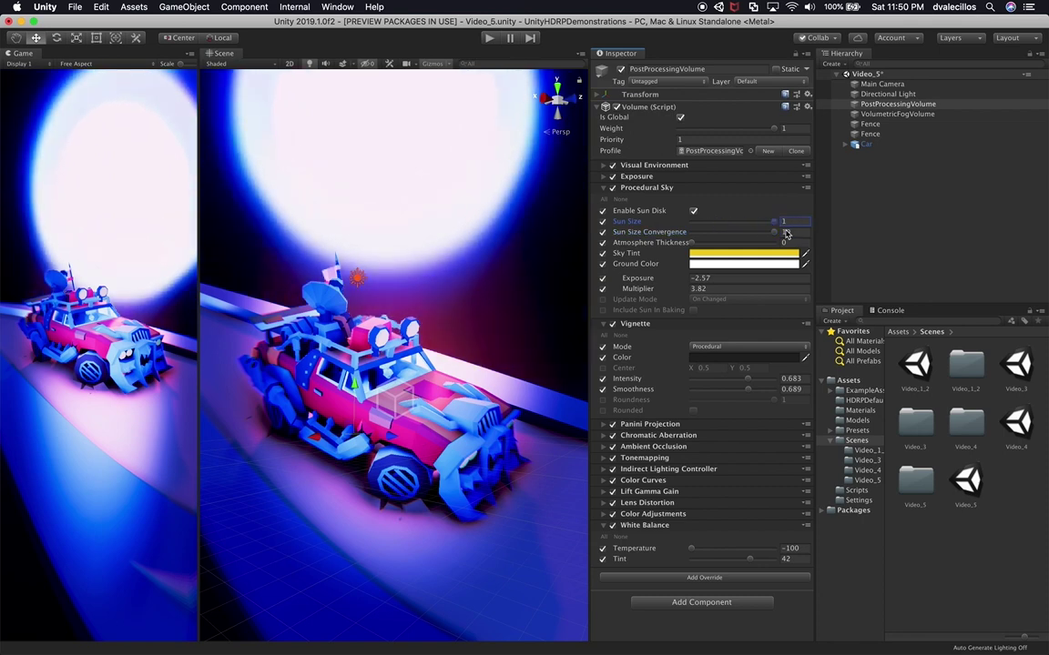
pyautogui.moveTo(696, 246); pyautogui.dragTo(779, 255)
pyautogui.moveTo(701, 222)
pyautogui.mouseDown()
pyautogui.moveTo(768, 226)
pyautogui.moveTo(694, 228)
pyautogui.mouseUp()
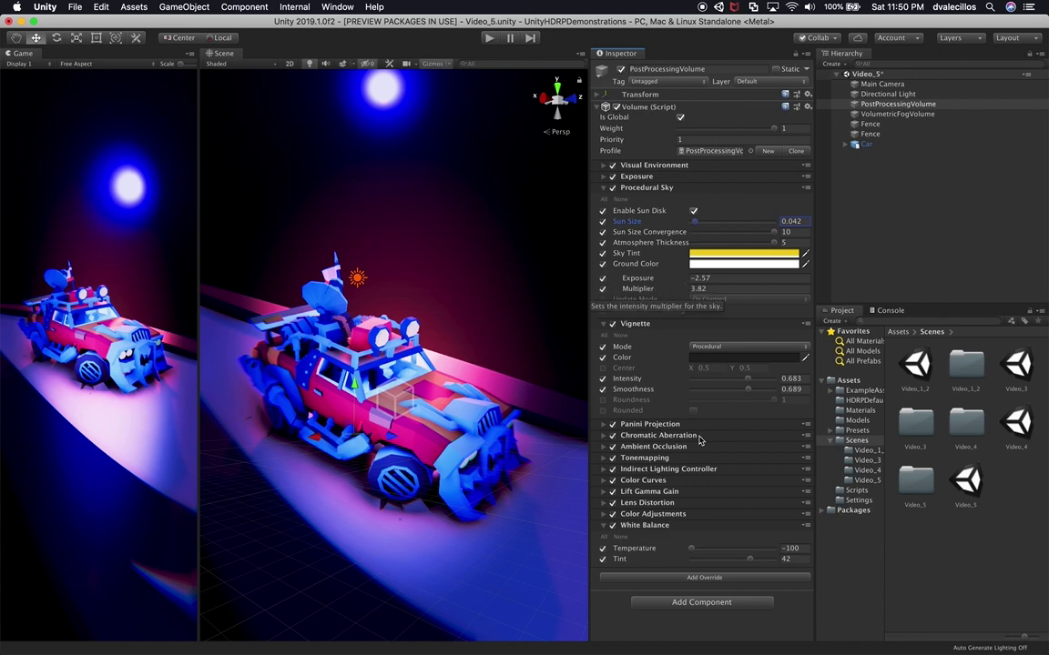
# Set the Panini Projection distance to 0.694 and collapse the Panini Projection and Vignette overrides
pyautogui.click(662, 430)
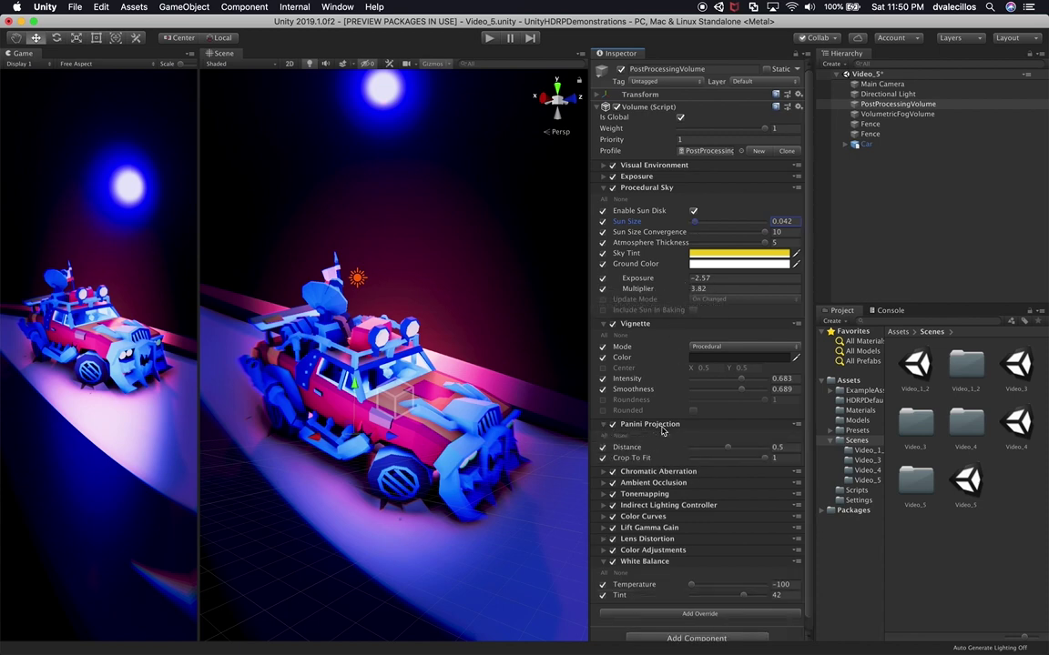
pyautogui.moveTo(731, 449)
pyautogui.mouseDown()
pyautogui.moveTo(712, 452)
pyautogui.moveTo(791, 466)
pyautogui.moveTo(725, 451)
pyautogui.mouseUp()
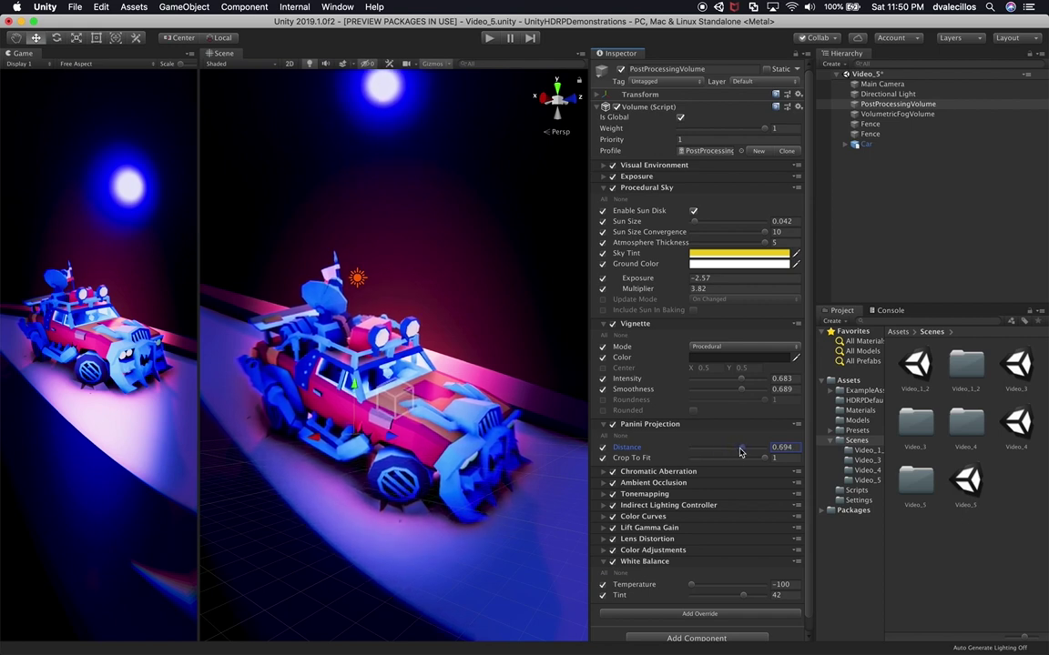
pyautogui.click(659, 425)
pyautogui.click(652, 323)
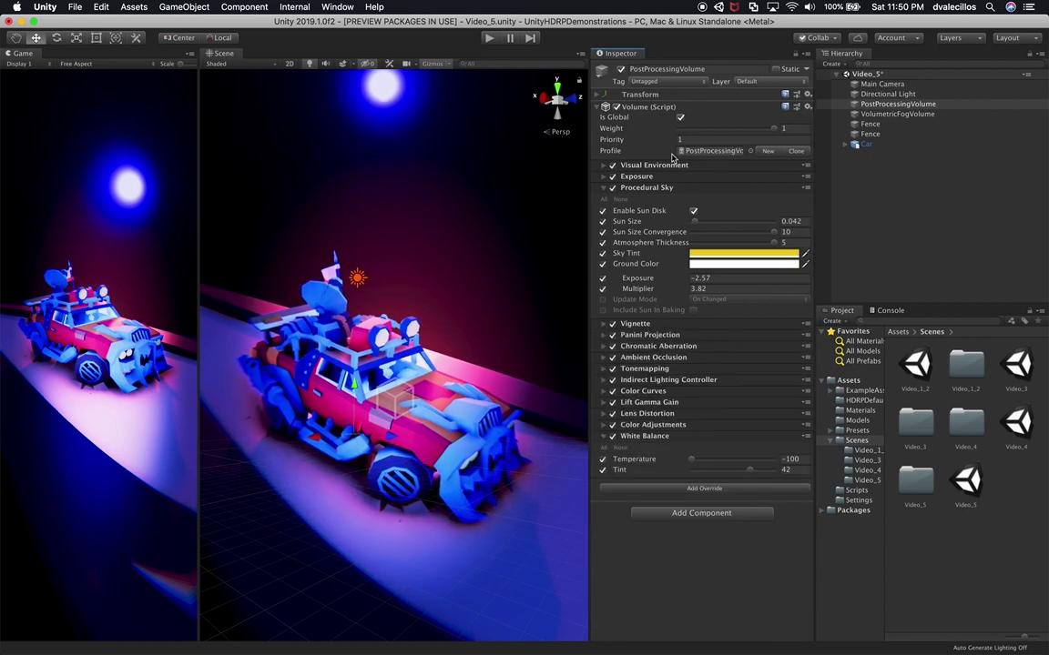
# Enable the Exposure override's Mode and Fixed Exposure parameters and set Fixed Exposure to 3.68
pyautogui.click(653, 188)
pyautogui.click(636, 176)
pyautogui.click(601, 198)
pyautogui.click(602, 209)
pyautogui.moveTo(640, 212); pyautogui.dragTo(669, 225)
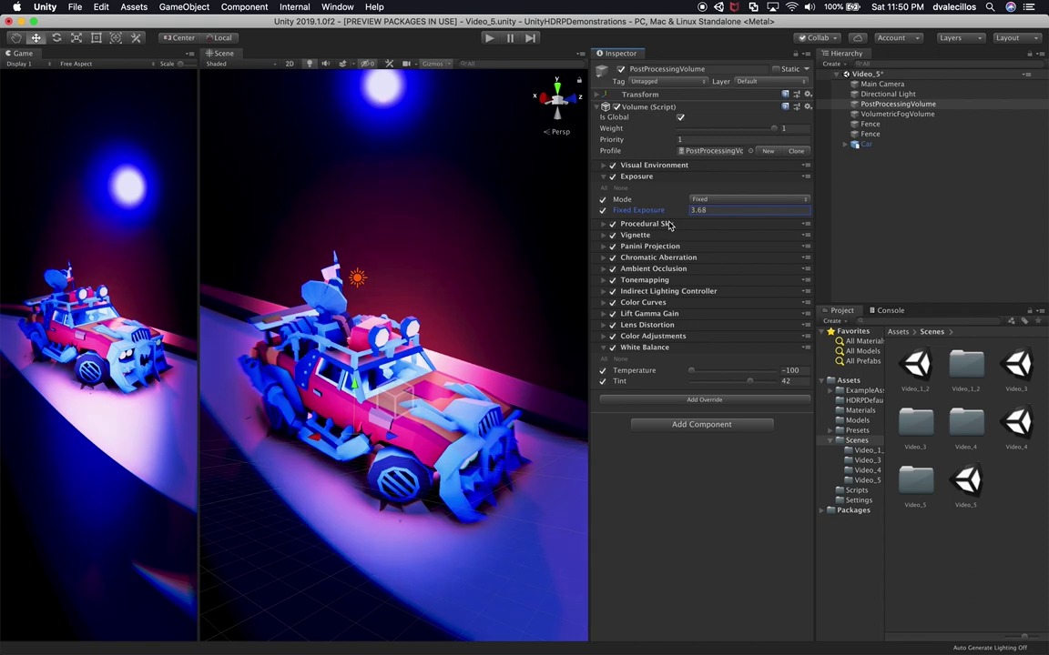
pyautogui.click(636, 176)
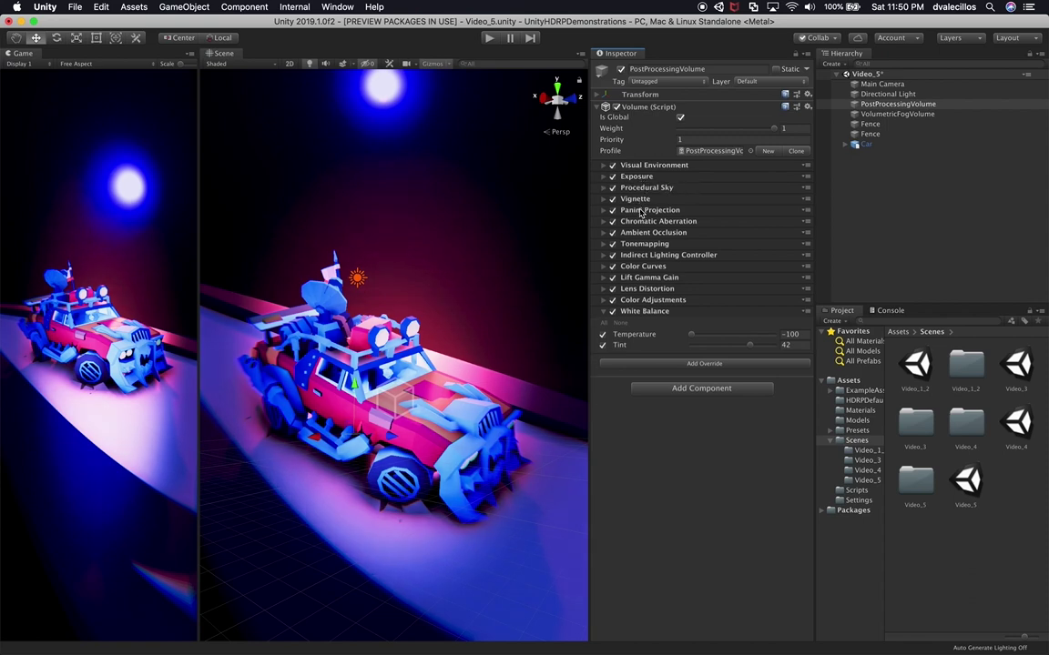
# Set the Indirect Lighting Controller's diffuse intensity to 0.79 and enable its specular intensity at 4.53
pyautogui.click(644, 244)
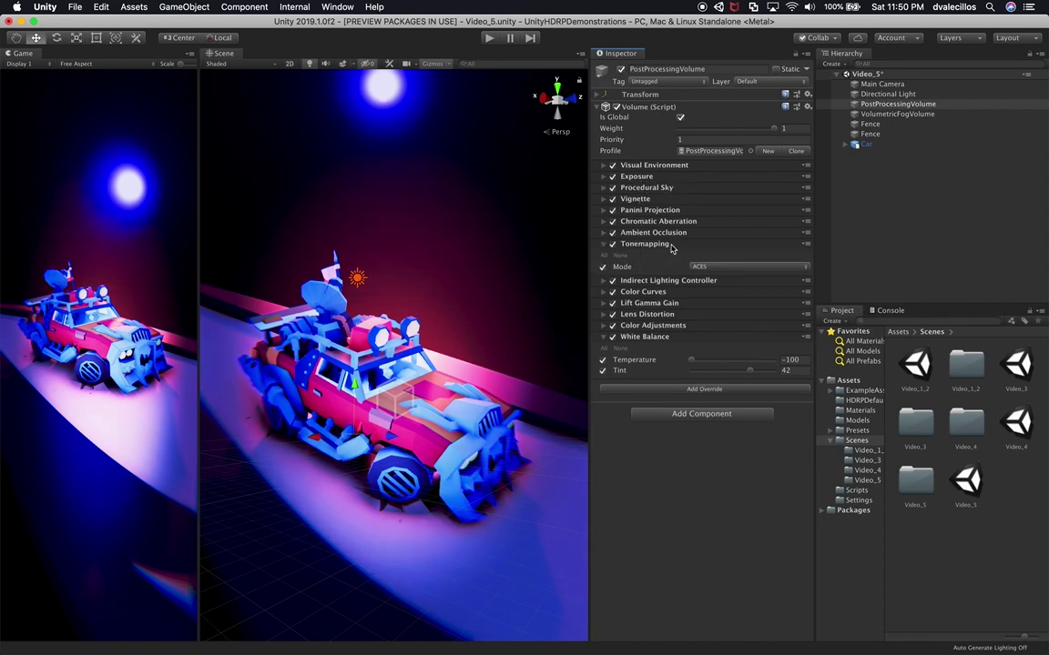
pyautogui.click(644, 244)
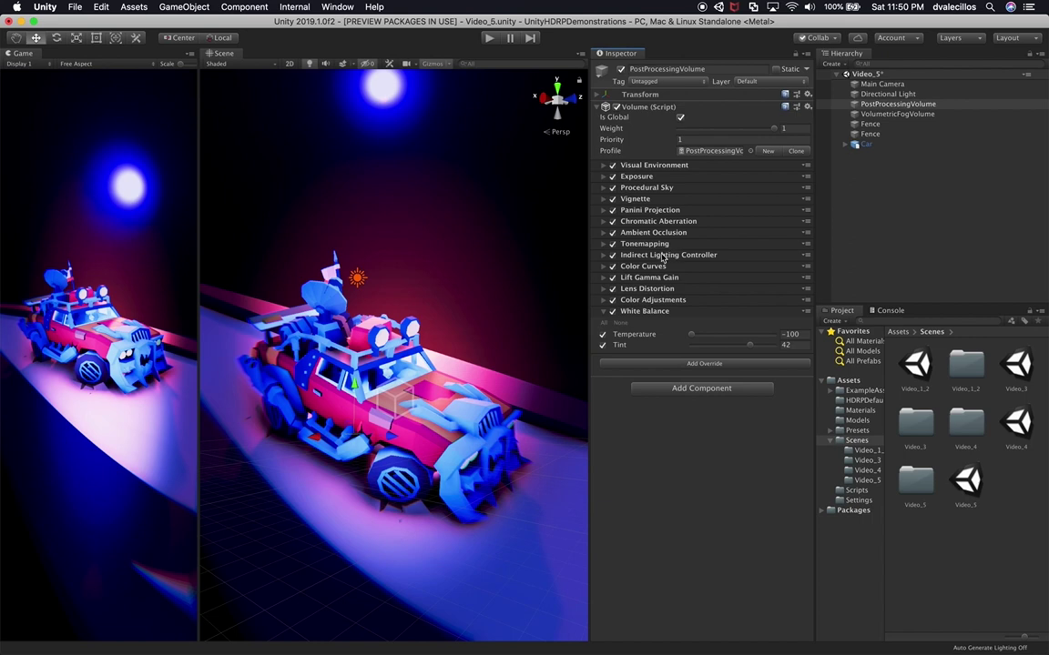
pyautogui.click(662, 256)
pyautogui.moveTo(670, 279); pyautogui.dragTo(643, 290)
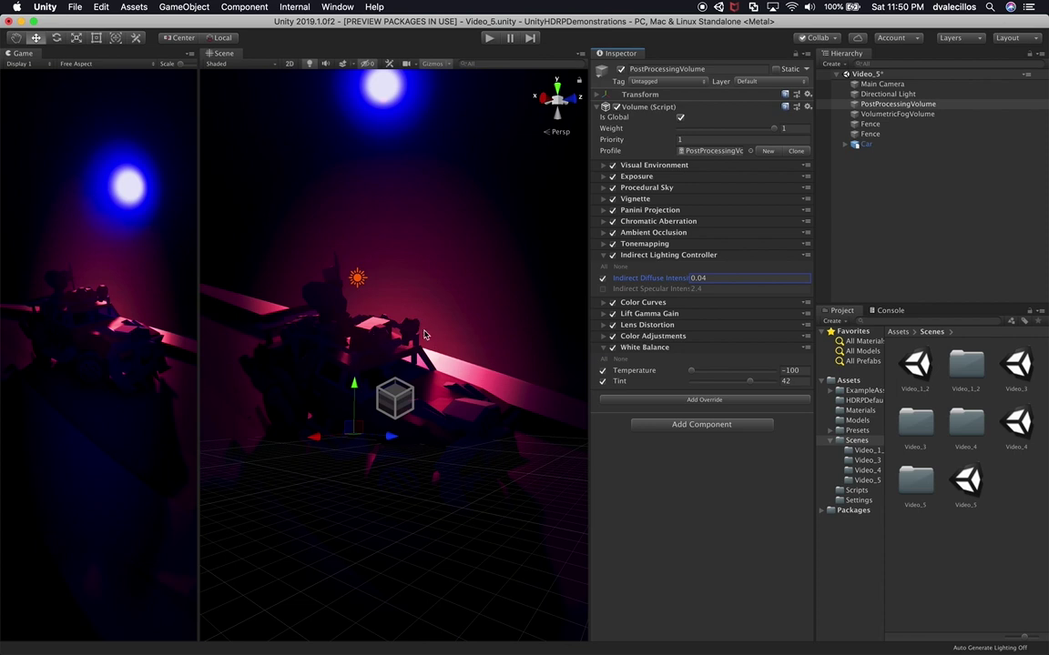
pyautogui.moveTo(653, 278)
pyautogui.mouseDown()
pyautogui.moveTo(674, 290)
pyautogui.moveTo(635, 290)
pyautogui.moveTo(662, 279)
pyautogui.mouseUp()
pyautogui.click(602, 288)
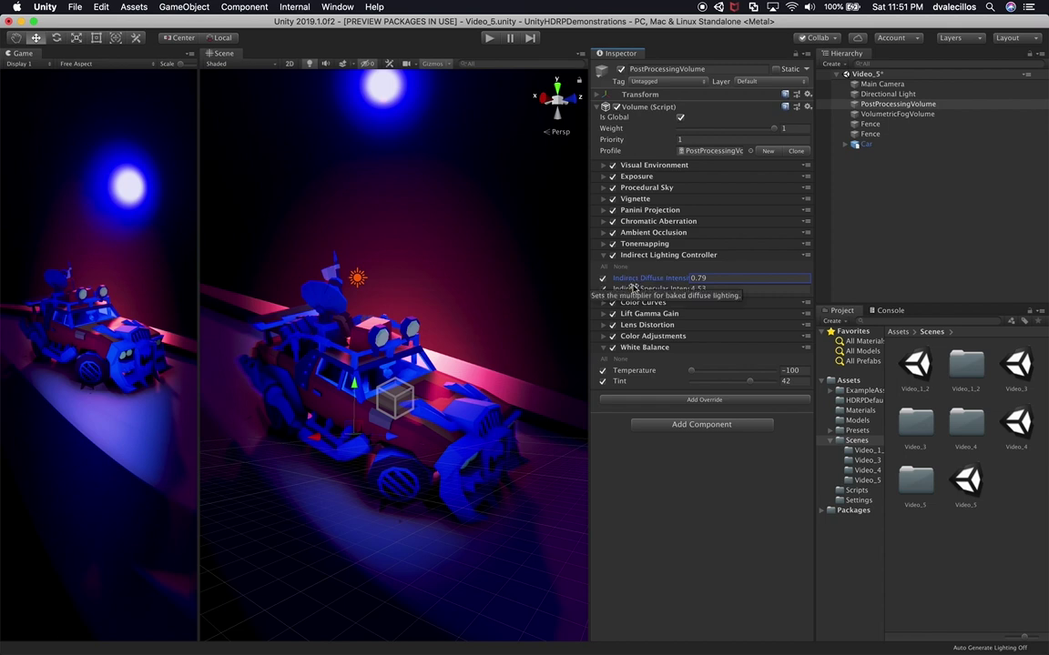
pyautogui.click(647, 244)
pyautogui.click(661, 246)
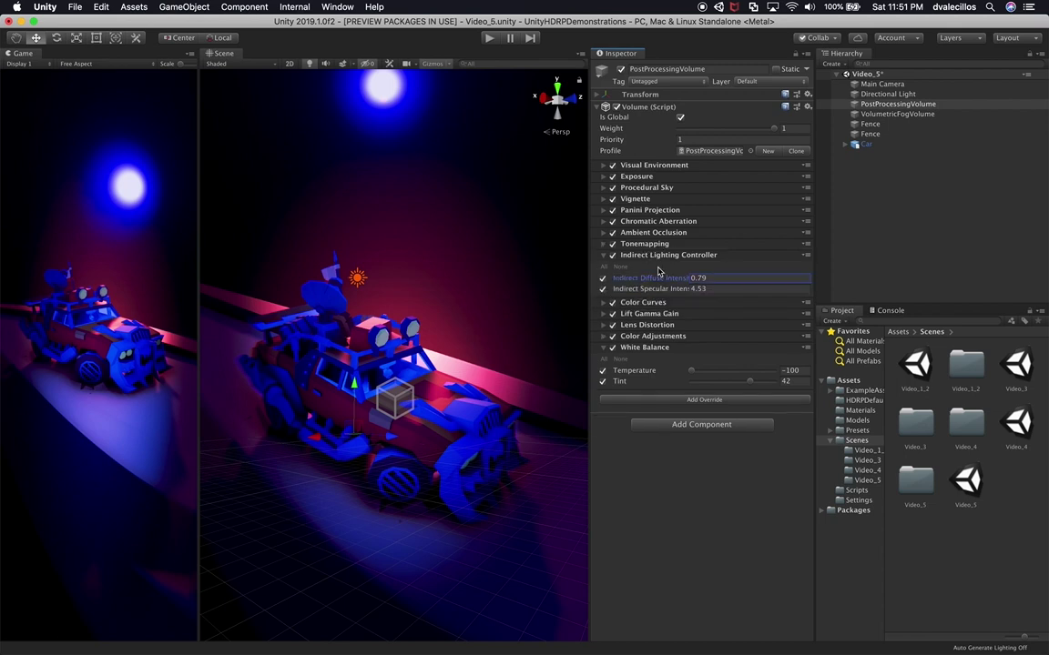
# Override the blue curve in Color Curves and move its middle point so the curve sits moderately above the diagonal
pyautogui.click(647, 303)
pyautogui.click(686, 356)
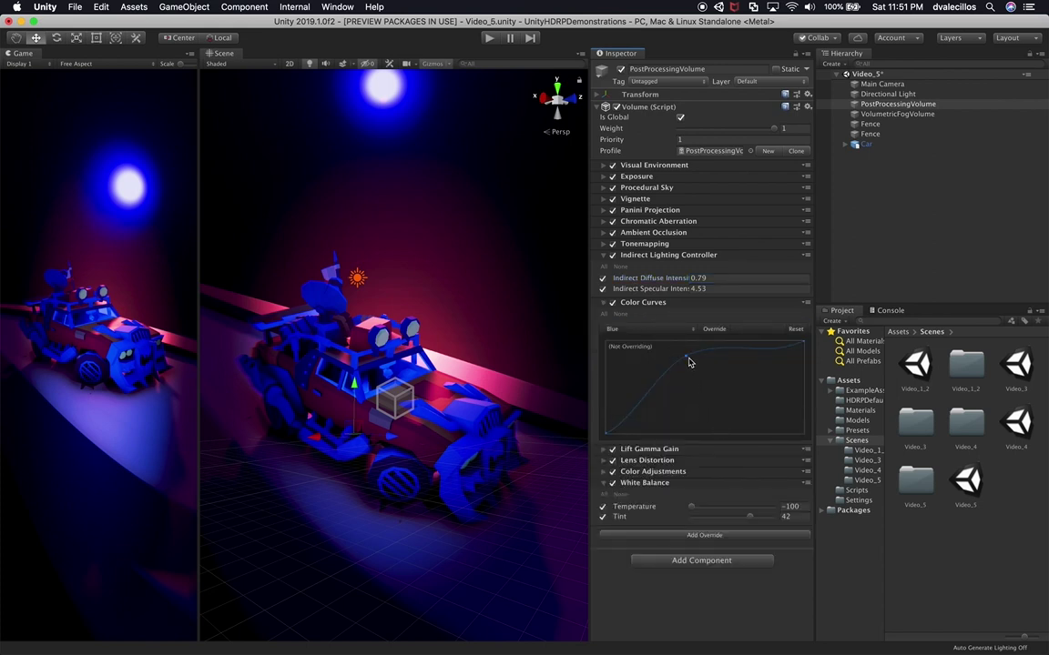
pyautogui.click(713, 328)
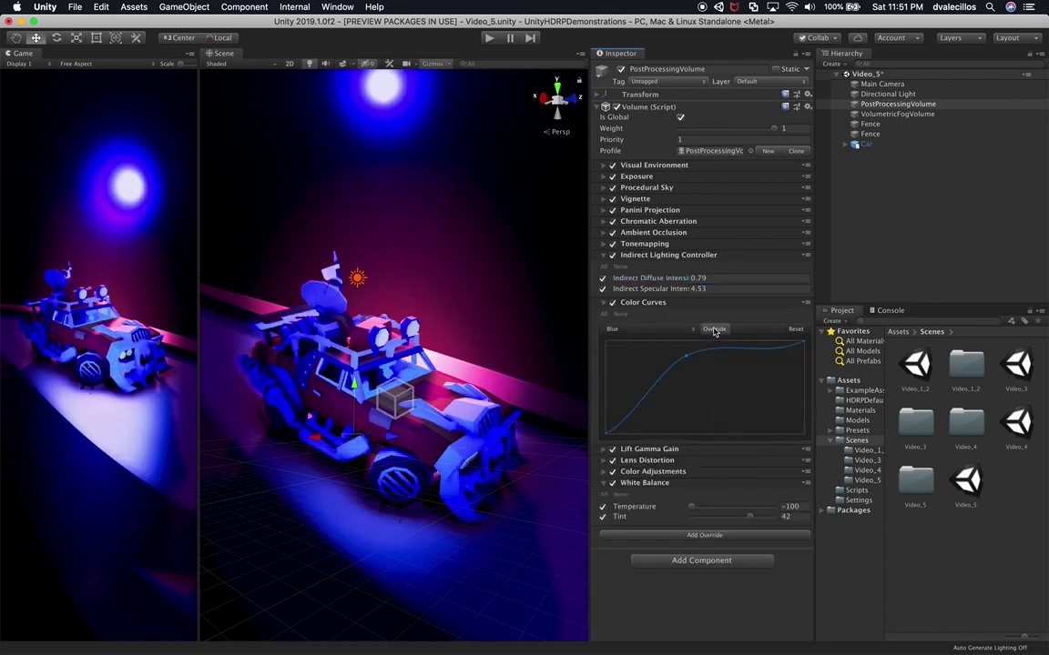
pyautogui.moveTo(685, 356)
pyautogui.mouseDown()
pyautogui.moveTo(699, 402)
pyautogui.moveTo(696, 356)
pyautogui.mouseUp()
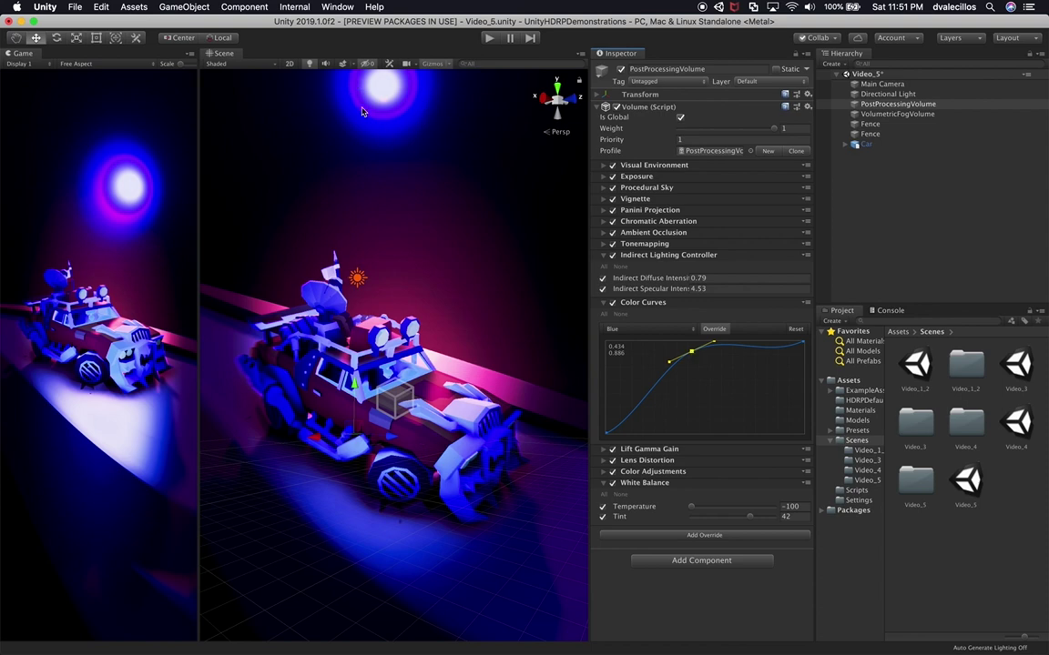
pyautogui.moveTo(691, 351); pyautogui.dragTo(720, 372)
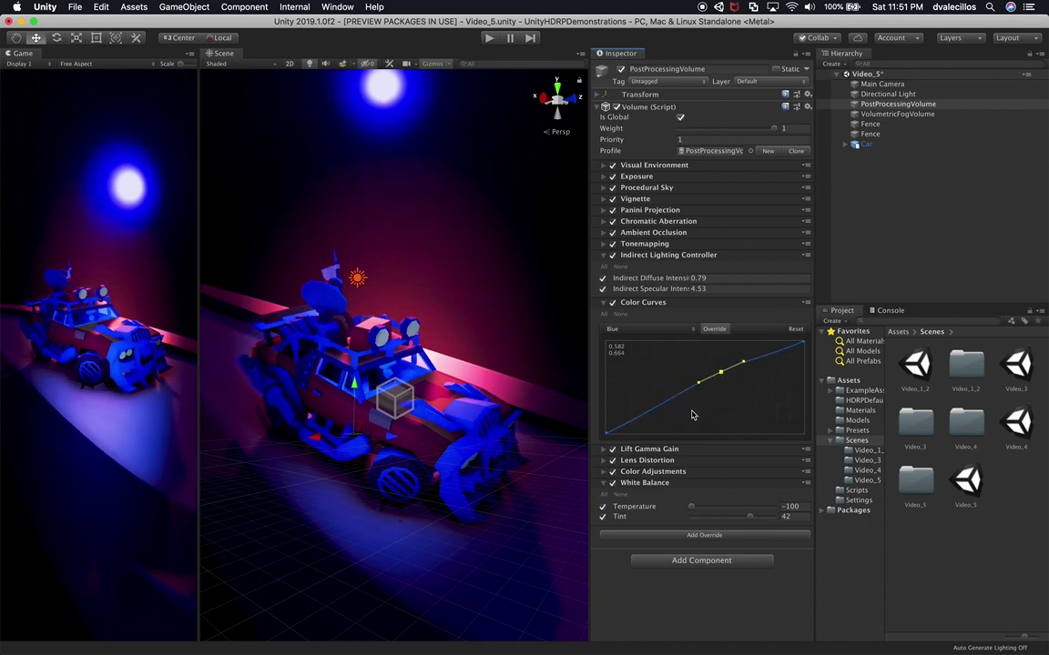
pyautogui.moveTo(720, 373); pyautogui.dragTo(688, 373)
pyautogui.click(643, 302)
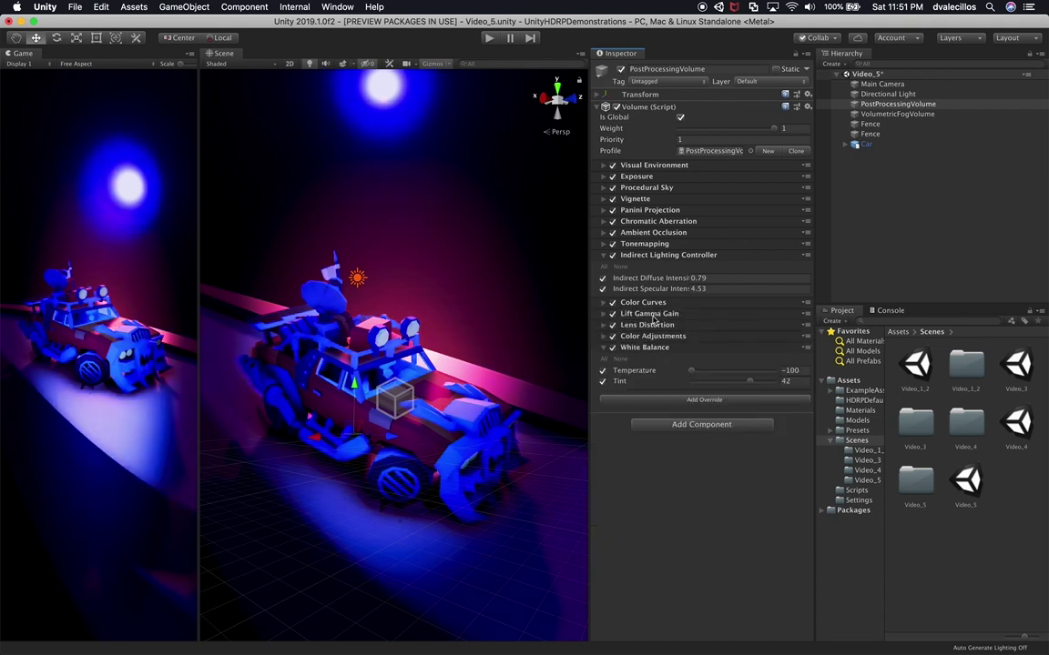
# Slightly adjust the Lift level in the Lift Gamma Gain override
pyautogui.click(651, 314)
pyautogui.moveTo(631, 405)
pyautogui.mouseDown()
pyautogui.moveTo(614, 406)
pyautogui.moveTo(630, 413)
pyautogui.mouseUp()
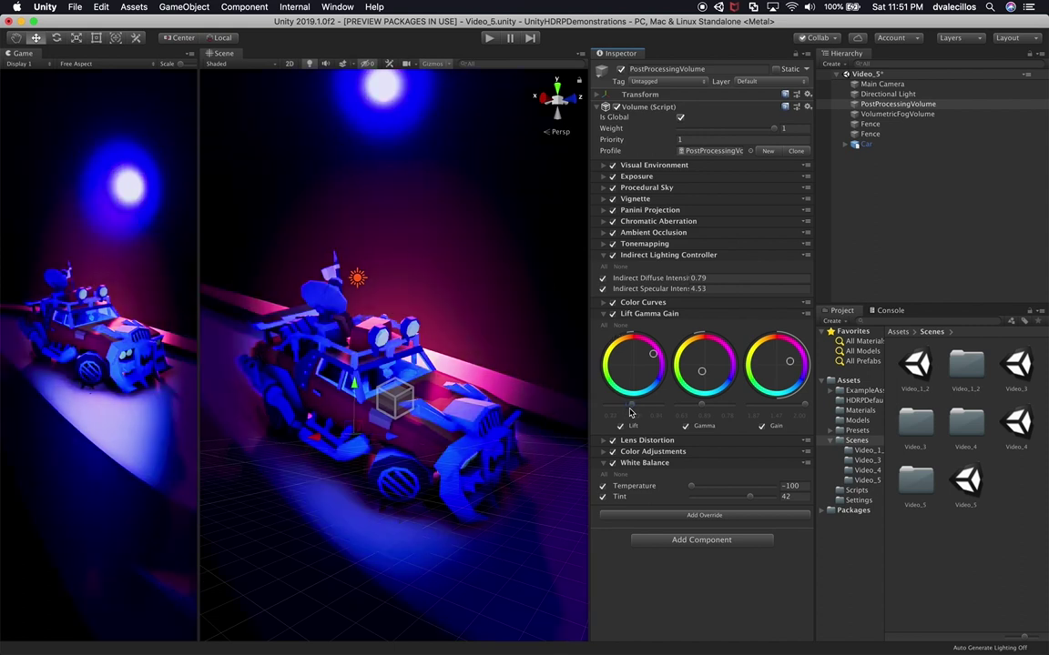
pyautogui.click(651, 314)
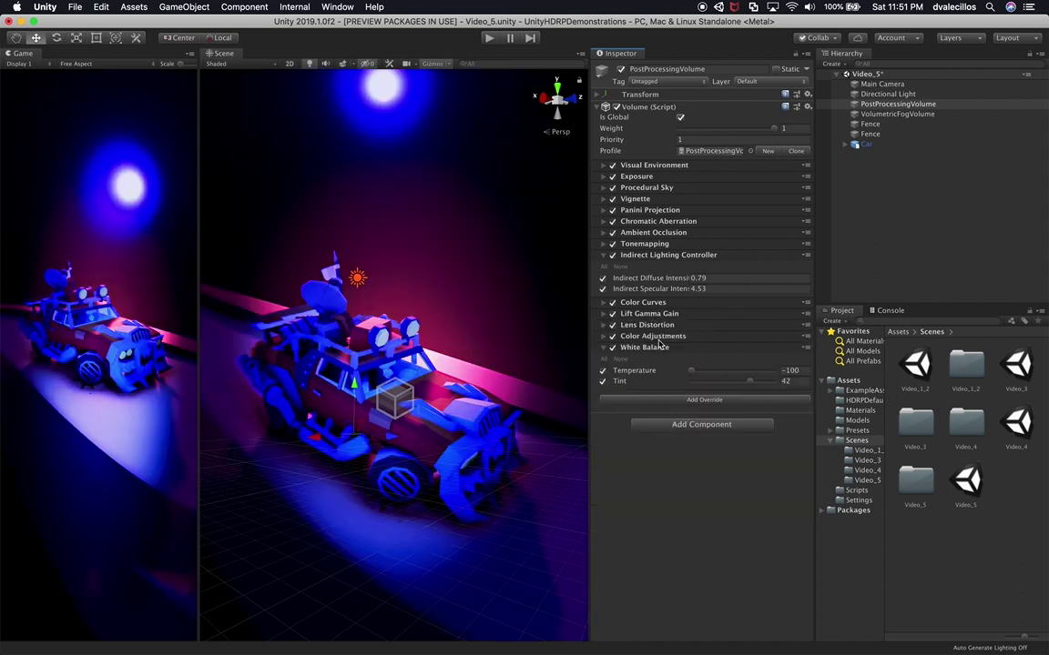
# Set the White Balance temperature to -88 and tint to 39, and collapse the remaining open overrides
pyautogui.moveTo(692, 371); pyautogui.dragTo(750, 389)
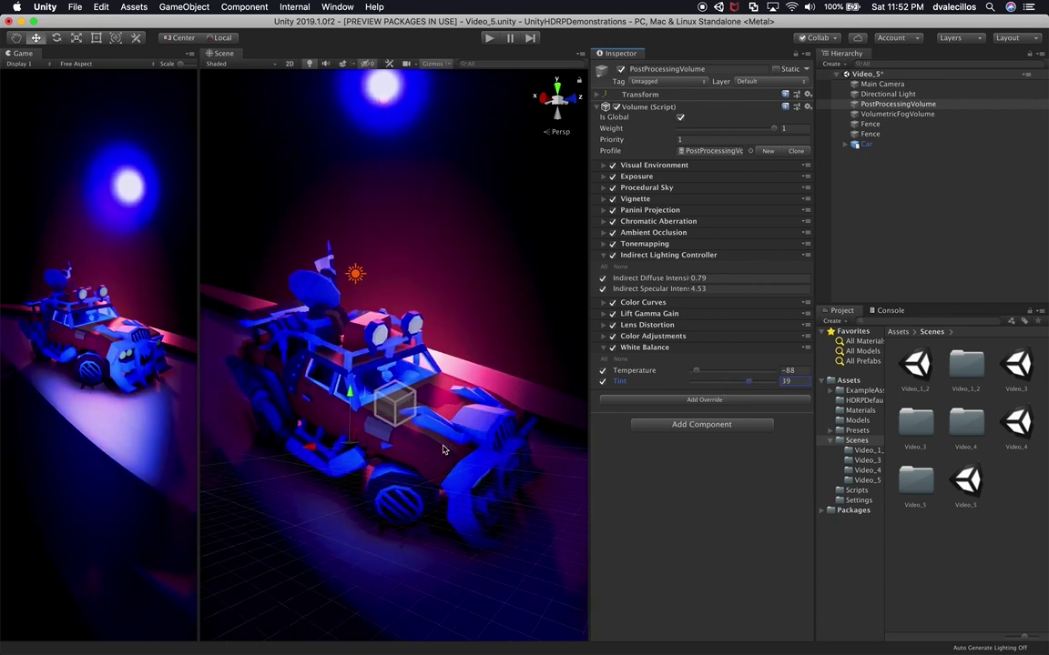
pyautogui.click(652, 347)
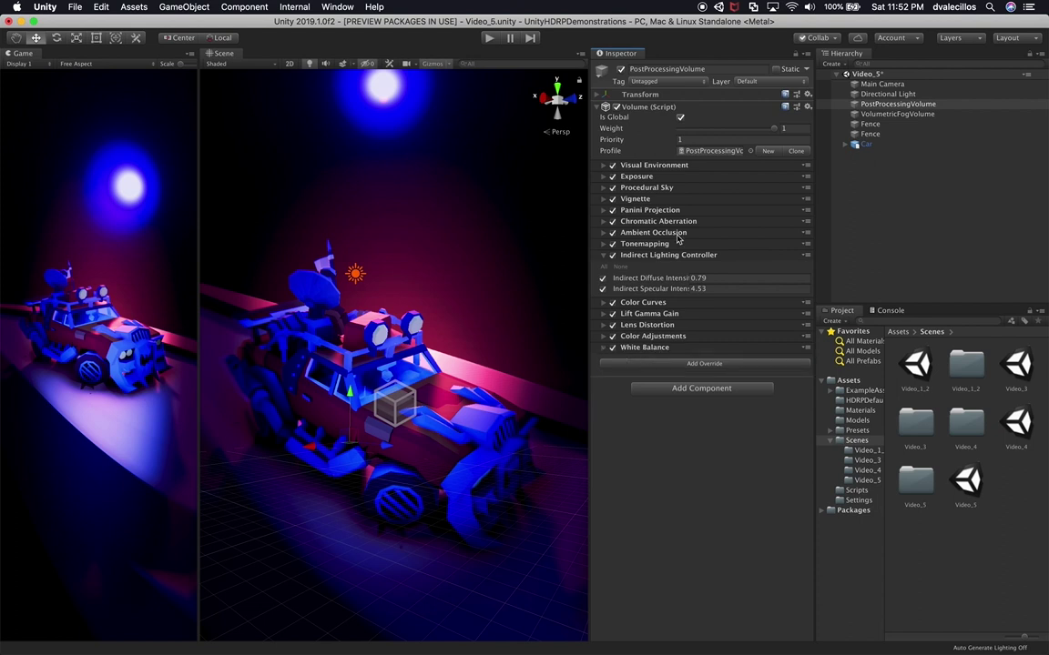
pyautogui.click(671, 256)
# Add a Shadows, Midtones, Highlights post-processing override, enable its shadows, and shift the shadows color moderately between red and magenta
pyautogui.click(669, 328)
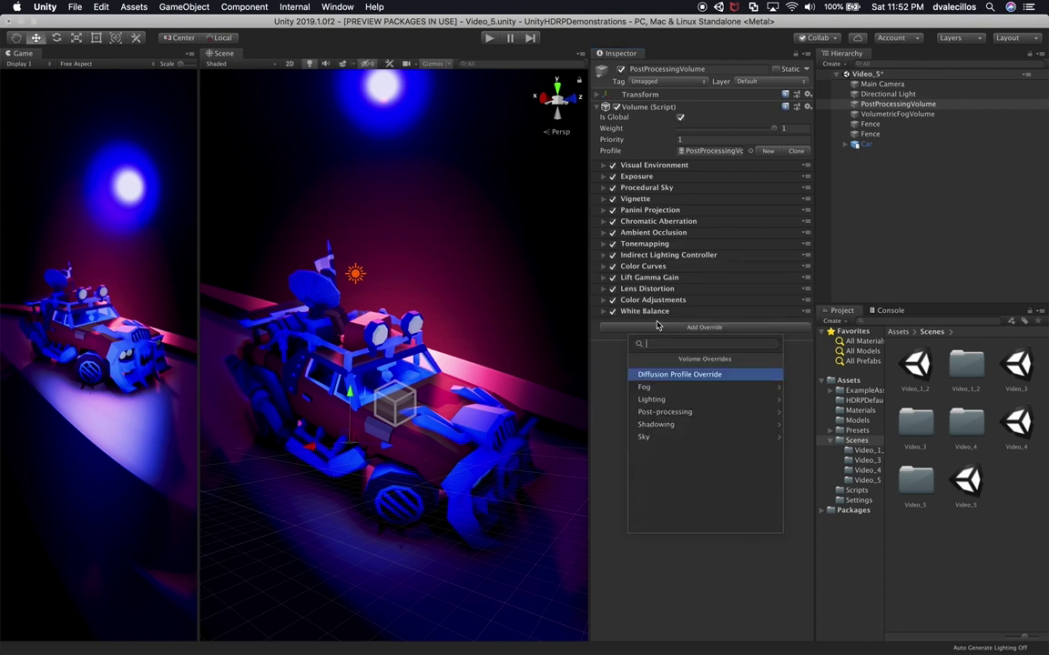
pyautogui.click(663, 411)
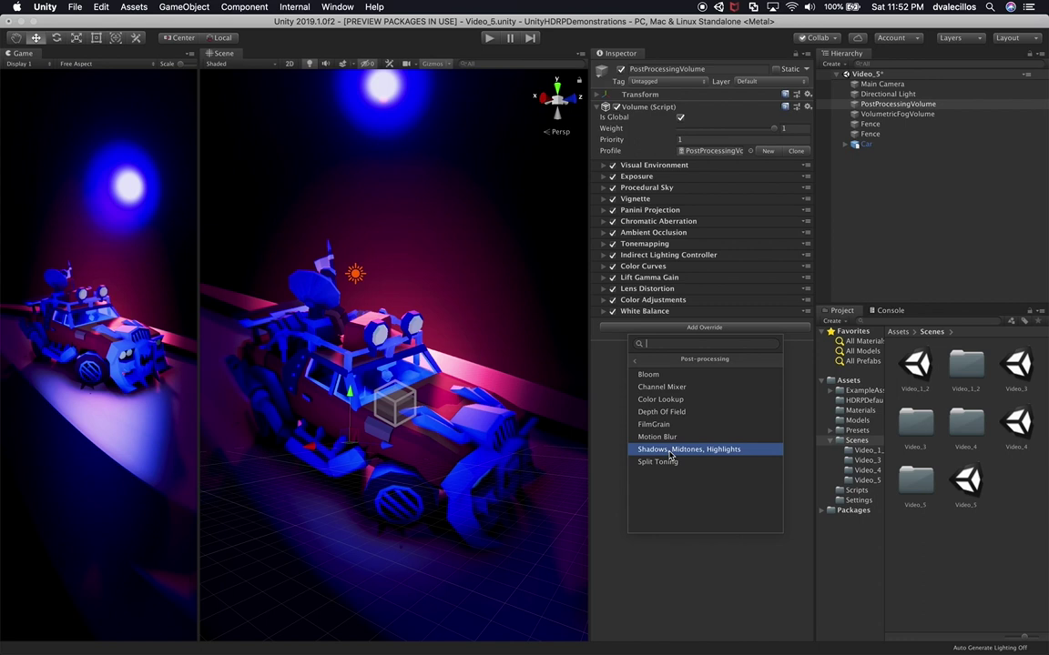
pyautogui.click(670, 449)
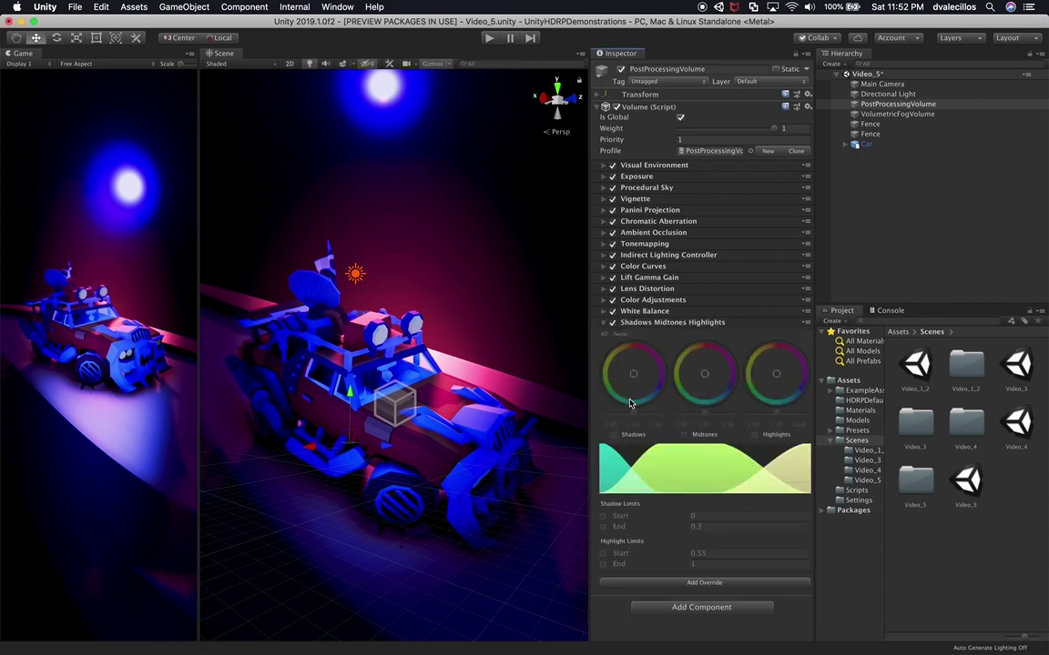
pyautogui.click(612, 435)
pyautogui.moveTo(637, 418)
pyautogui.mouseDown()
pyautogui.moveTo(610, 418)
pyautogui.moveTo(652, 417)
pyautogui.moveTo(613, 426)
pyautogui.moveTo(635, 425)
pyautogui.mouseUp()
pyautogui.moveTo(636, 378); pyautogui.dragTo(641, 348)
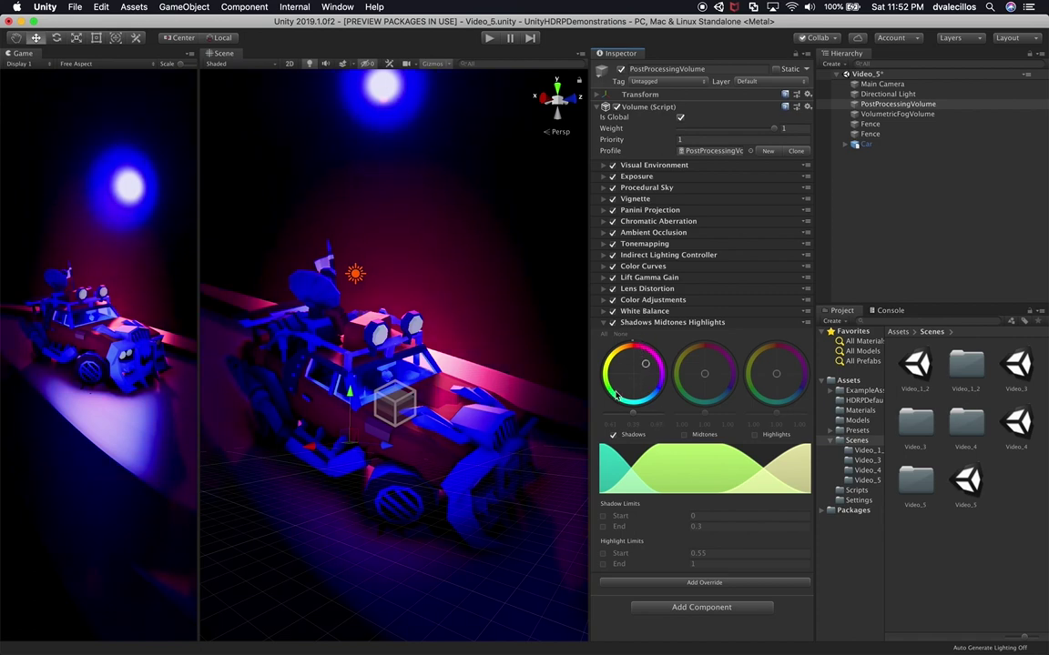
pyautogui.moveTo(633, 420)
pyautogui.mouseDown()
pyautogui.moveTo(611, 420)
pyautogui.moveTo(652, 422)
pyautogui.moveTo(632, 424)
pyautogui.mouseUp()
# Enable the midtones, raise their level slightly, and reset their color wheel after a small trial shift toward magenta-red
pyautogui.click(684, 435)
pyautogui.moveTo(706, 422)
pyautogui.mouseDown()
pyautogui.moveTo(681, 421)
pyautogui.moveTo(728, 420)
pyautogui.moveTo(690, 422)
pyautogui.moveTo(711, 423)
pyautogui.mouseUp()
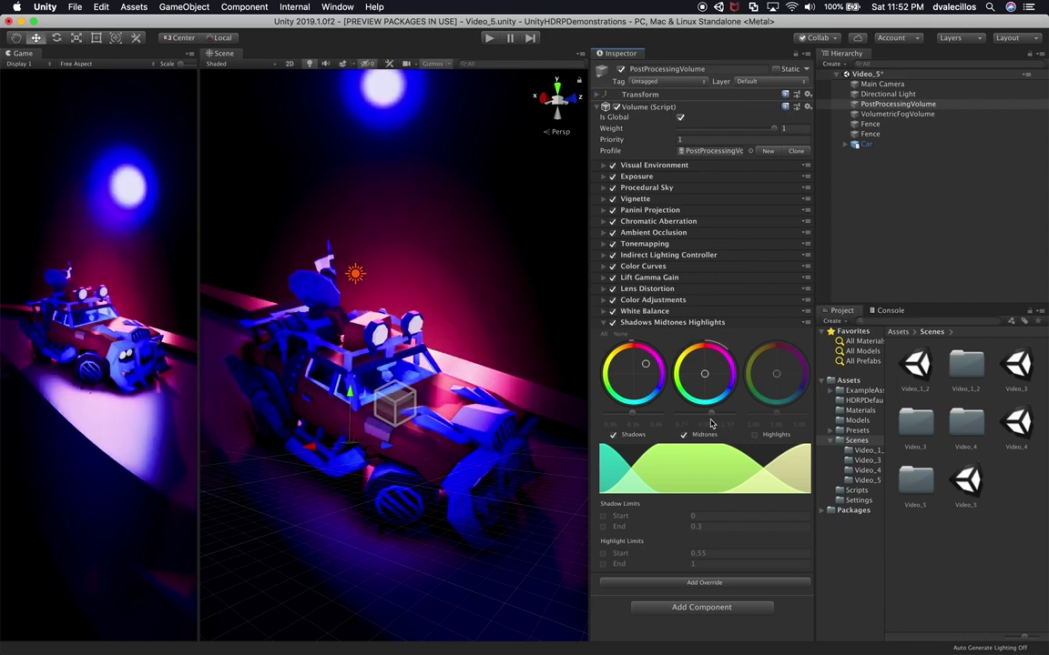
pyautogui.moveTo(706, 375); pyautogui.dragTo(732, 358)
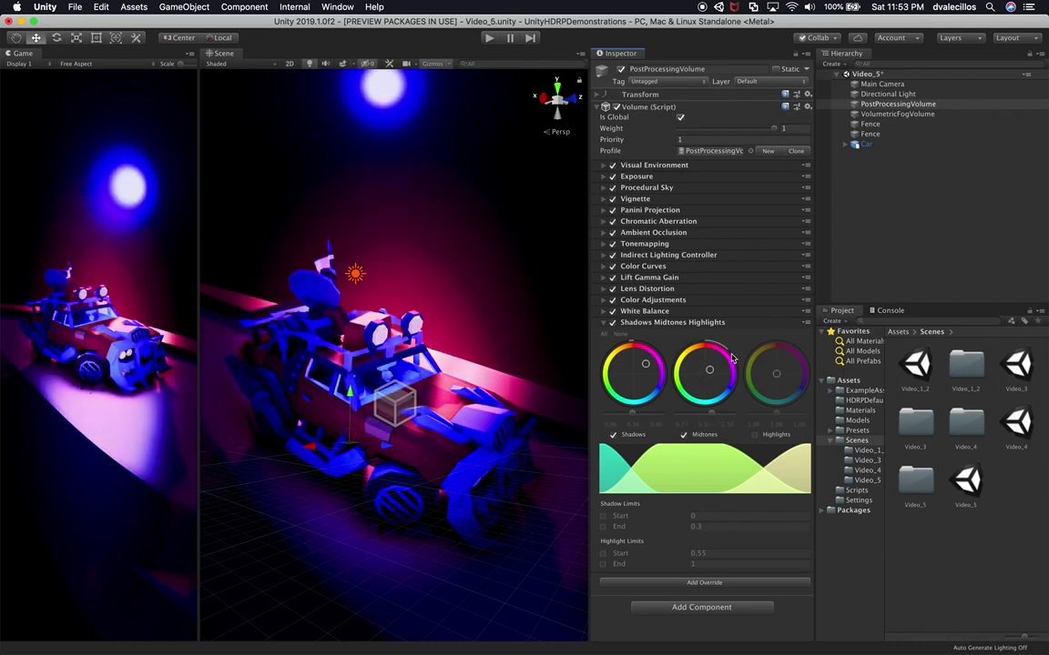
pyautogui.rightClick(679, 367)
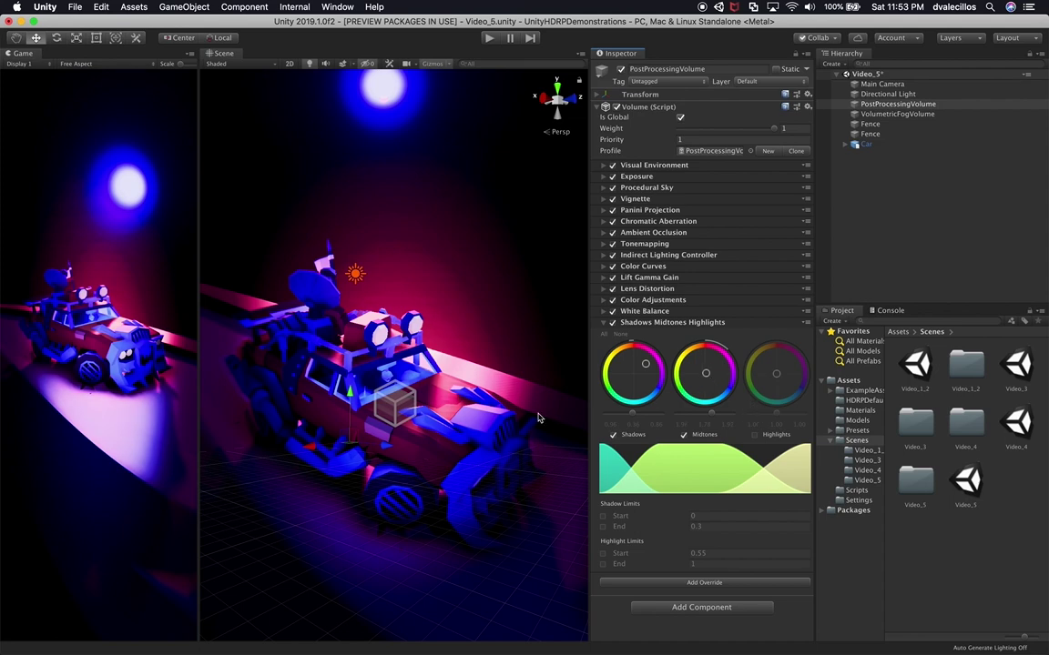
# Try overriding the highlights with their level lowered to the minimum, and disable the highlights override again
pyautogui.click(753, 434)
pyautogui.moveTo(762, 416)
pyautogui.mouseDown()
pyautogui.moveTo(728, 416)
pyautogui.moveTo(770, 414)
pyautogui.moveTo(748, 417)
pyautogui.mouseUp()
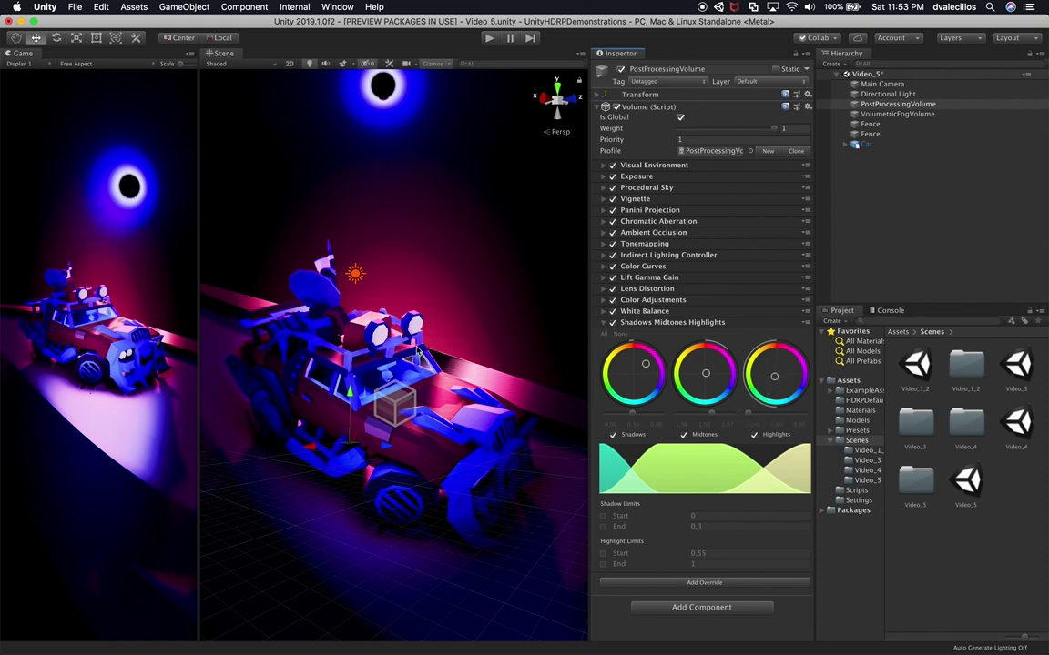
pyautogui.click(754, 435)
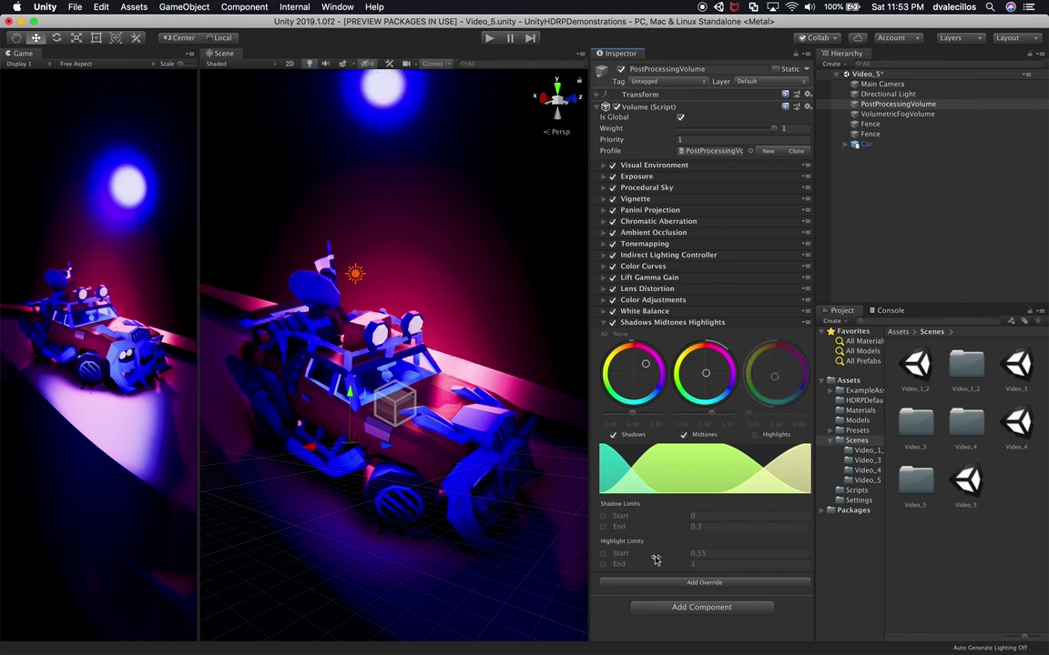
# Try enabling and disabling the shadow limits and highlight limits overrides, leaving them all disabled
pyautogui.click(602, 516)
pyautogui.moveTo(622, 519)
pyautogui.mouseDown()
pyautogui.moveTo(648, 525)
pyautogui.moveTo(631, 525)
pyautogui.moveTo(642, 532)
pyautogui.moveTo(618, 538)
pyautogui.moveTo(642, 539)
pyautogui.moveTo(624, 540)
pyautogui.mouseUp()
pyautogui.click(620, 528)
pyautogui.click(613, 527)
pyautogui.click(601, 516)
pyautogui.click(604, 554)
pyautogui.click(603, 554)
# Push the shadows color further toward the magenta edge of its wheel and collapse the Shadows Midtones Highlights override
pyautogui.moveTo(644, 368); pyautogui.dragTo(673, 360)
pyautogui.click(672, 323)
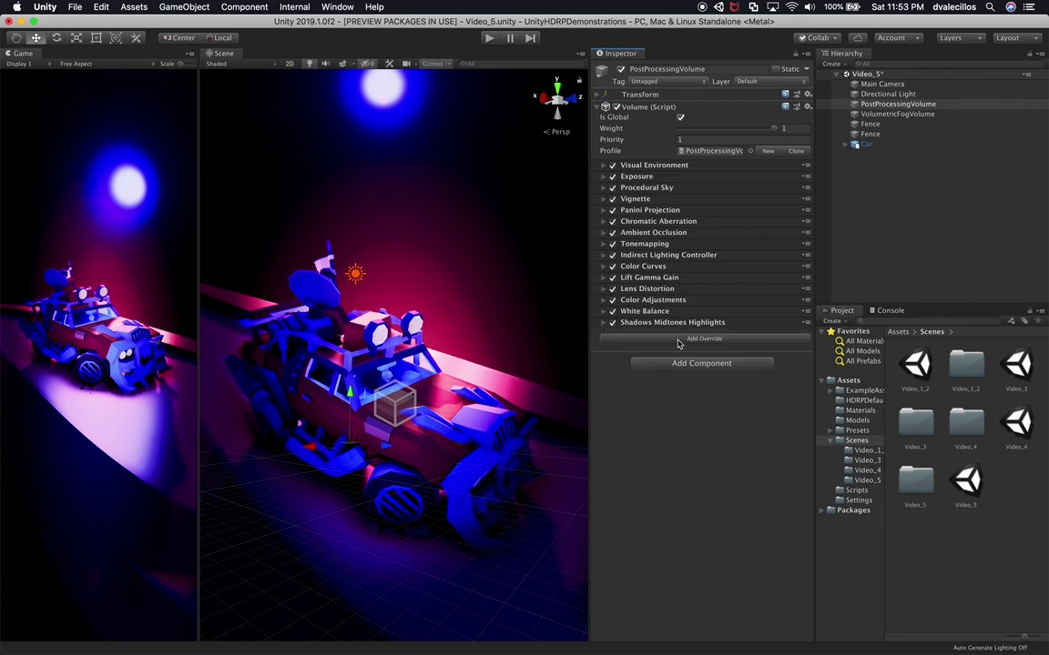
# Add a Bloom post-processing override with its intensity enabled at 0.181 and its scatter enabled at 0.864
pyautogui.click(685, 339)
pyautogui.click(664, 423)
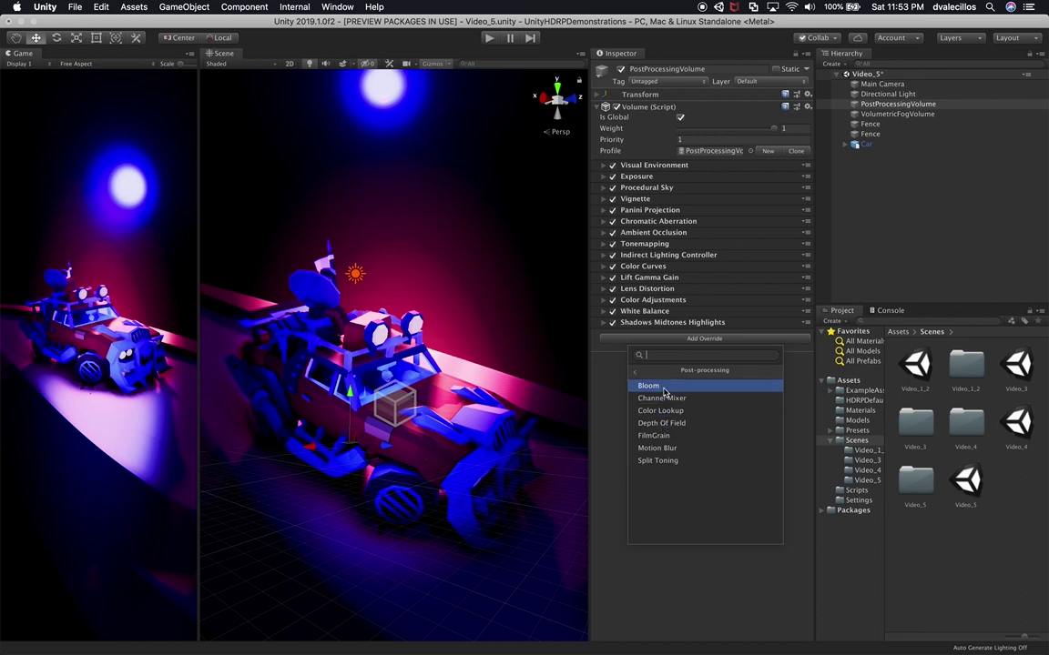
pyautogui.click(664, 387)
pyautogui.click(603, 369)
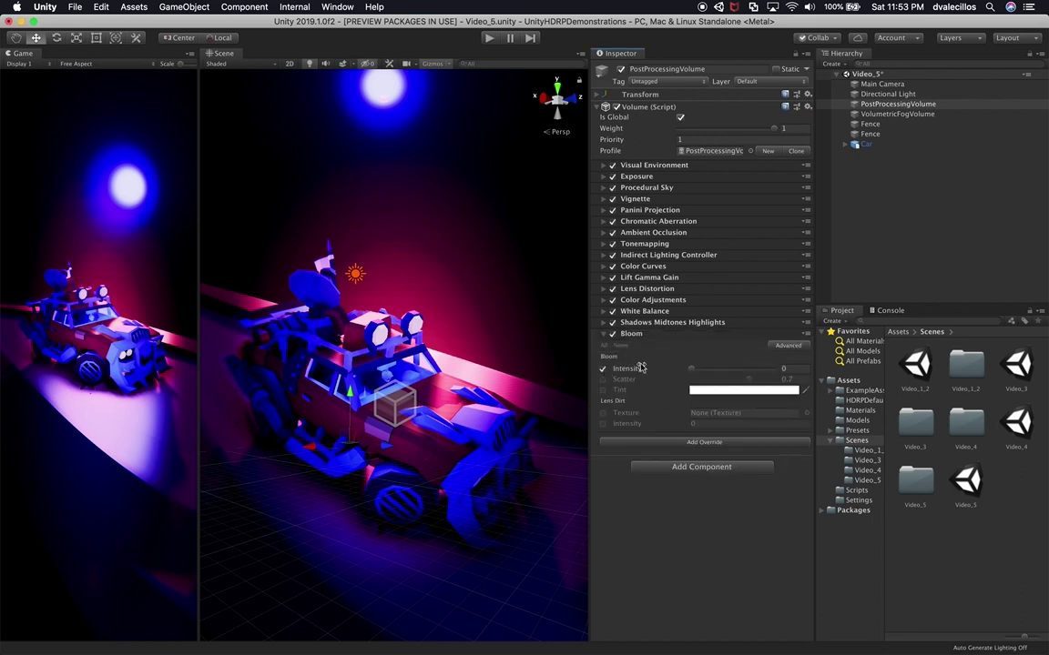
pyautogui.moveTo(692, 368)
pyautogui.mouseDown()
pyautogui.moveTo(766, 381)
pyautogui.moveTo(672, 373)
pyautogui.moveTo(709, 373)
pyautogui.mouseUp()
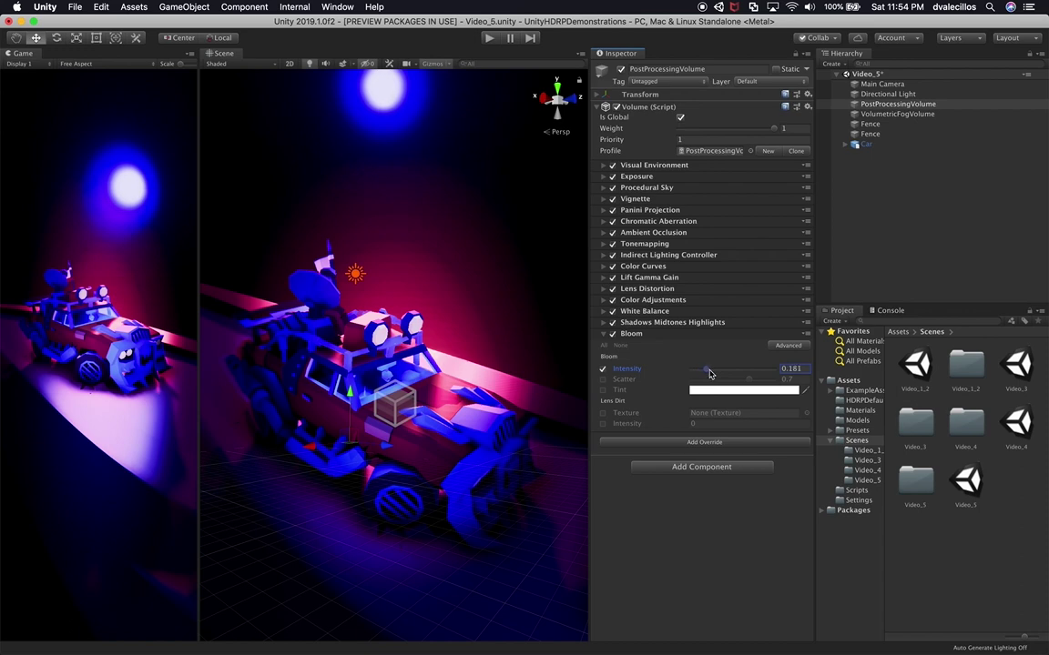
pyautogui.click(603, 378)
pyautogui.moveTo(748, 379); pyautogui.dragTo(766, 389)
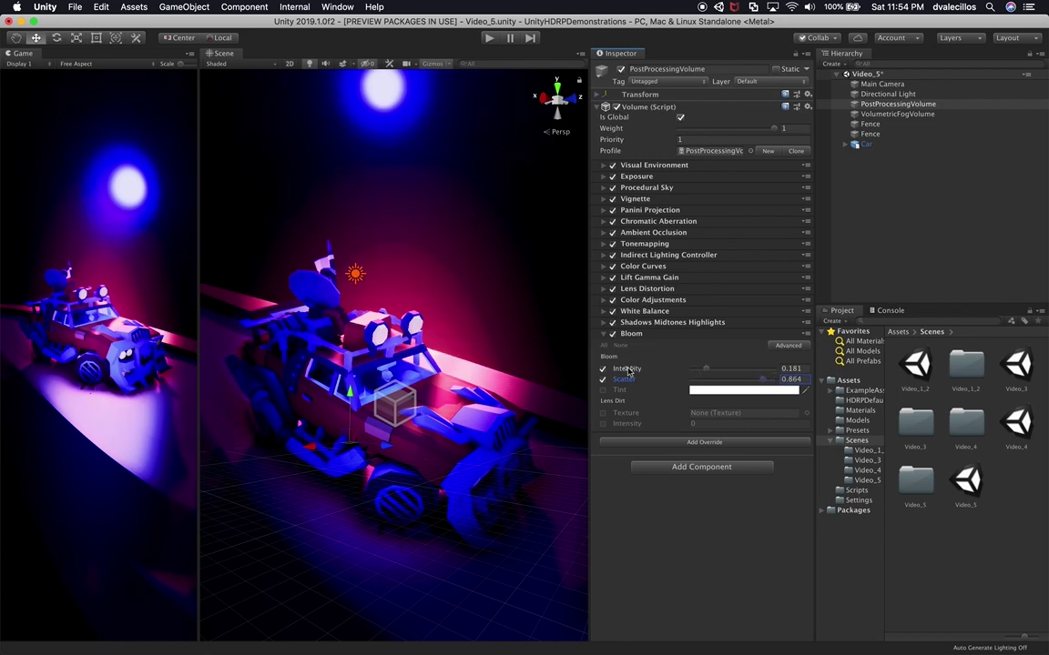
# Enable the Bloom tint with red FD0000, and set the intensity to 0.528 and the scatter to 0.125
pyautogui.click(603, 390)
pyautogui.click(728, 390)
pyautogui.moveTo(847, 350); pyautogui.dragTo(902, 333)
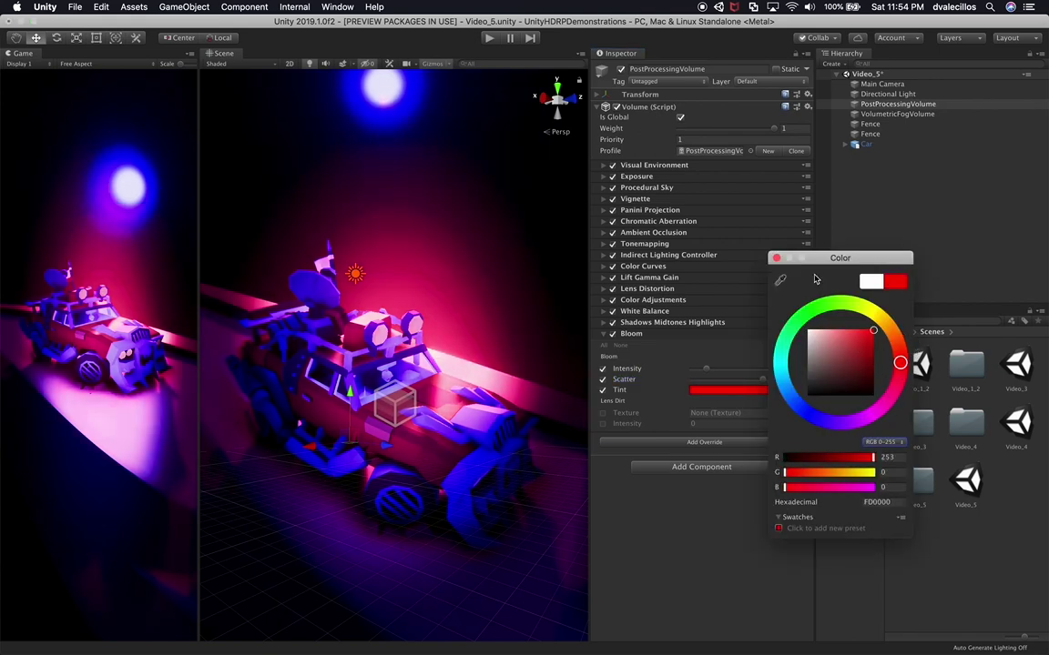
pyautogui.click(776, 258)
pyautogui.moveTo(703, 373); pyautogui.dragTo(737, 378)
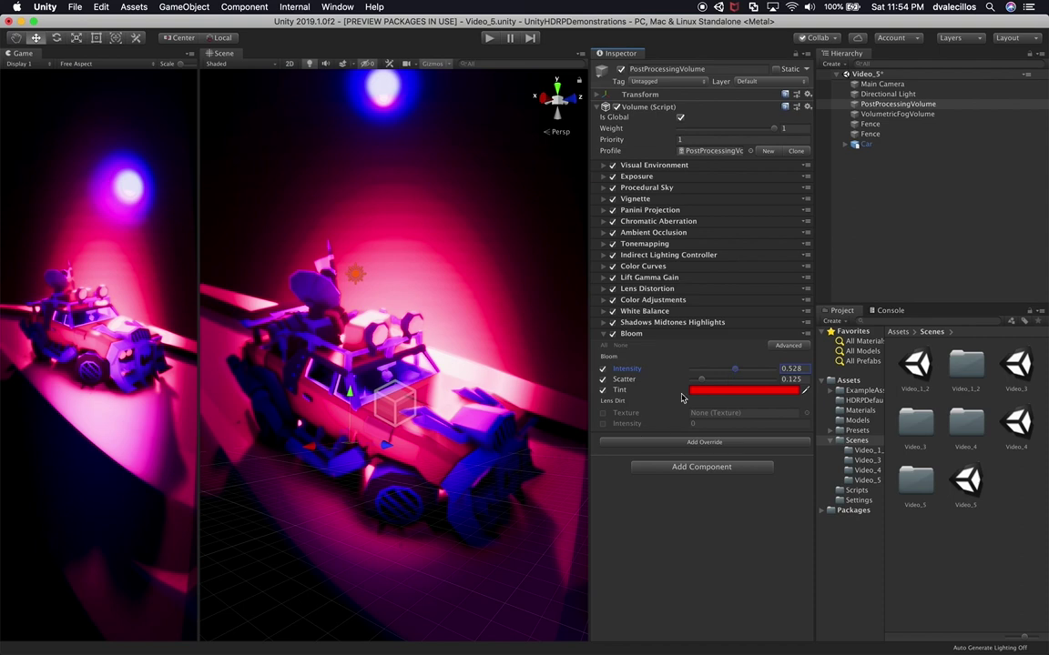
# Show Bloom's advanced settings, override its resolution, and compare Quarter with Half, ending on Quarter
pyautogui.click(788, 345)
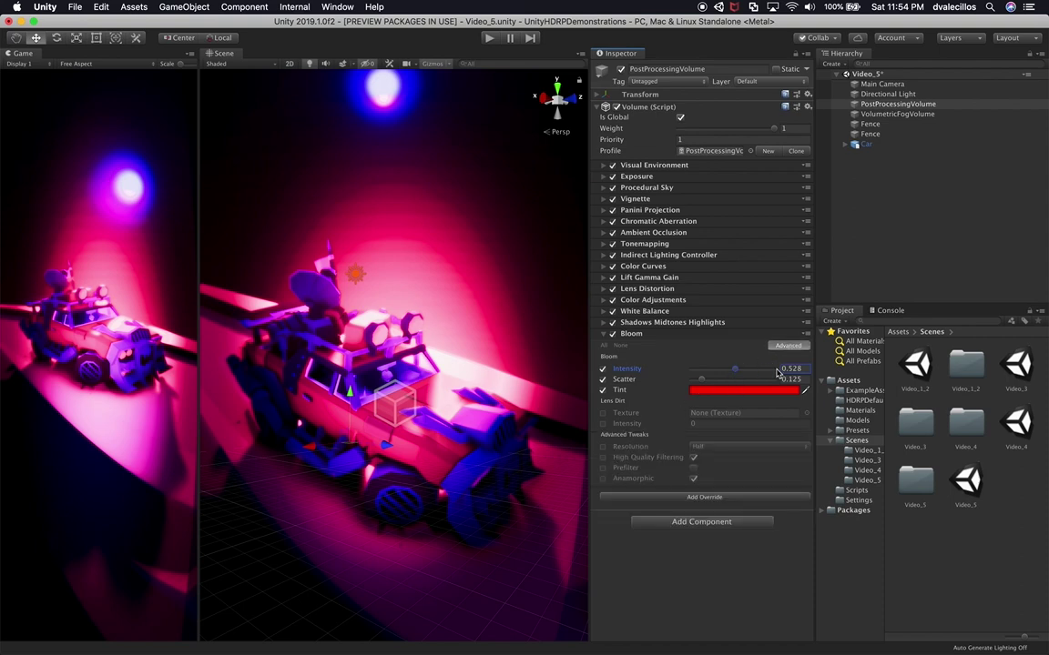
pyautogui.click(602, 446)
pyautogui.click(703, 448)
pyautogui.click(715, 459)
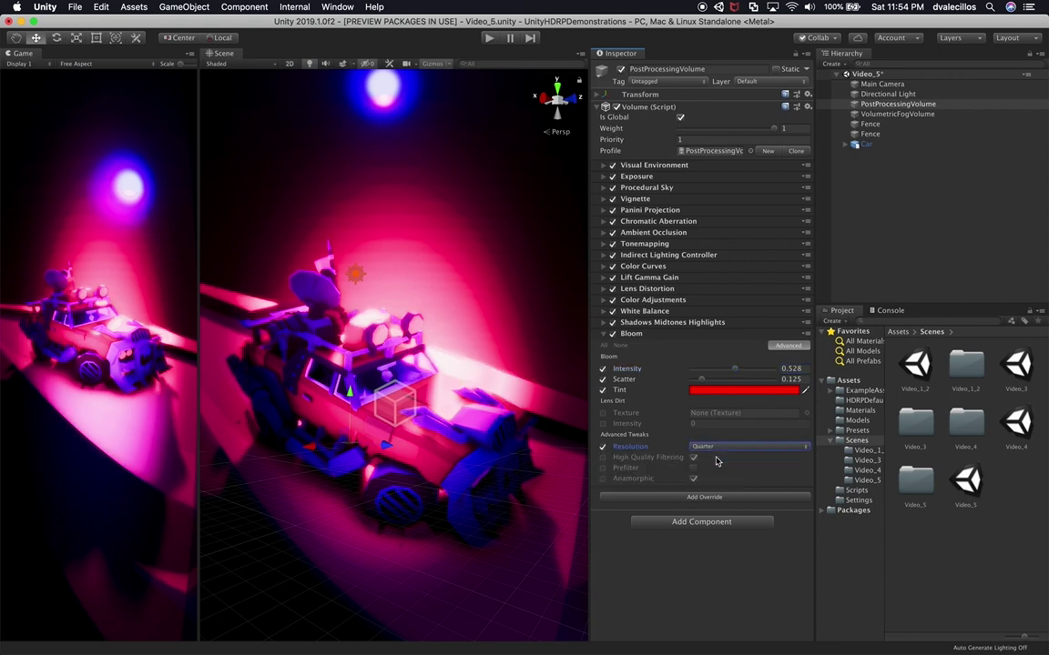
pyautogui.click(714, 448)
pyautogui.click(719, 437)
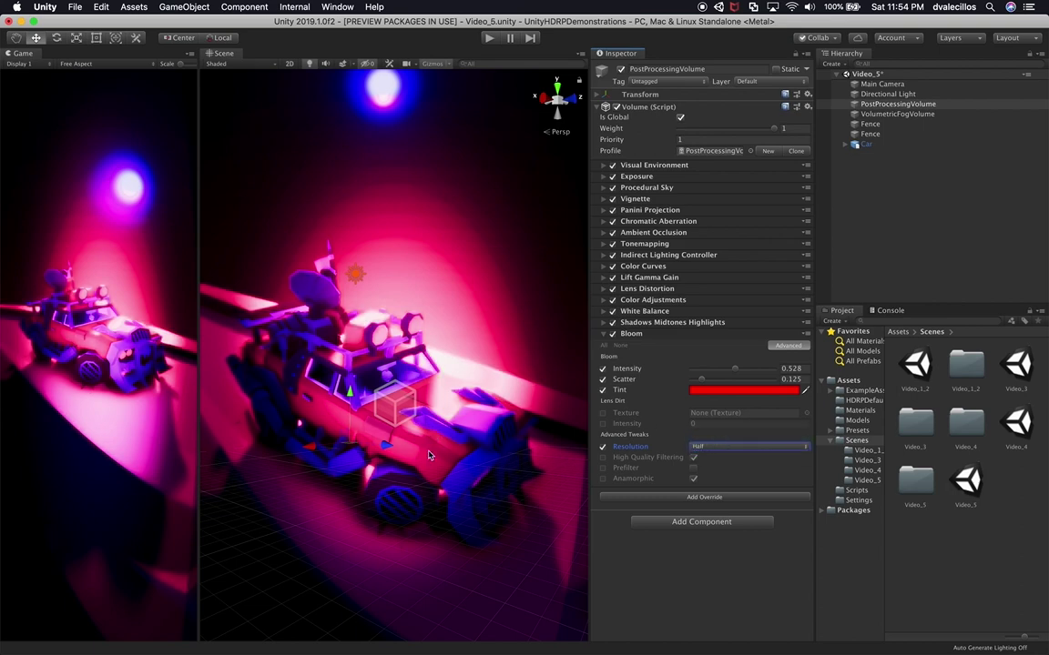
pyautogui.click(726, 449)
pyautogui.click(715, 459)
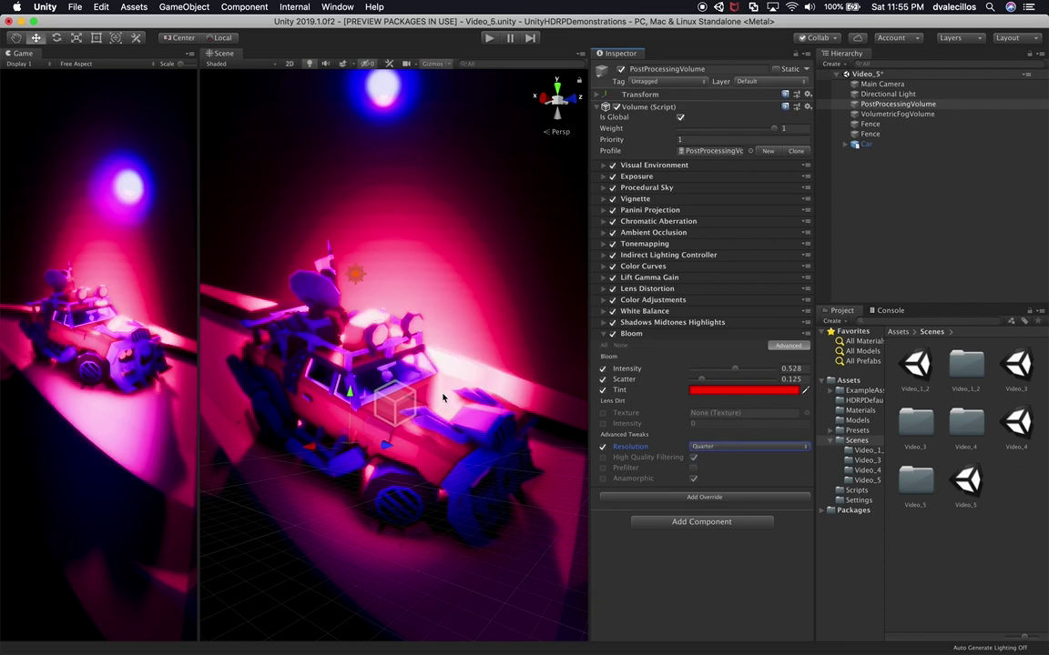
# Try the High Quality Filtering, Prefilter and Anamorphic overrides of Bloom, and disable all three again
pyautogui.click(602, 457)
pyautogui.click(694, 459)
pyautogui.click(603, 467)
pyautogui.click(675, 467)
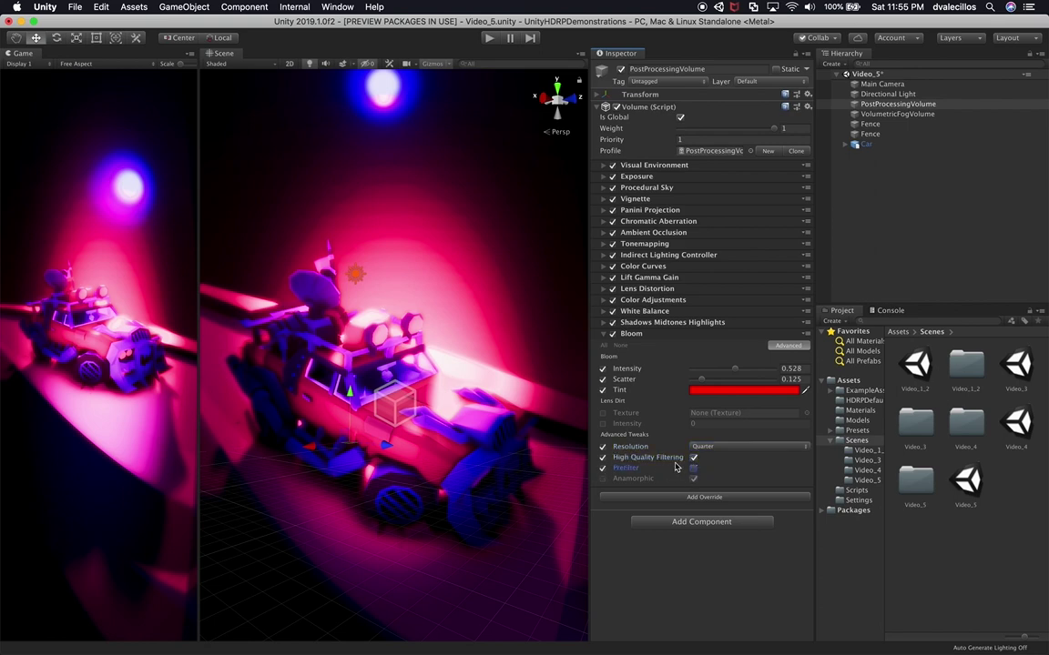
pyautogui.click(603, 457)
pyautogui.click(602, 478)
pyautogui.click(694, 479)
pyautogui.click(602, 480)
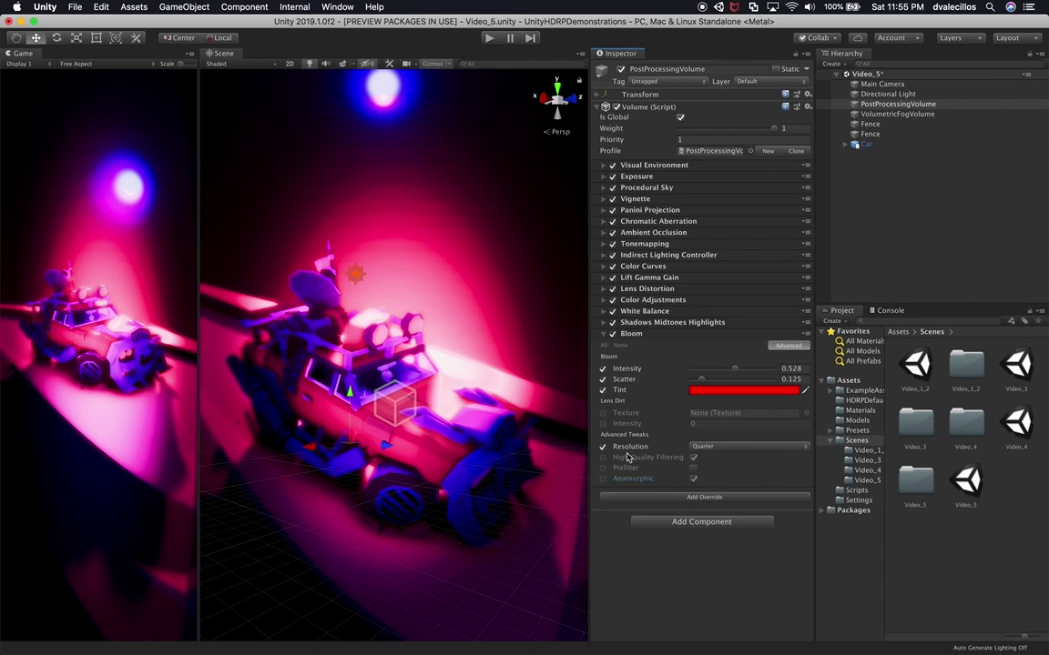
# Switch the Bloom resolution to Half and back to Quarter, and set the intensity to 0.332 and the scatter to 0.382
pyautogui.click(694, 448)
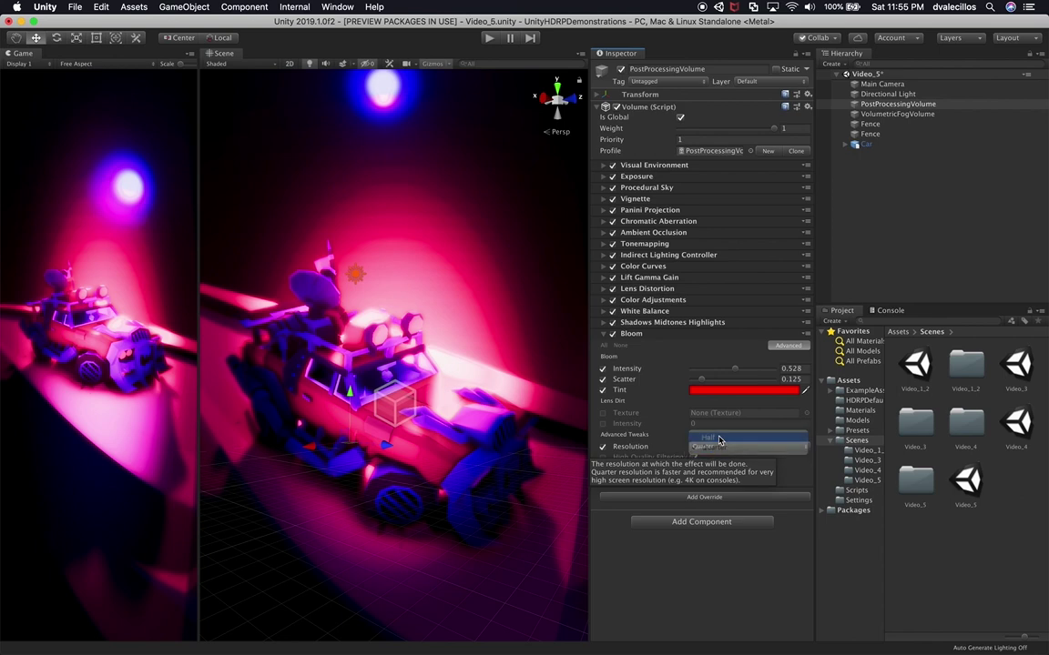
pyautogui.click(718, 440)
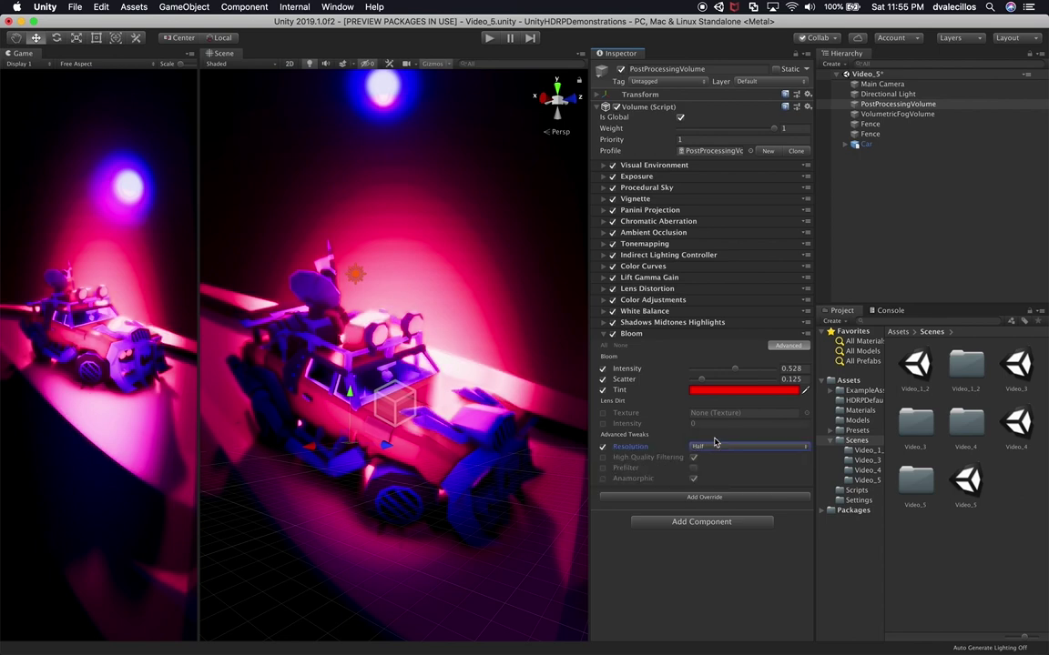
pyautogui.click(708, 446)
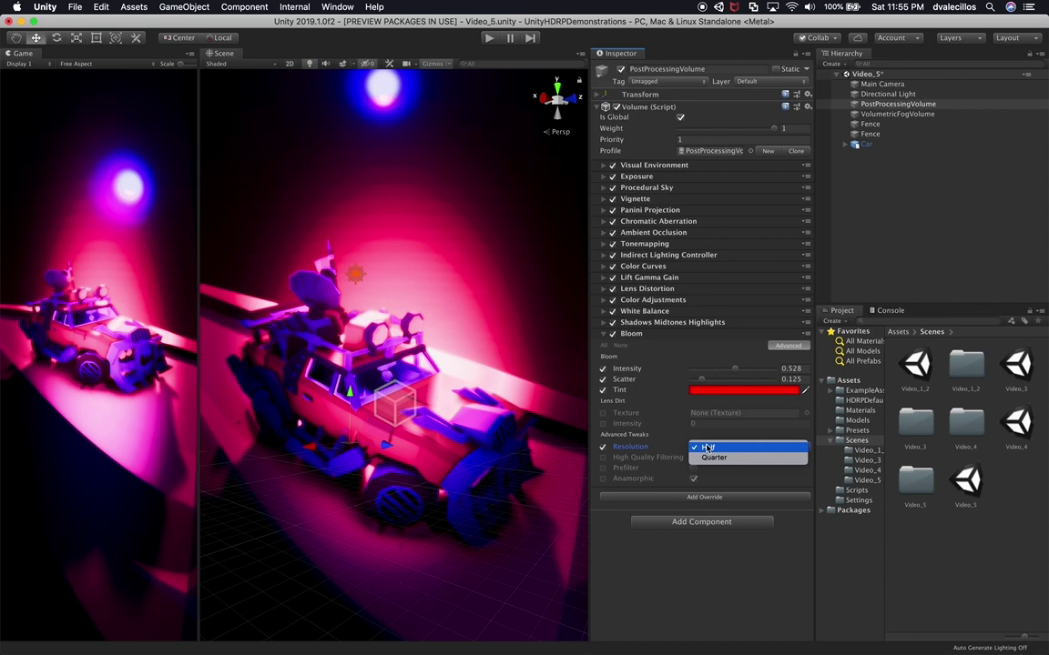
pyautogui.click(710, 458)
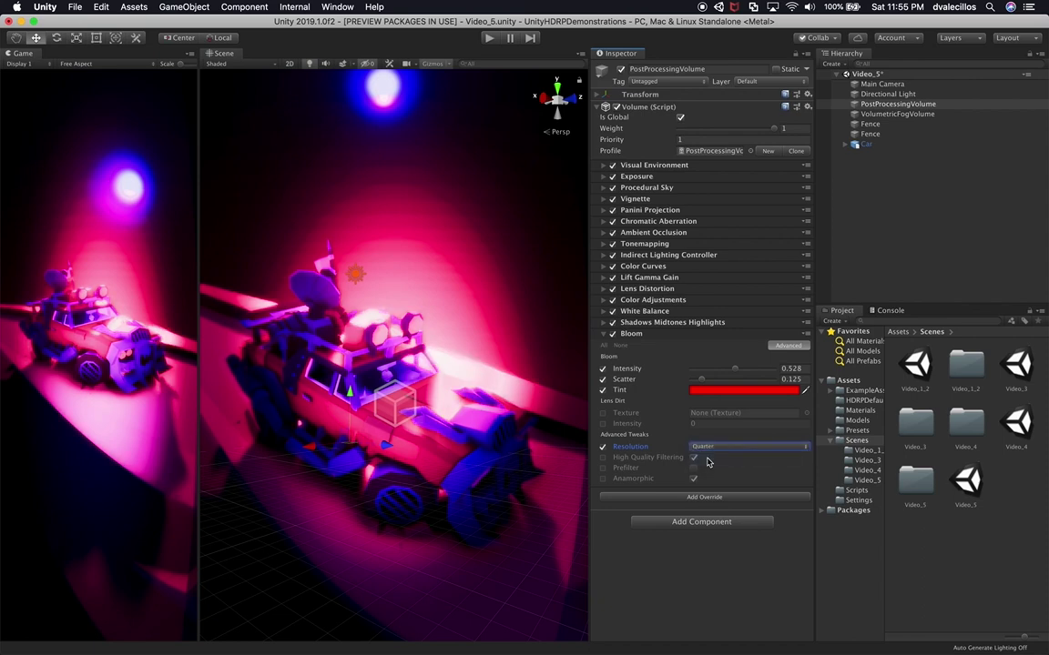
pyautogui.moveTo(735, 368)
pyautogui.mouseDown()
pyautogui.moveTo(719, 369)
pyautogui.moveTo(716, 379)
pyautogui.moveTo(732, 367)
pyautogui.moveTo(719, 380)
pyautogui.mouseUp()
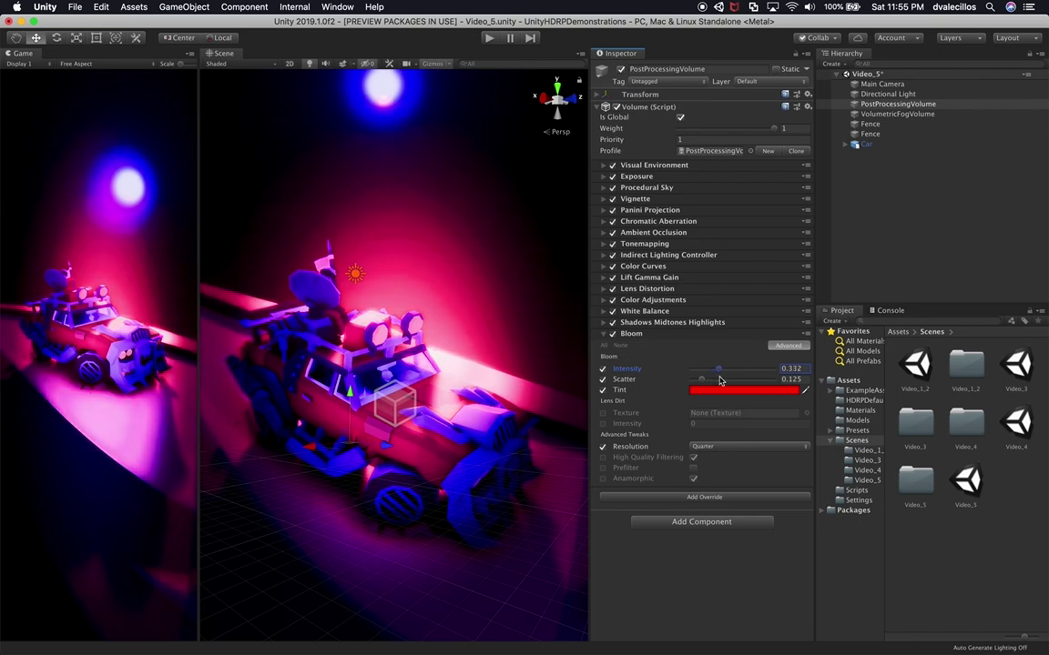
# Try a saturated blue and a muted blue-grey 4E5379 as the Bloom tint, and undo the tint change
pyautogui.click(719, 389)
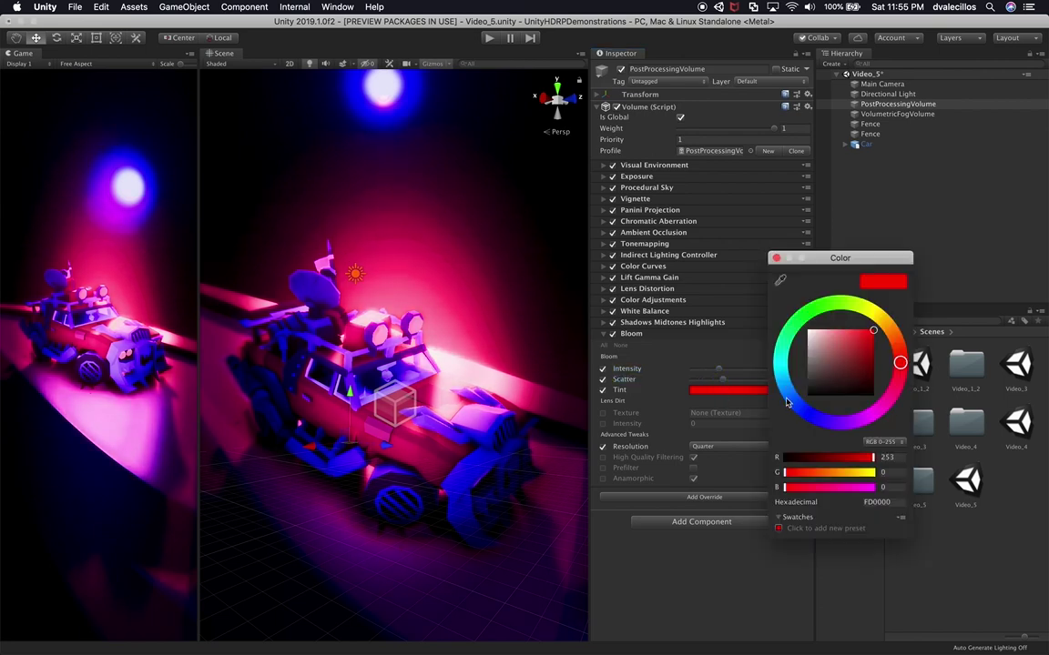
pyautogui.moveTo(801, 400); pyautogui.dragTo(804, 411)
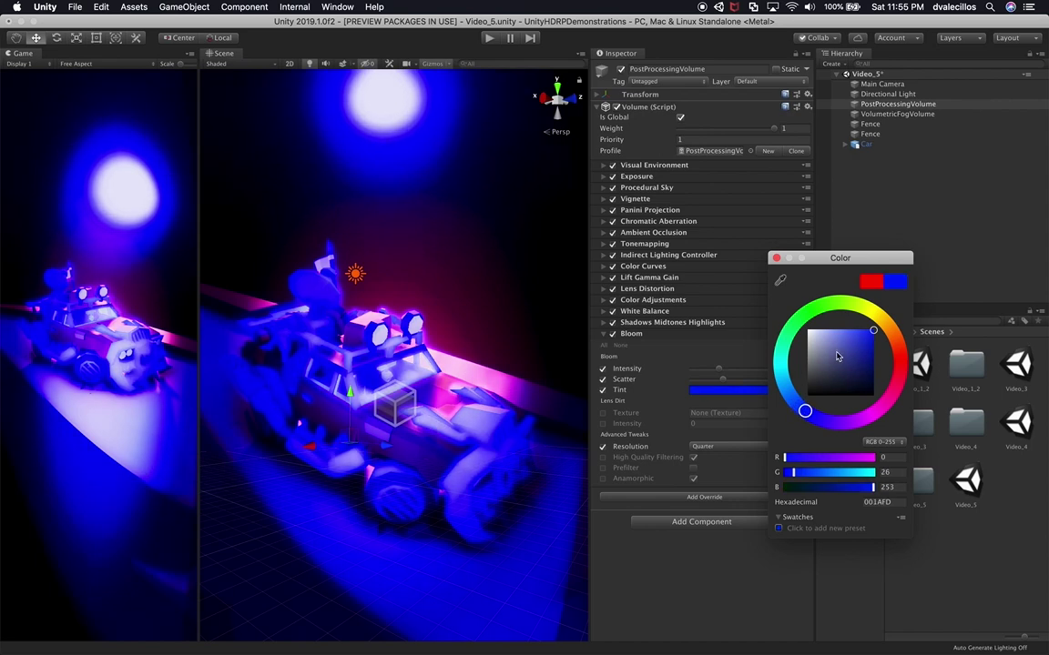
pyautogui.click(833, 364)
pyautogui.moveTo(833, 364)
pyautogui.mouseDown()
pyautogui.moveTo(812, 378)
pyautogui.moveTo(855, 338)
pyautogui.moveTo(828, 365)
pyautogui.mouseUp()
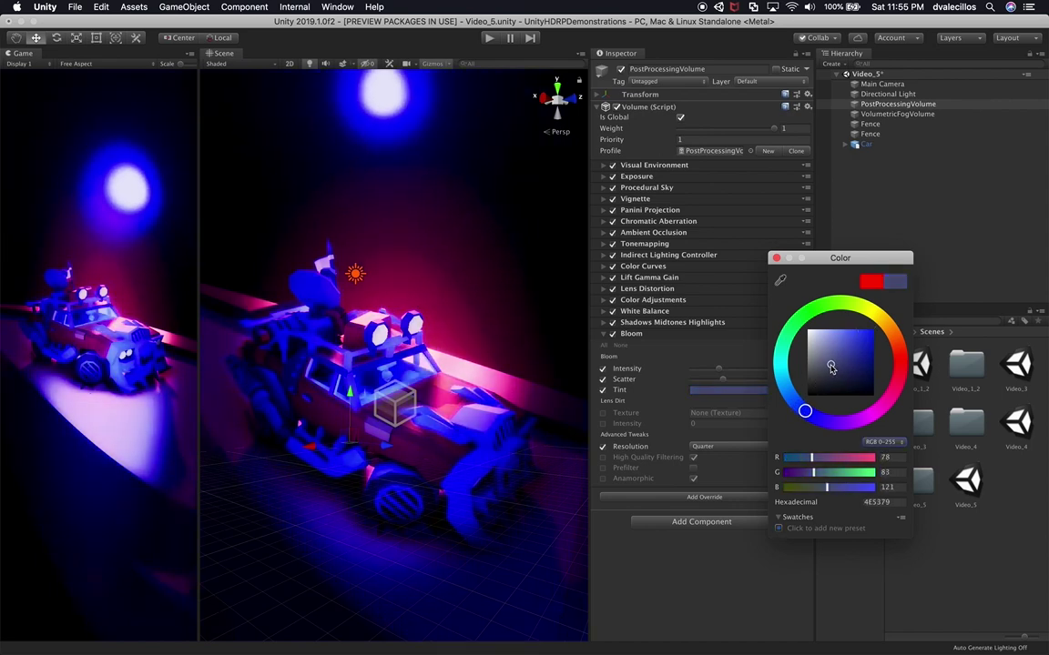
pyautogui.click(776, 259)
pyautogui.press('super+z')
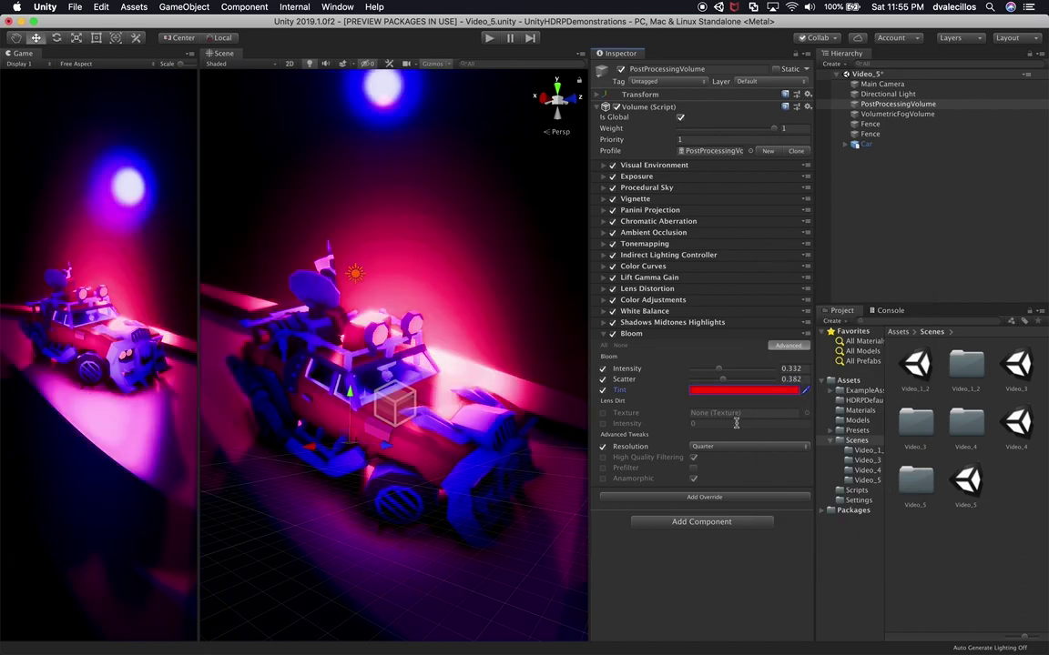
# Collapse Bloom, add a Channel Mixer post-processing override, and display its Blue output channel settings
pyautogui.click(633, 334)
pyautogui.click(674, 350)
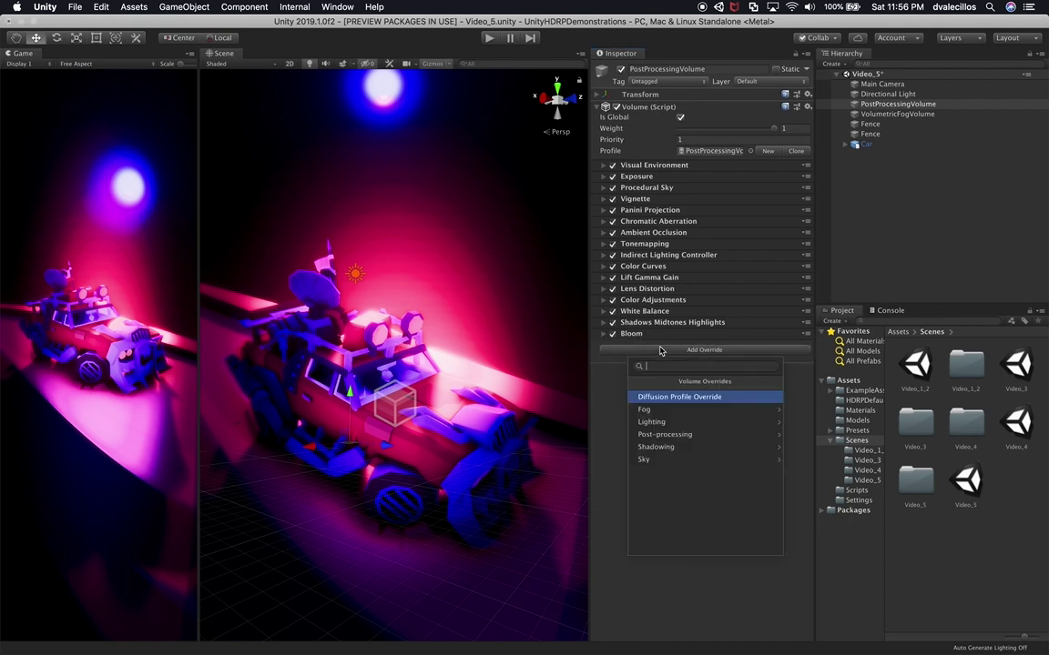
pyautogui.click(667, 435)
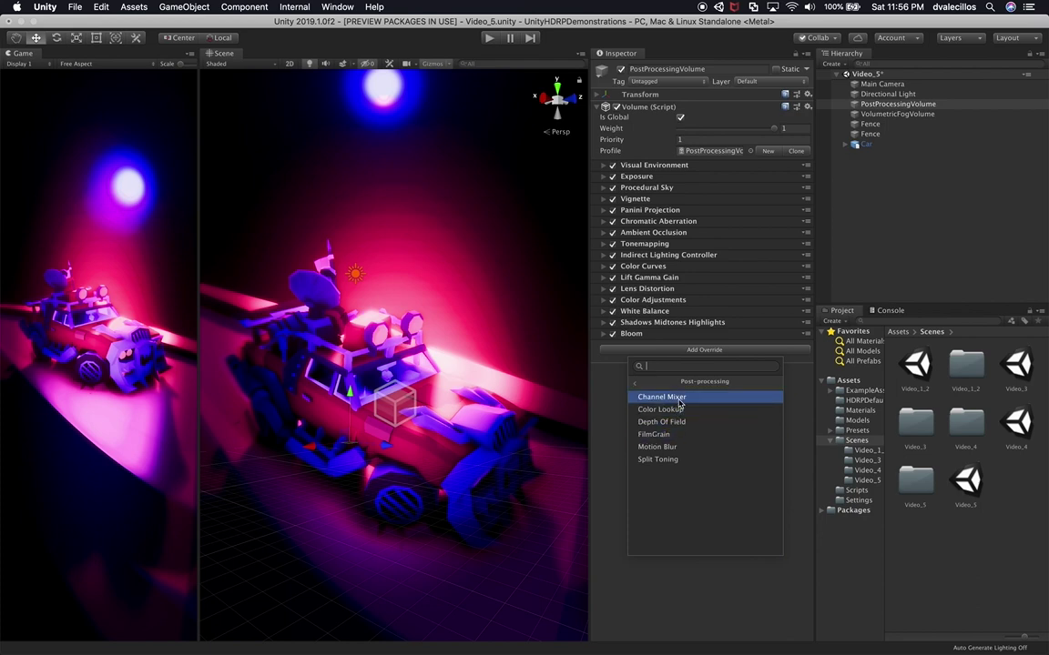
pyautogui.click(678, 400)
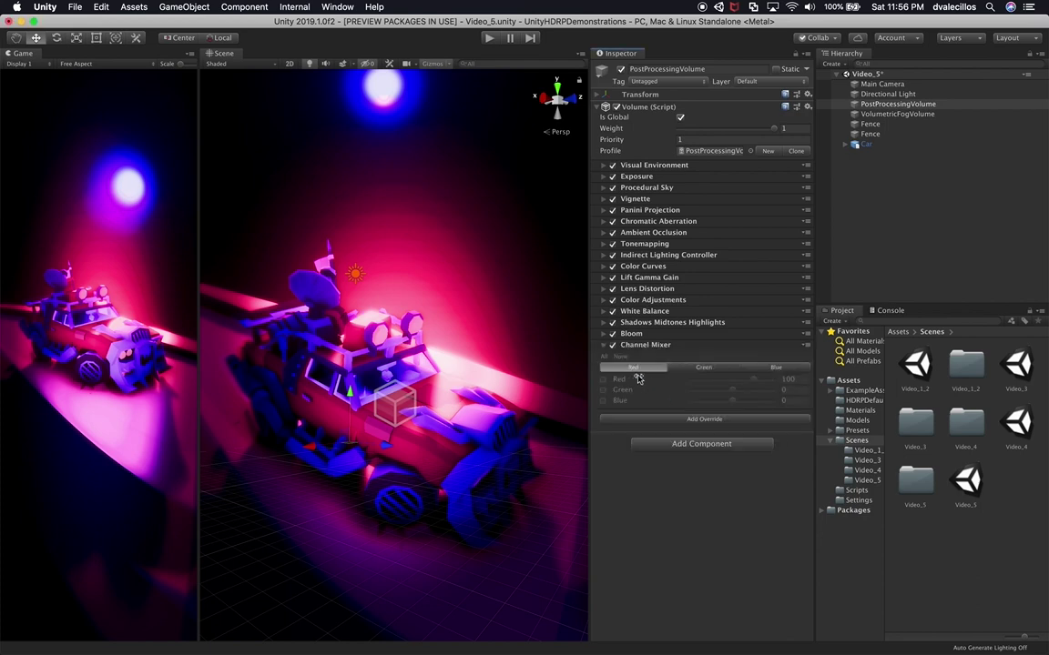
pyautogui.click(692, 370)
pyautogui.click(775, 367)
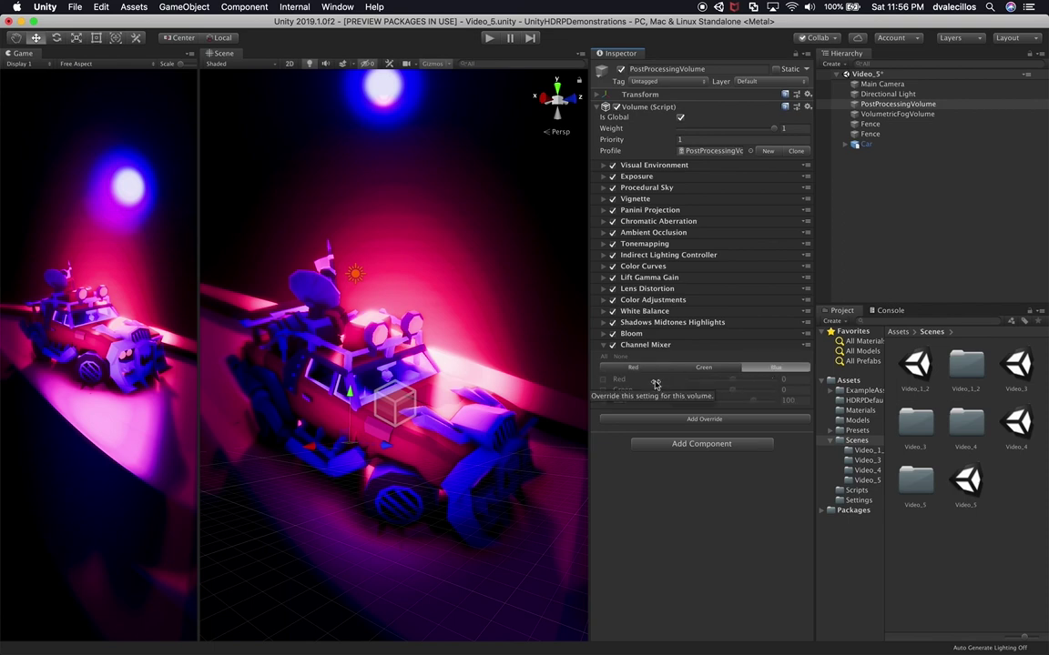
# Try a Red contribution of -24 in the Channel Mixer's Blue output channel, and undo the change
pyautogui.click(601, 380)
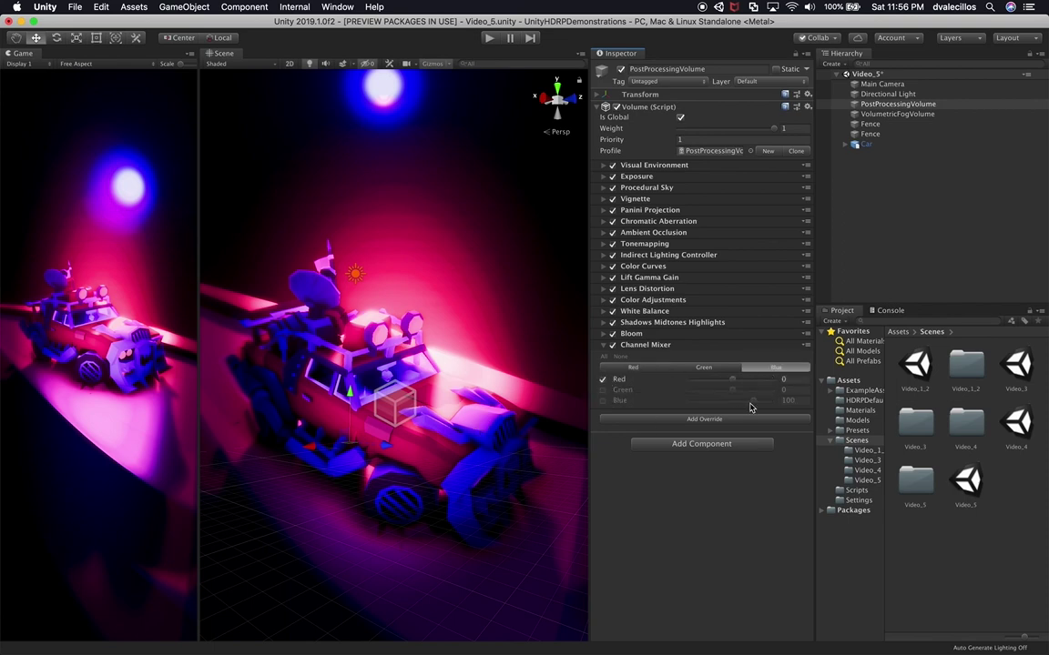
pyautogui.moveTo(733, 386); pyautogui.dragTo(728, 387)
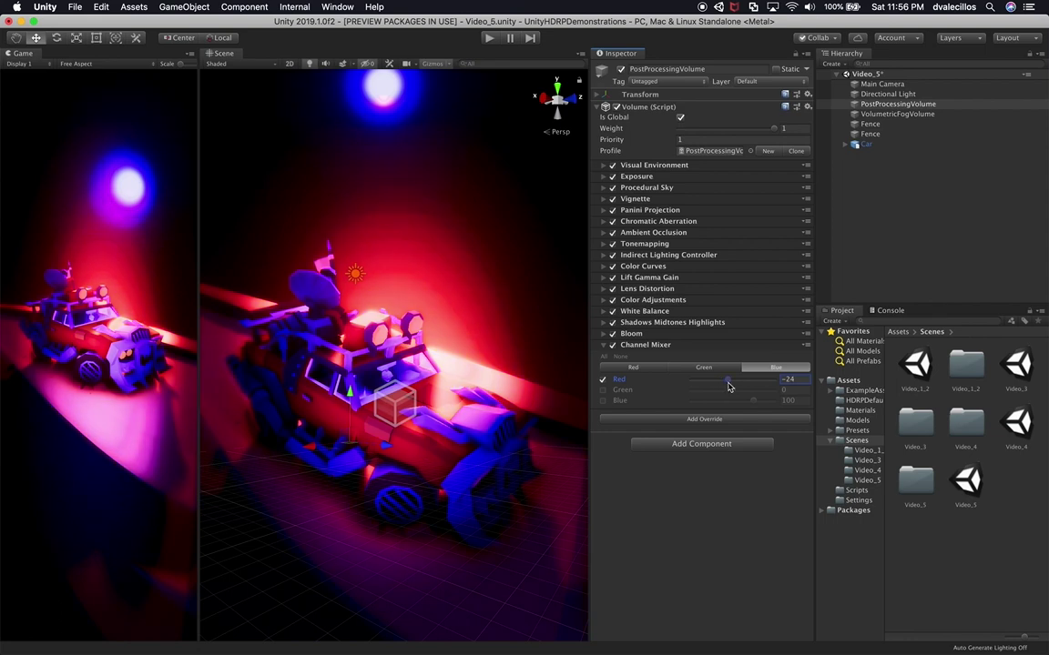
pyautogui.press('super+z')
pyautogui.press('super+z')
# Override the Blue and Red contributions of the Channel Mixer's Blue output channel, setting Blue to 200 and Red to 6
pyautogui.click(602, 401)
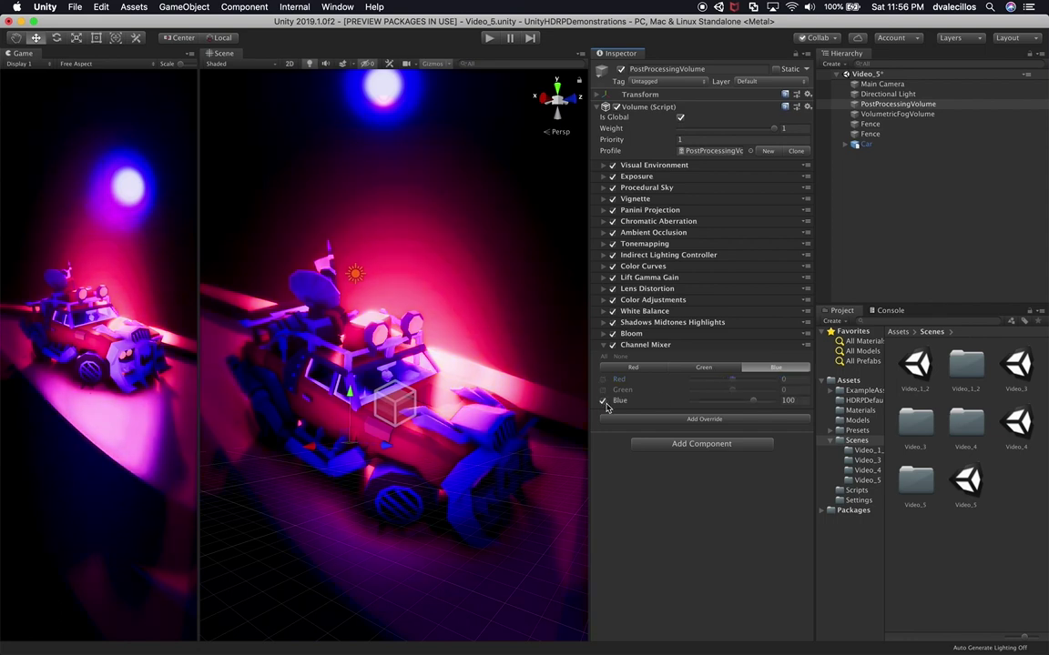
pyautogui.moveTo(753, 408); pyautogui.dragTo(783, 410)
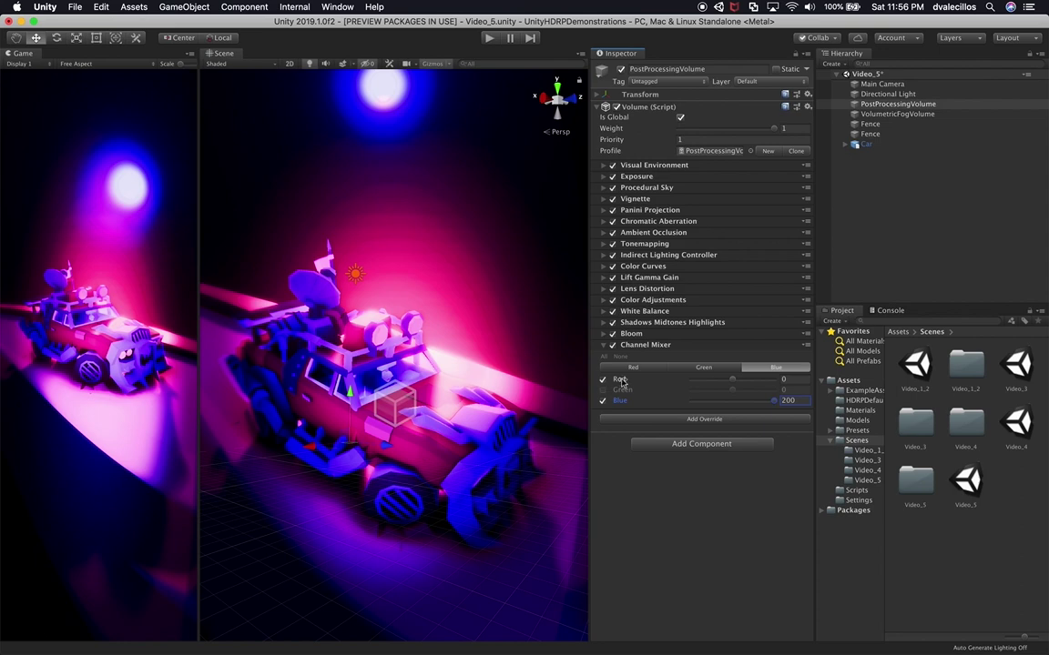
pyautogui.moveTo(733, 379)
pyautogui.mouseDown()
pyautogui.moveTo(714, 386)
pyautogui.moveTo(744, 397)
pyautogui.moveTo(732, 400)
pyautogui.mouseUp()
# Set the Color Adjustments post exposure to 0.11, contrast to 22 and saturation to -61, and collapse Color Adjustments and Channel Mixer
pyautogui.click(641, 299)
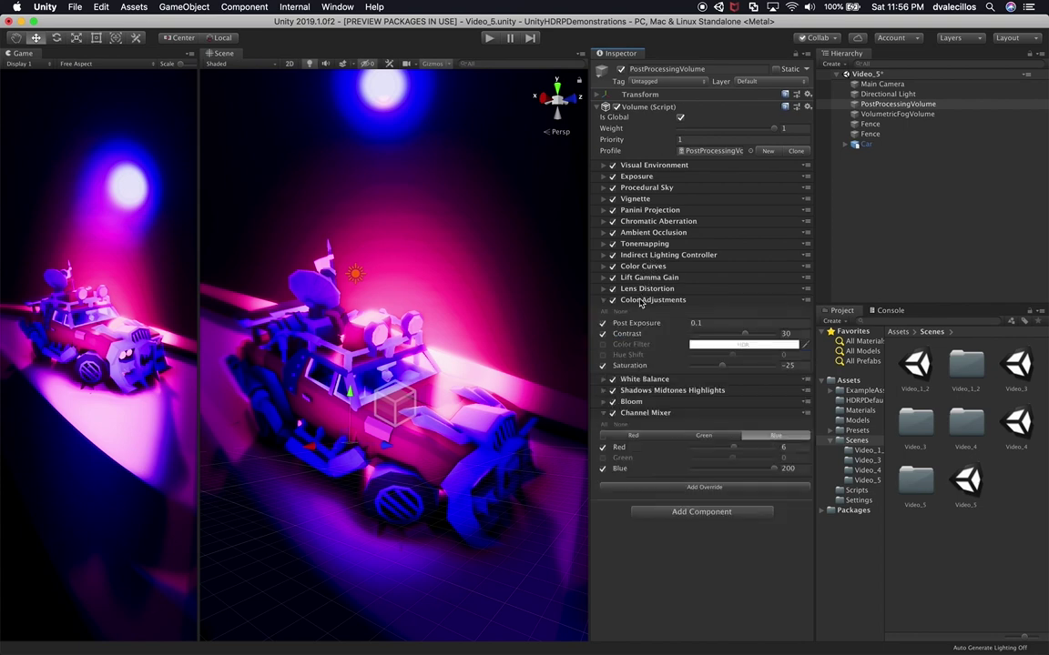
pyautogui.moveTo(638, 323)
pyautogui.mouseDown()
pyautogui.moveTo(597, 326)
pyautogui.moveTo(647, 332)
pyautogui.mouseUp()
pyautogui.moveTo(739, 335)
pyautogui.mouseDown()
pyautogui.moveTo(727, 337)
pyautogui.moveTo(759, 337)
pyautogui.moveTo(744, 344)
pyautogui.mouseUp()
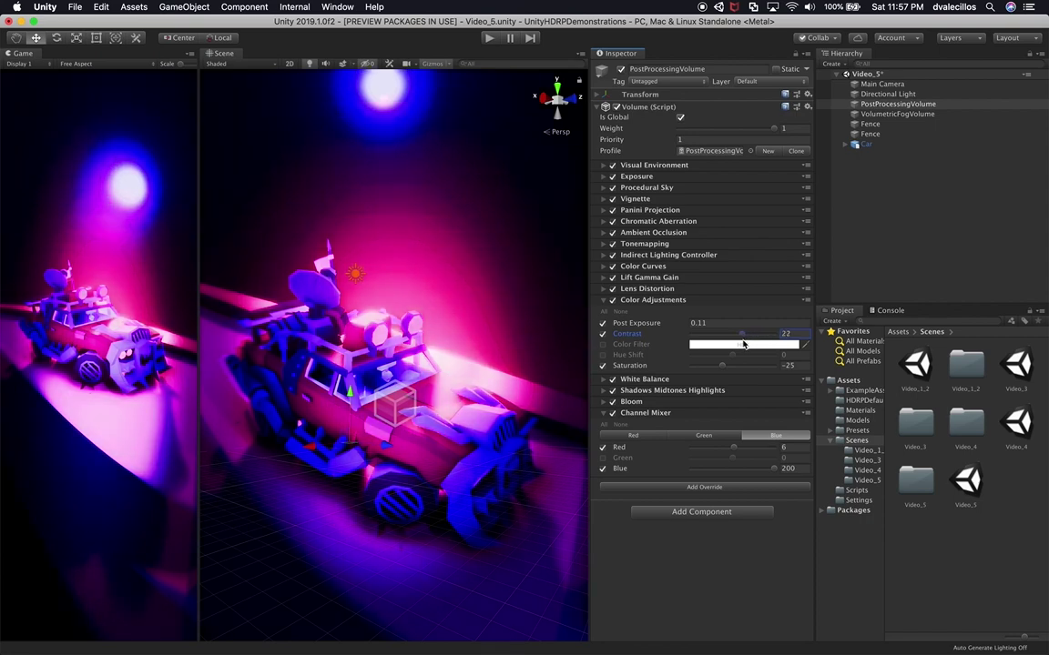
pyautogui.moveTo(714, 373); pyautogui.dragTo(690, 384)
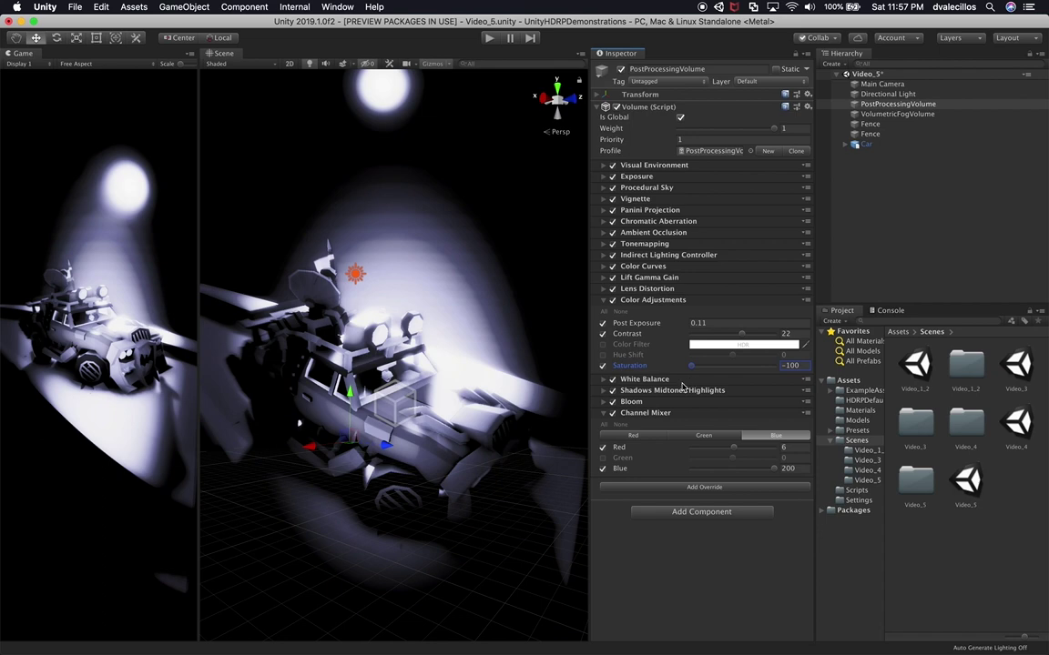
pyautogui.moveTo(691, 366)
pyautogui.mouseDown()
pyautogui.moveTo(726, 369)
pyautogui.moveTo(684, 368)
pyautogui.moveTo(704, 374)
pyautogui.mouseUp()
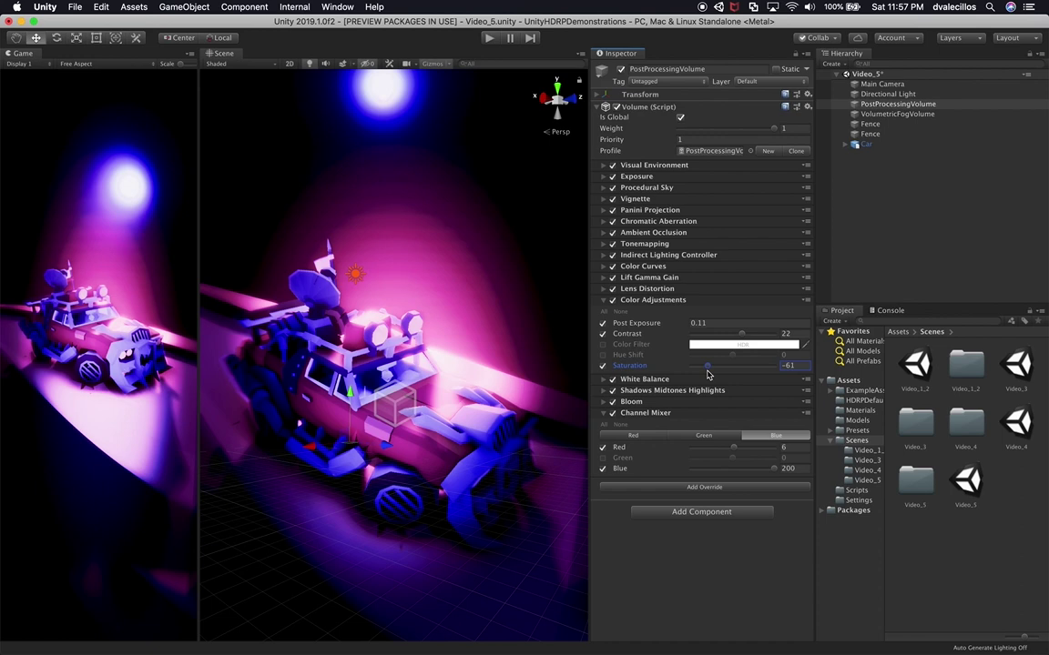
pyautogui.click(653, 298)
pyautogui.click(635, 347)
# Try a Bloom intensity of 0.317 and scatter of 0.178, and compare the scene with Bloom switched off and on
pyautogui.click(643, 335)
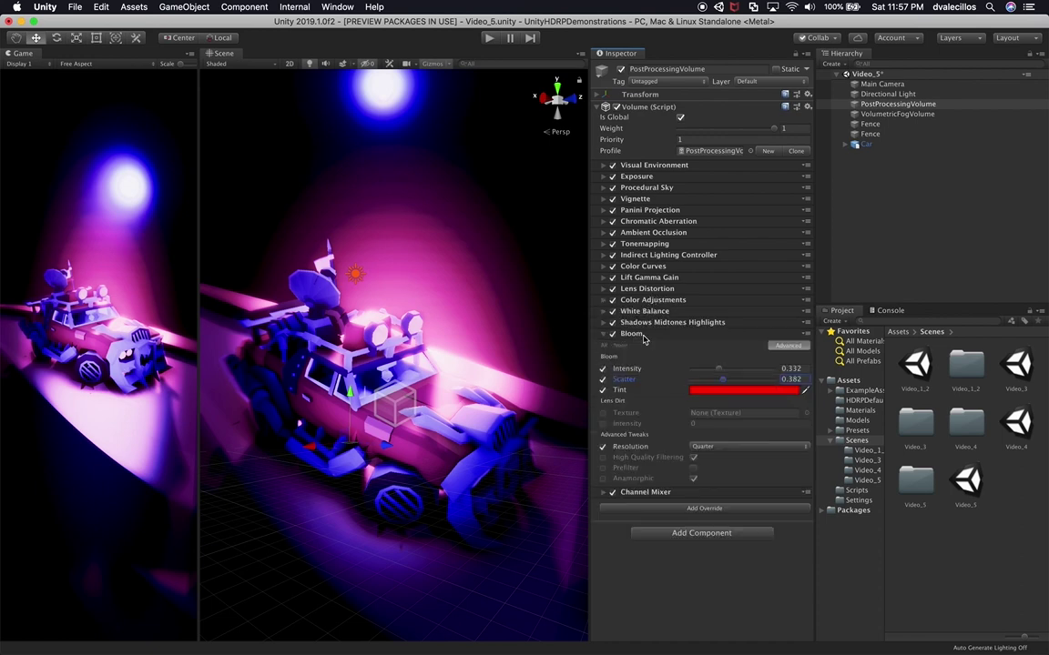
pyautogui.moveTo(731, 372); pyautogui.dragTo(706, 381)
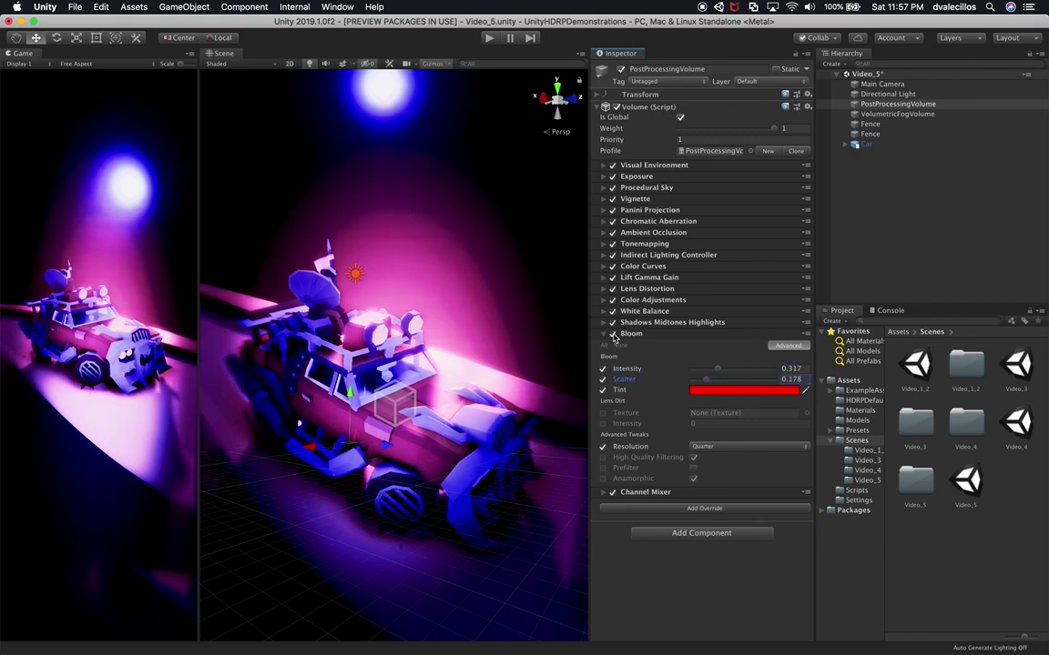
pyautogui.click(612, 334)
pyautogui.click(613, 334)
pyautogui.click(612, 334)
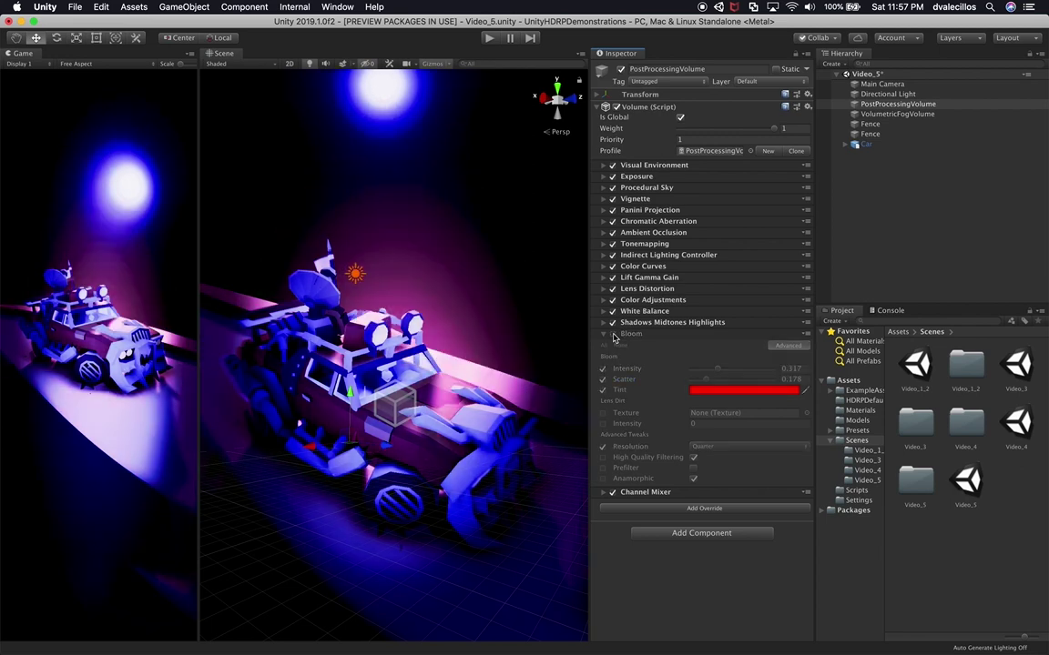
pyautogui.click(612, 334)
# Set the Bloom scatter to 0, the intensity to 0.075 and the tint to a darker red, and collapse Bloom
pyautogui.moveTo(716, 373); pyautogui.dragTo(690, 381)
pyautogui.click(690, 380)
pyautogui.click(693, 370)
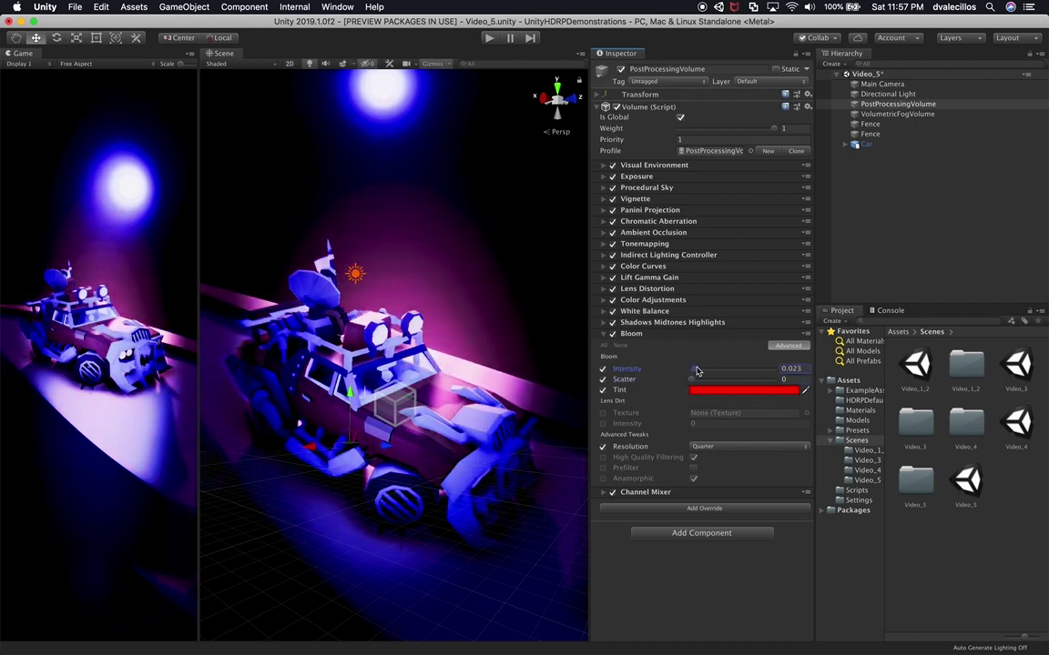
pyautogui.moveTo(693, 371); pyautogui.dragTo(699, 370)
pyautogui.click(703, 390)
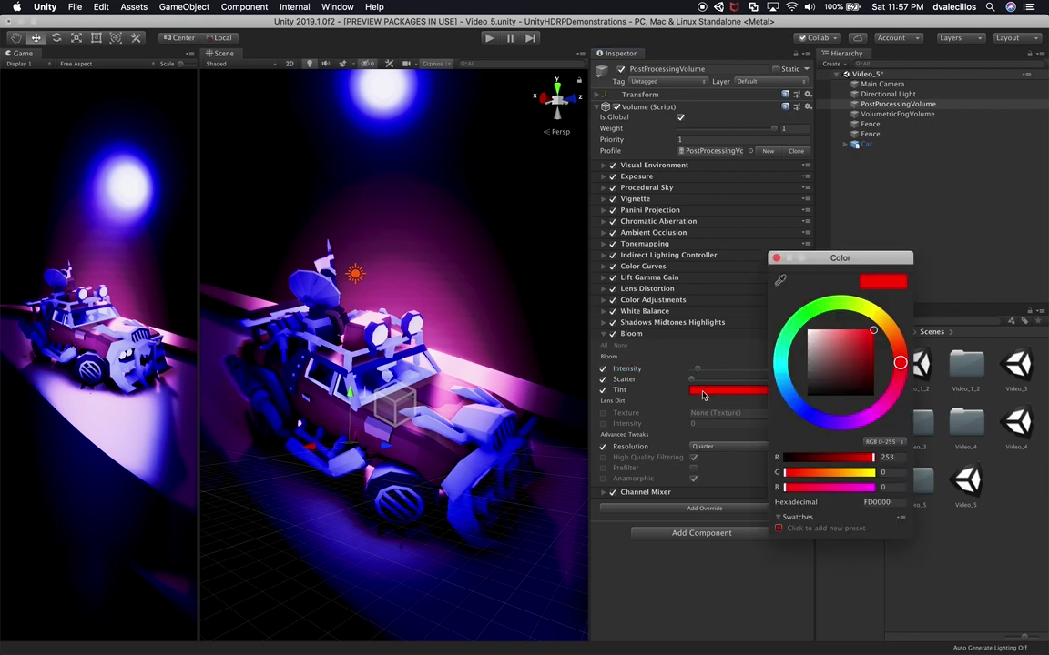
pyautogui.moveTo(857, 348)
pyautogui.mouseDown()
pyautogui.moveTo(821, 348)
pyautogui.moveTo(815, 373)
pyautogui.moveTo(792, 386)
pyautogui.moveTo(879, 362)
pyautogui.mouseUp()
pyautogui.click(775, 257)
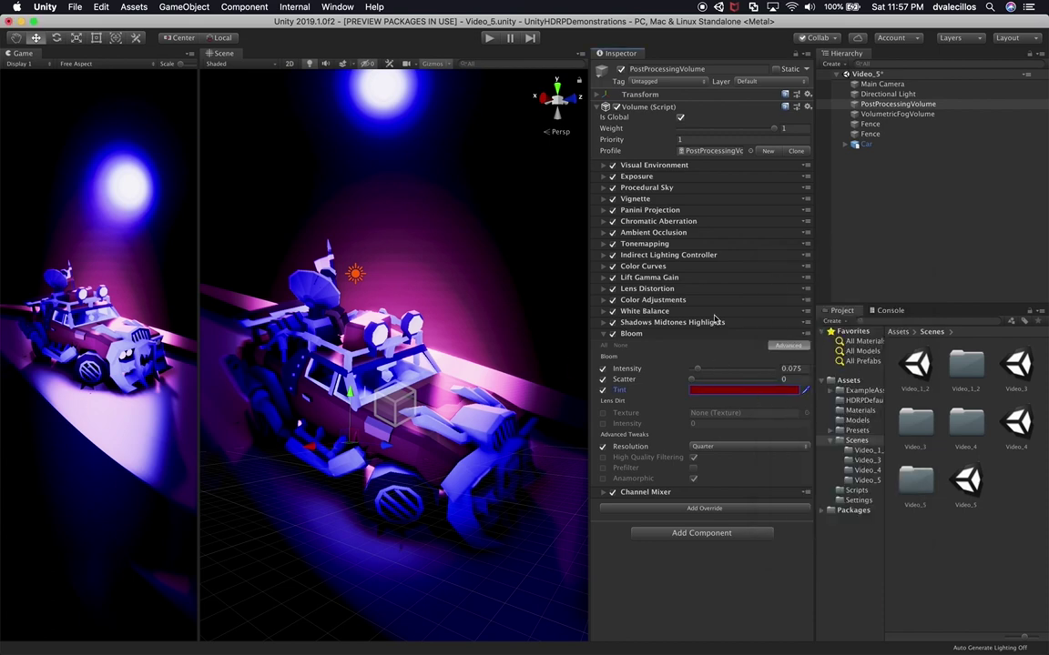
pyautogui.click(638, 334)
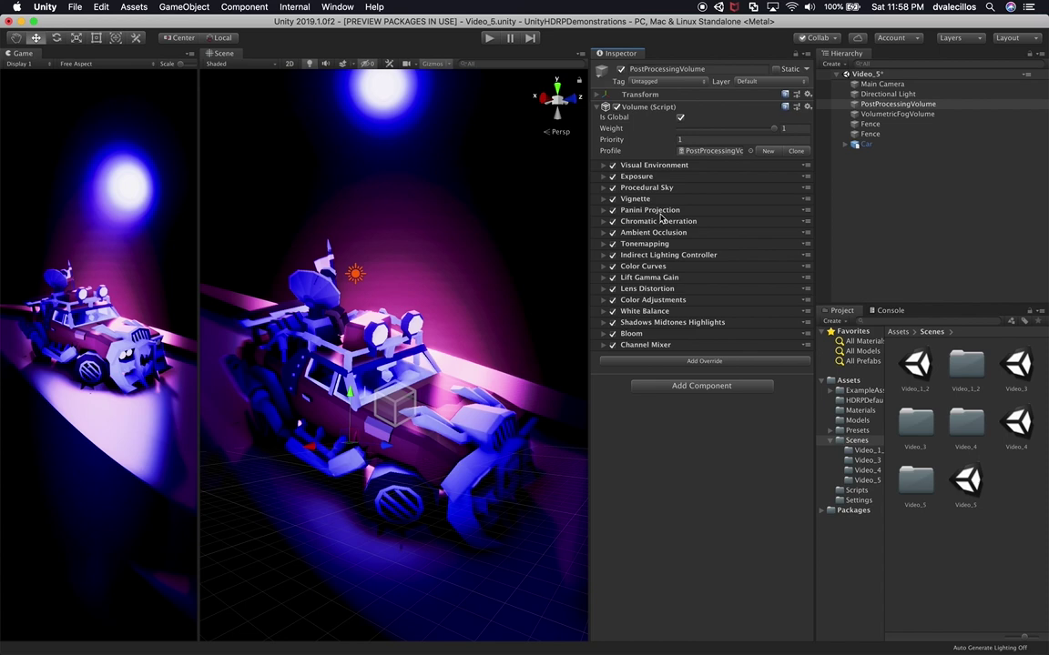
# Set the Directional Light's intensity to 79 Lux
pyautogui.click(887, 94)
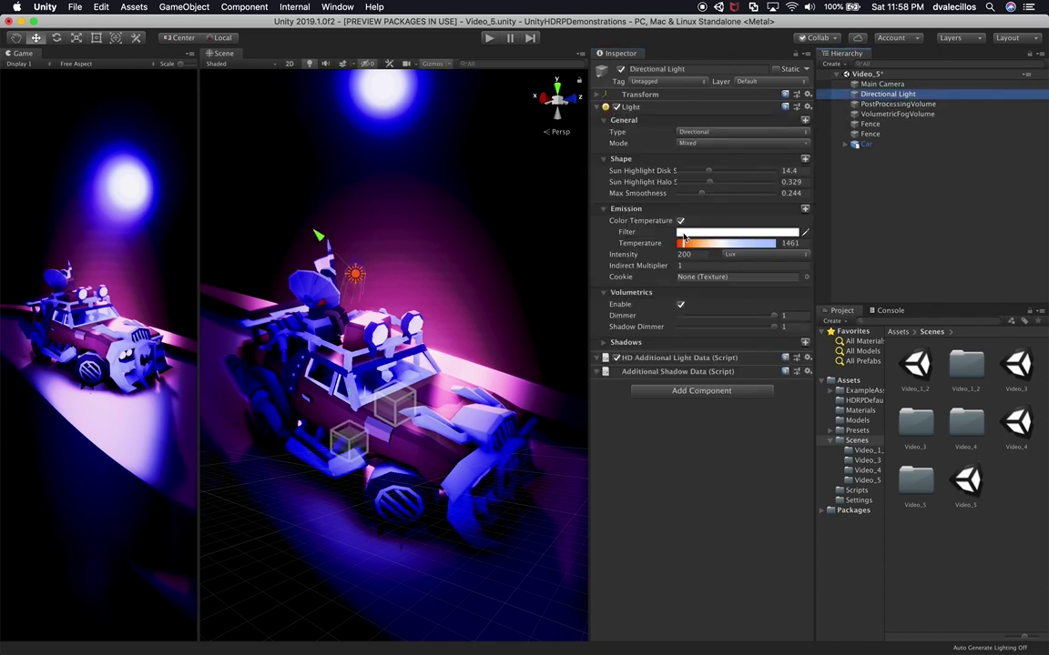
pyautogui.moveTo(658, 257); pyautogui.dragTo(371, 235)
pyautogui.moveTo(646, 246); pyautogui.dragTo(498, 269)
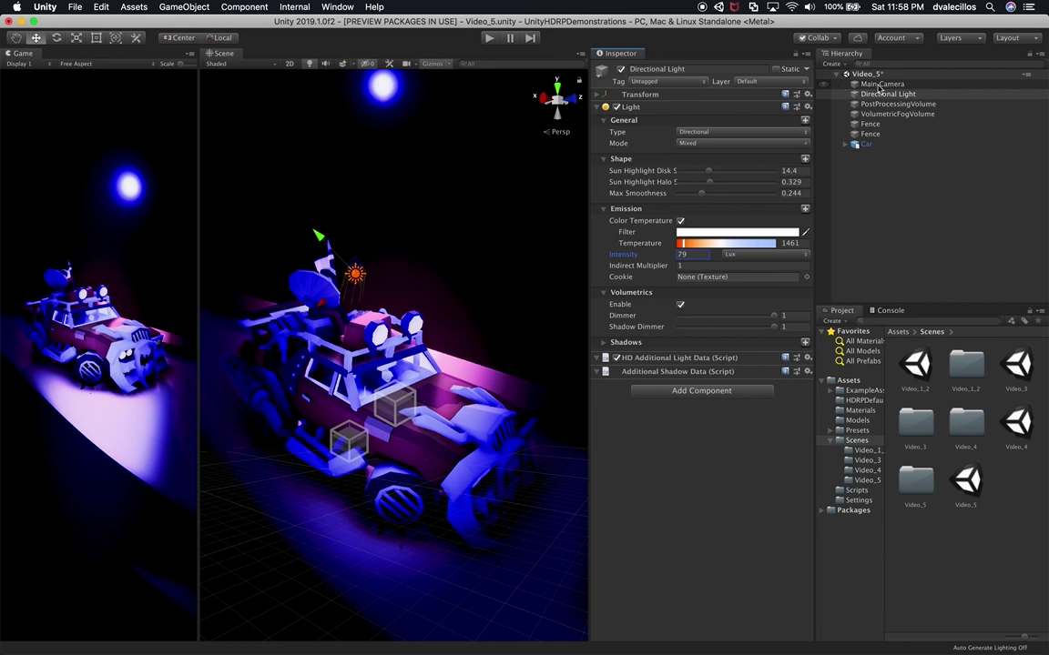
# Switch the transform handles to Global orientation and rotate the Directional Light to change its angle on the car
pyautogui.scroll(-5, 437, 264)
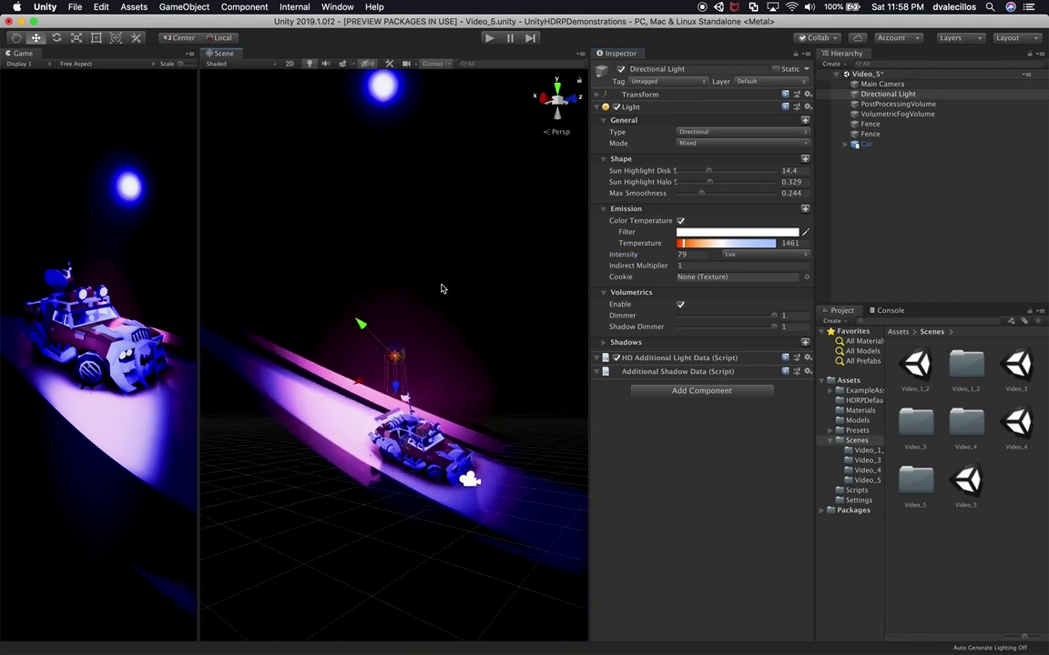
pyautogui.moveTo(459, 396); pyautogui.dragTo(397, 443, button='right')
pyautogui.moveTo(398, 443); pyautogui.dragTo(546, 496, button='middle')
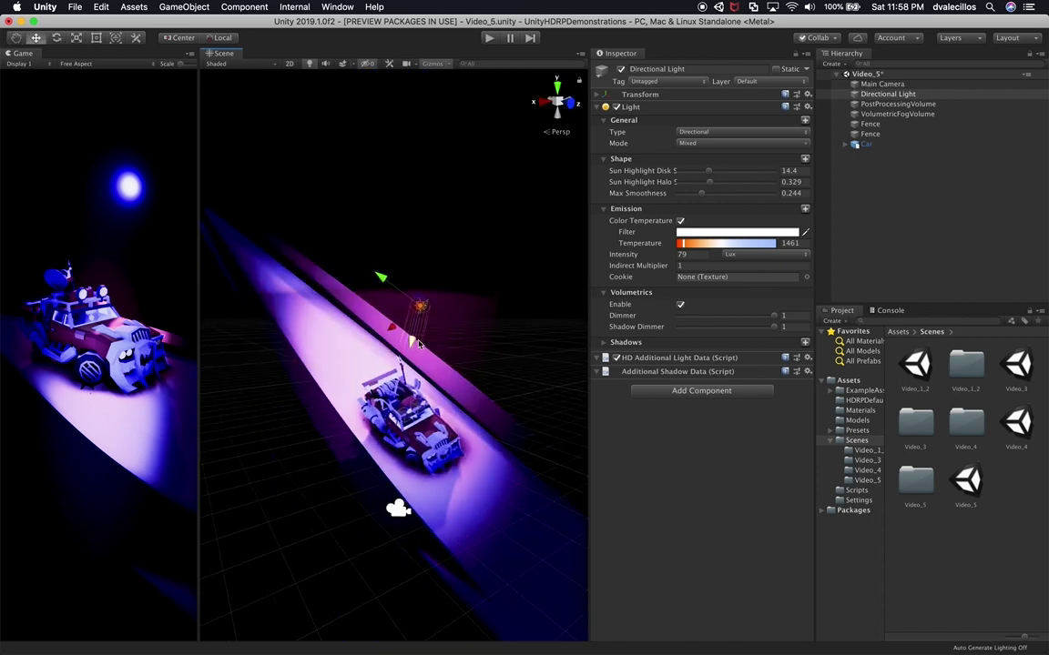
pyautogui.click(216, 38)
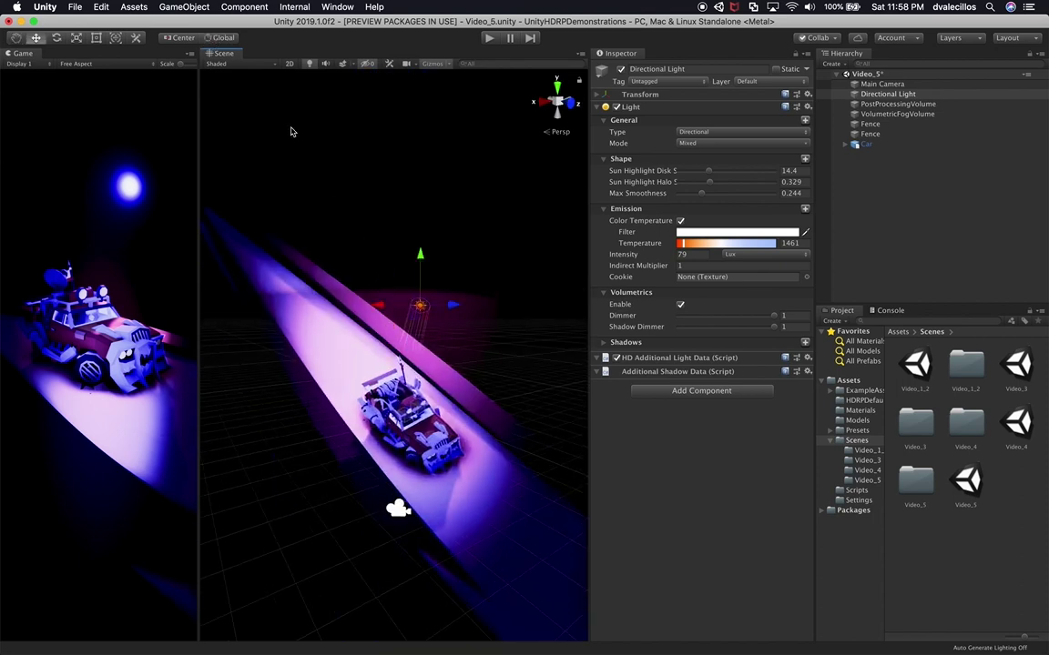
pyautogui.moveTo(477, 296)
pyautogui.mouseDown(button='right')
pyautogui.moveTo(495, 334)
pyautogui.moveTo(480, 303)
pyautogui.mouseUp(button='right')
pyautogui.press('e')
pyautogui.moveTo(480, 301); pyautogui.dragTo(445, 376)
pyautogui.click(445, 376)
pyautogui.scroll(-2, 445, 376)
# Expand the Car object, focus the Scene view on its first child group, and examine the car's new lighting
pyautogui.click(891, 145)
pyautogui.click(849, 146)
pyautogui.click(873, 154)
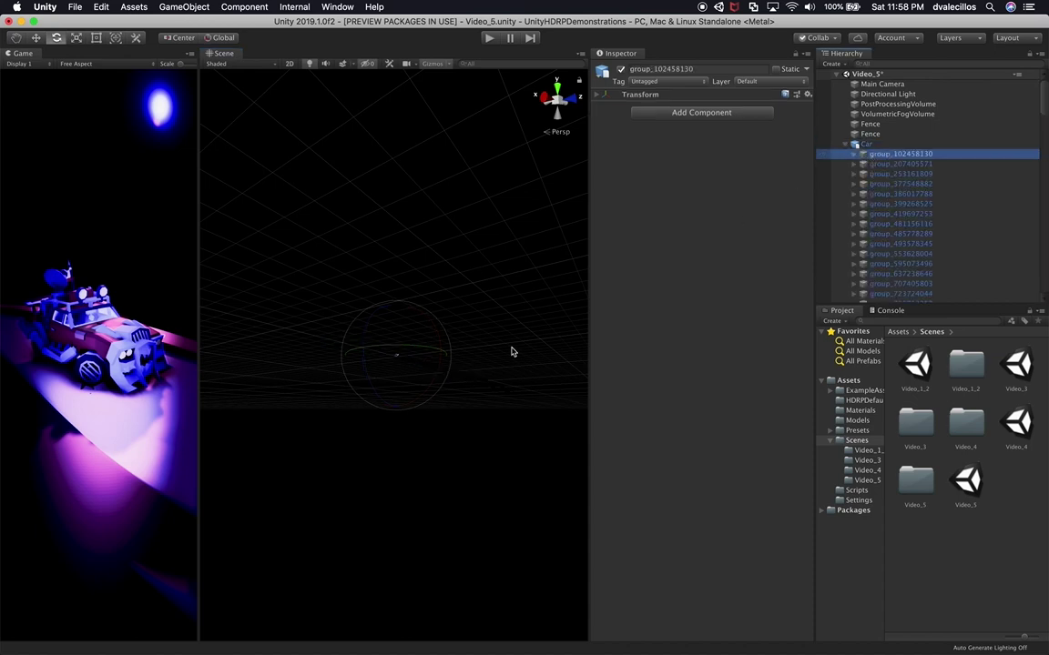
pyautogui.press('f')
pyautogui.scroll(-10, 451, 372)
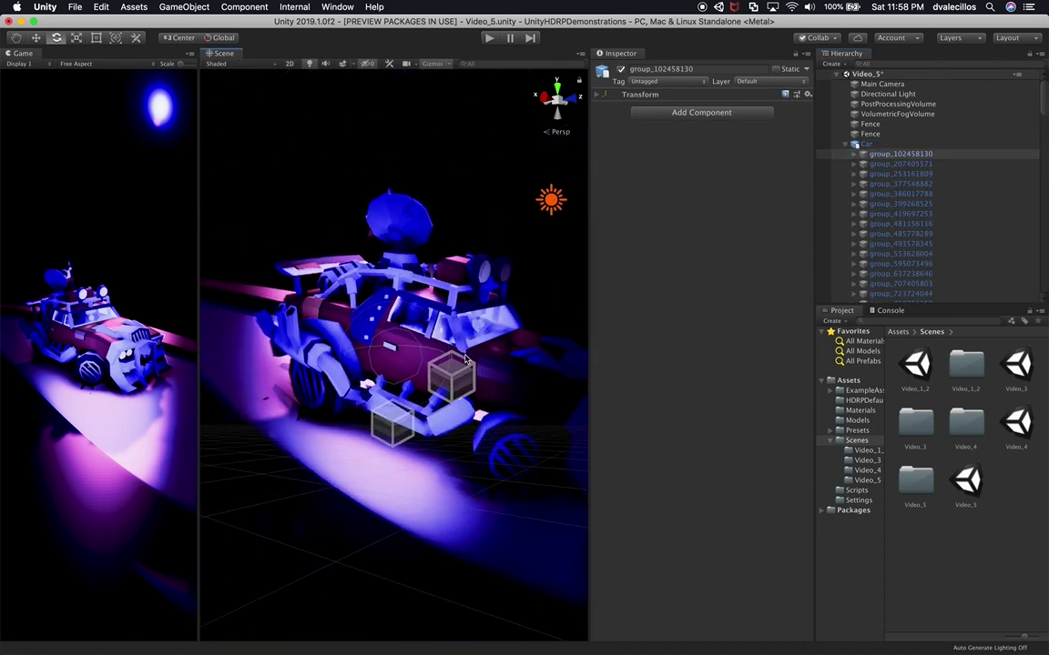
pyautogui.scroll(3, 454, 424)
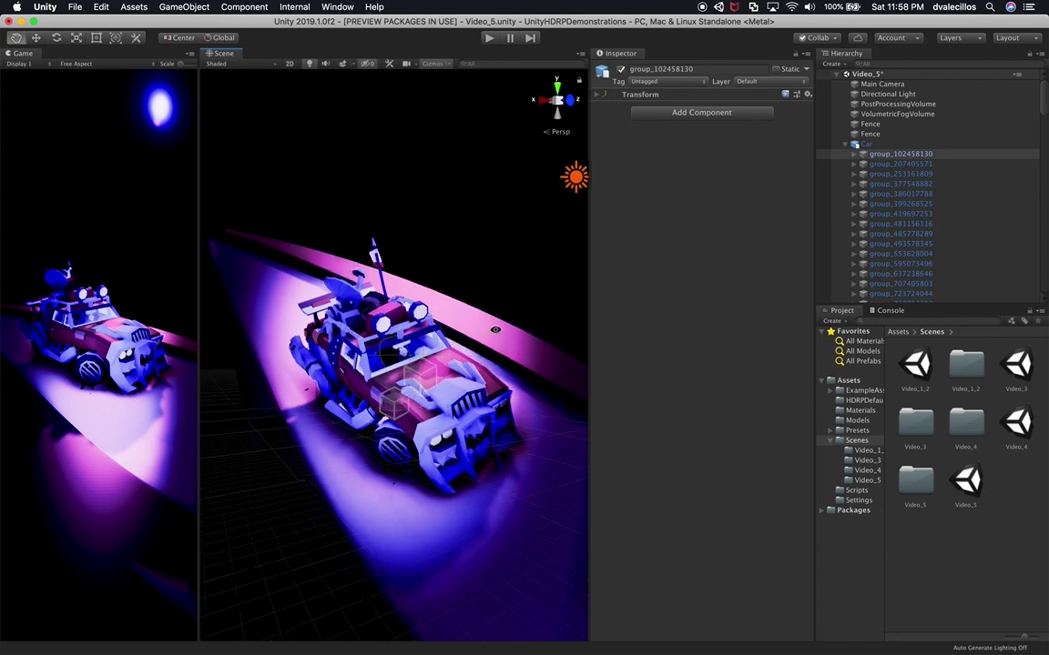
pyautogui.keyDown('alt'); pyautogui.moveTo(454, 423); pyautogui.dragTo(461, 287); pyautogui.keyUp('alt')
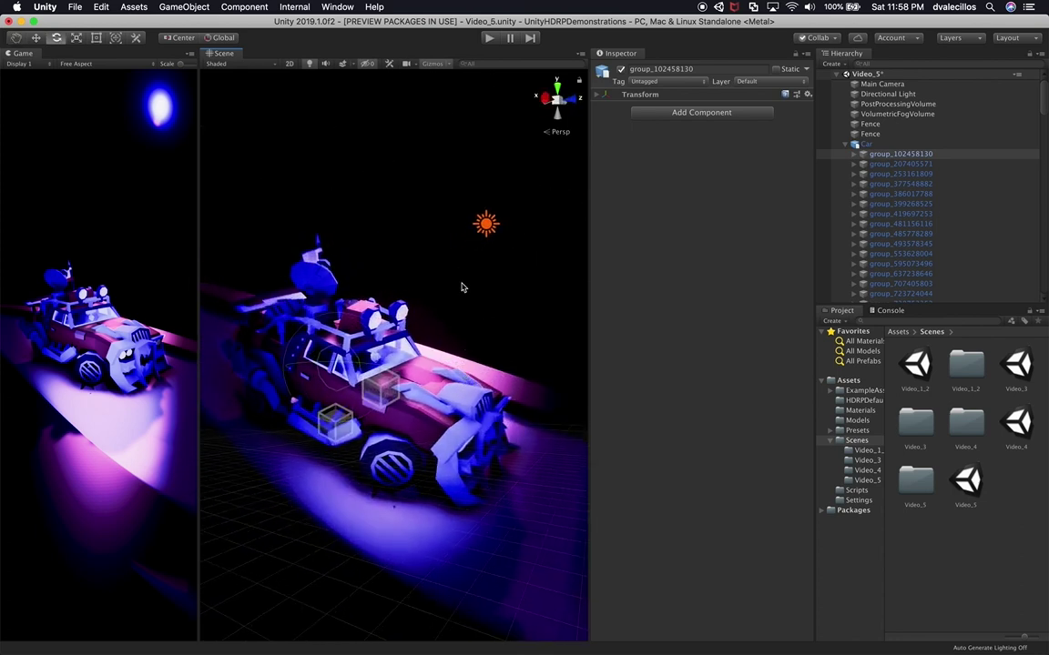
# Set the Procedural Sky sun size of PostProcessingVolume to 0.095
pyautogui.click(868, 144)
pyautogui.click(874, 105)
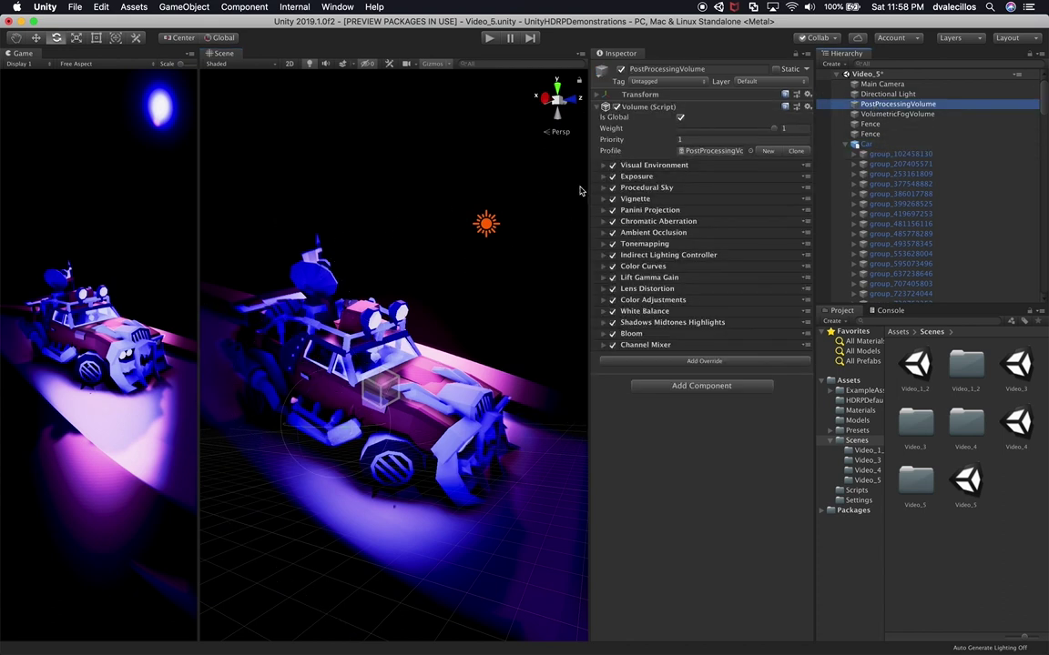
pyautogui.click(643, 188)
pyautogui.moveTo(698, 225); pyautogui.dragTo(700, 226)
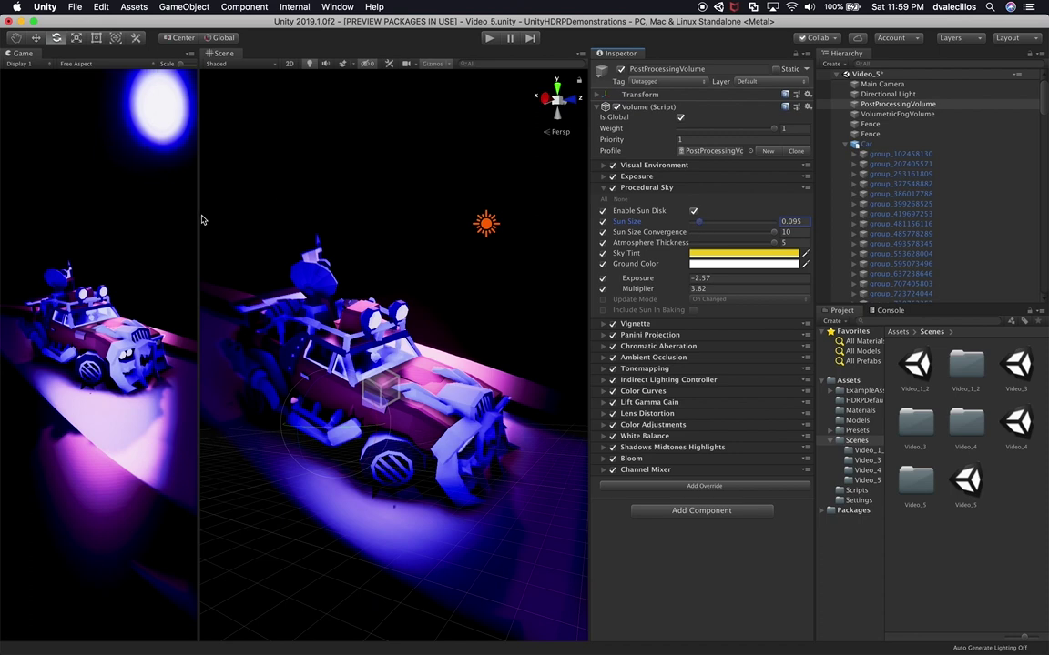
# Widen the Game view beside the Scene view and inspect the car from a slightly different Scene angle
pyautogui.moveTo(200, 219); pyautogui.dragTo(276, 230)
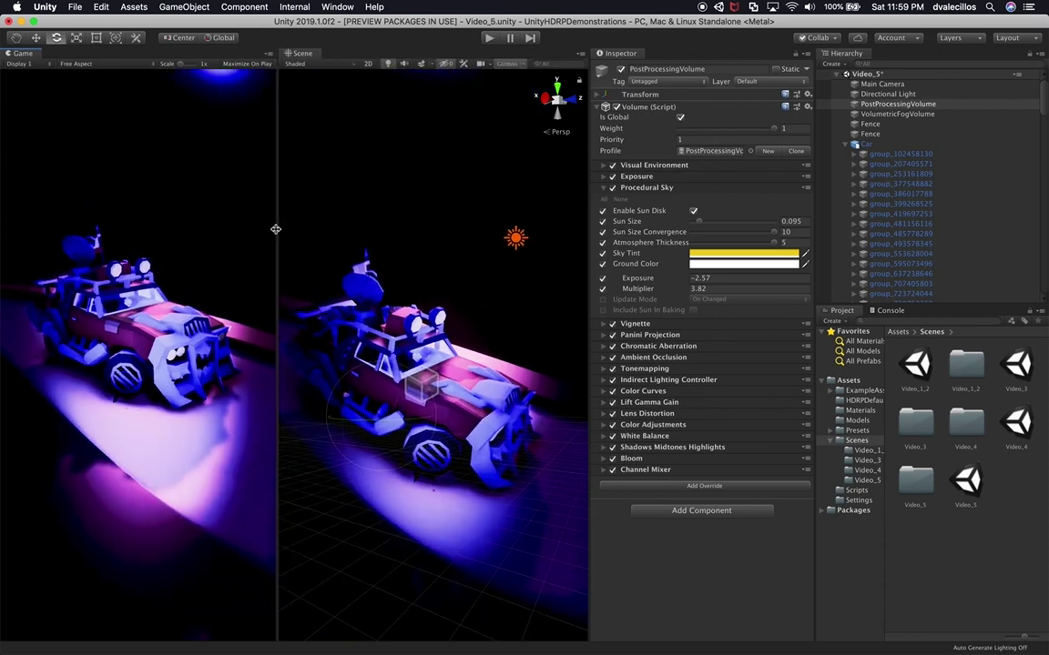
pyautogui.keyDown('alt'); pyautogui.moveTo(369, 262); pyautogui.dragTo(557, 363); pyautogui.keyUp('alt')
pyautogui.click(404, 344)
pyautogui.click(405, 344)
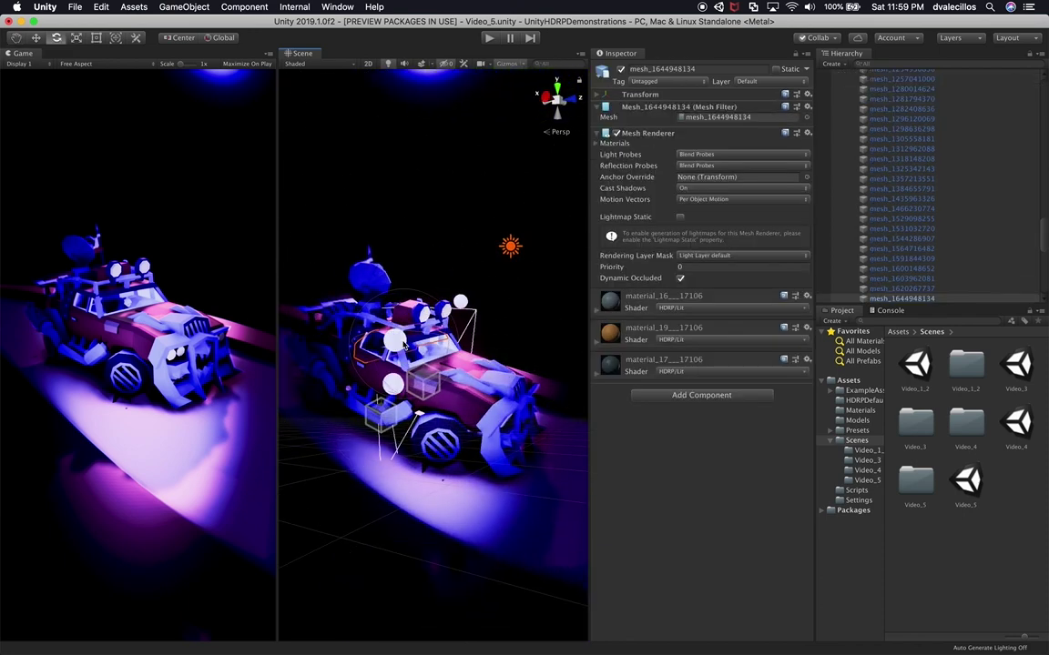
pyautogui.keyDown('alt'); pyautogui.moveTo(419, 347); pyautogui.dragTo(437, 389); pyautogui.keyUp('alt')
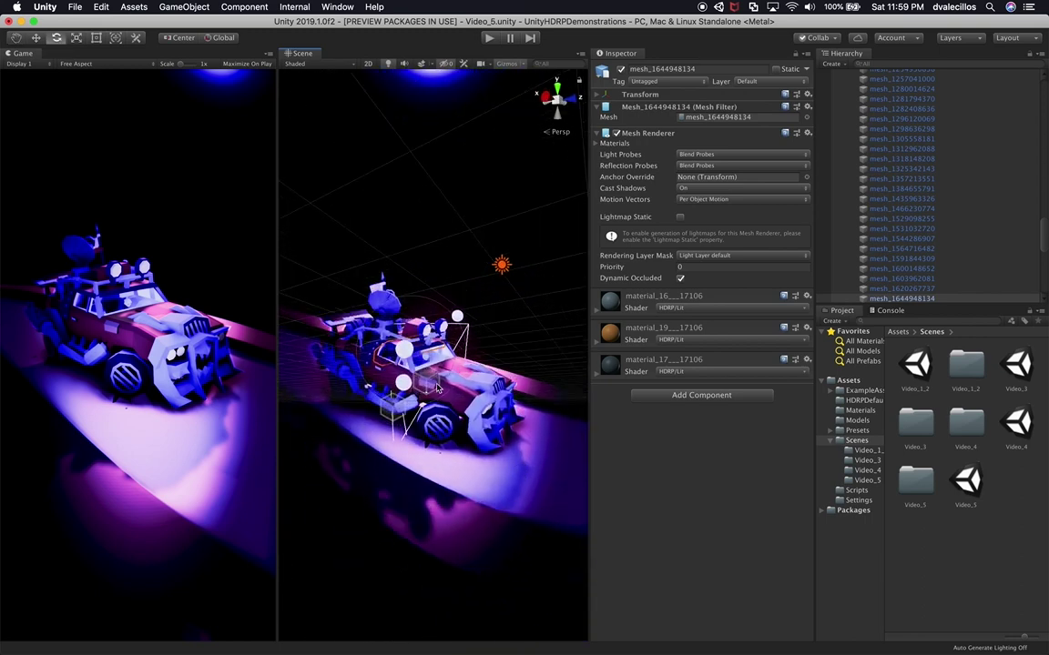
pyautogui.moveTo(278, 315); pyautogui.dragTo(350, 315)
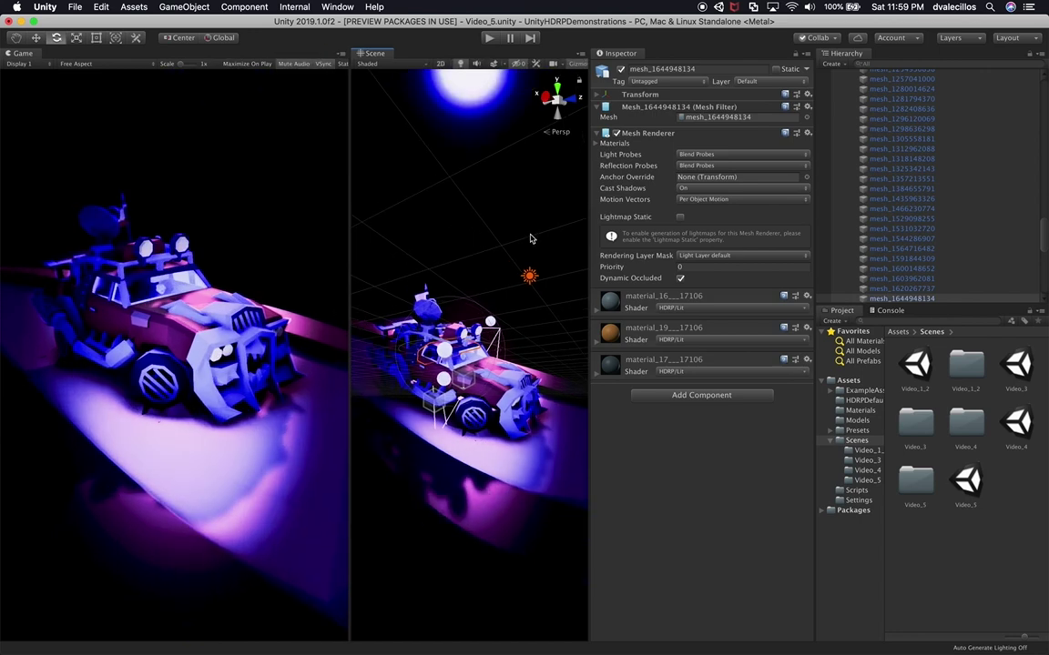
# Set the Chromatic Aberration intensity of PostProcessingVolume to 0.81
pyautogui.scroll(15, 938, 146)
pyautogui.click(897, 104)
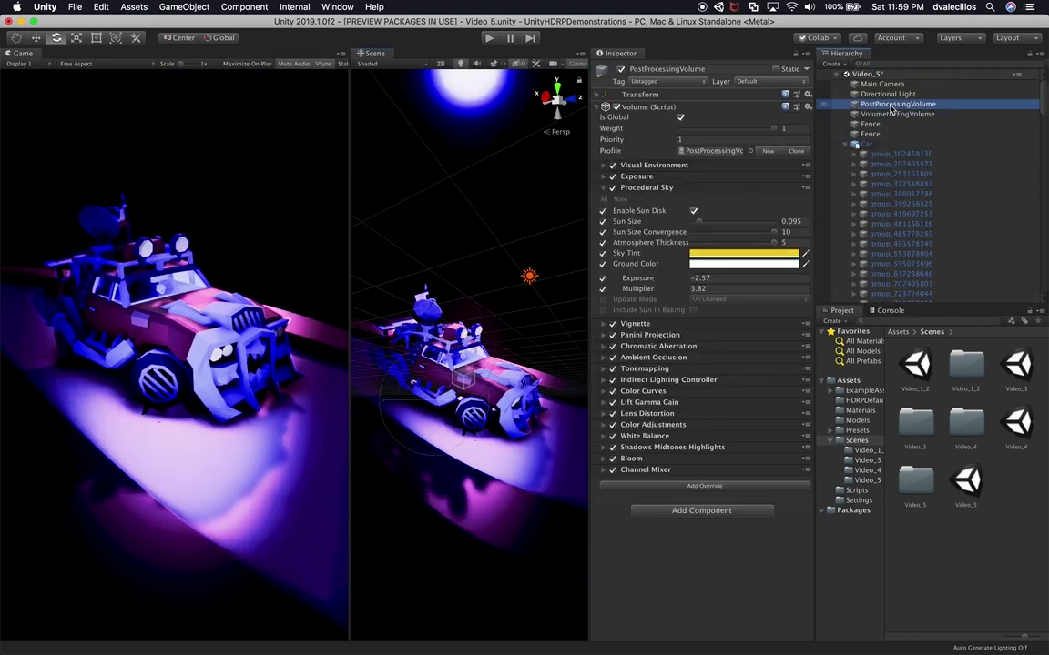
pyautogui.click(646, 347)
pyautogui.moveTo(761, 388)
pyautogui.mouseDown()
pyautogui.moveTo(789, 386)
pyautogui.moveTo(741, 389)
pyautogui.moveTo(757, 384)
pyautogui.mouseUp()
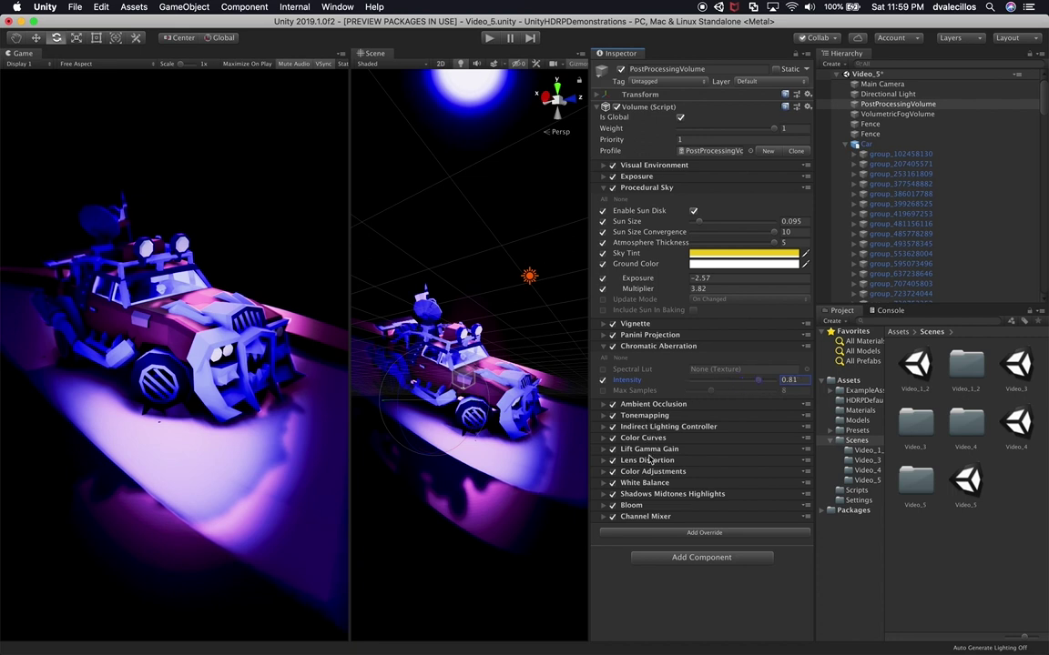
# Set the Indirect Lighting Controller's diffuse intensity to 1.2, disable its specular intensity override, and collapse it
pyautogui.click(664, 427)
pyautogui.moveTo(672, 450); pyautogui.dragTo(625, 464)
pyautogui.click(602, 461)
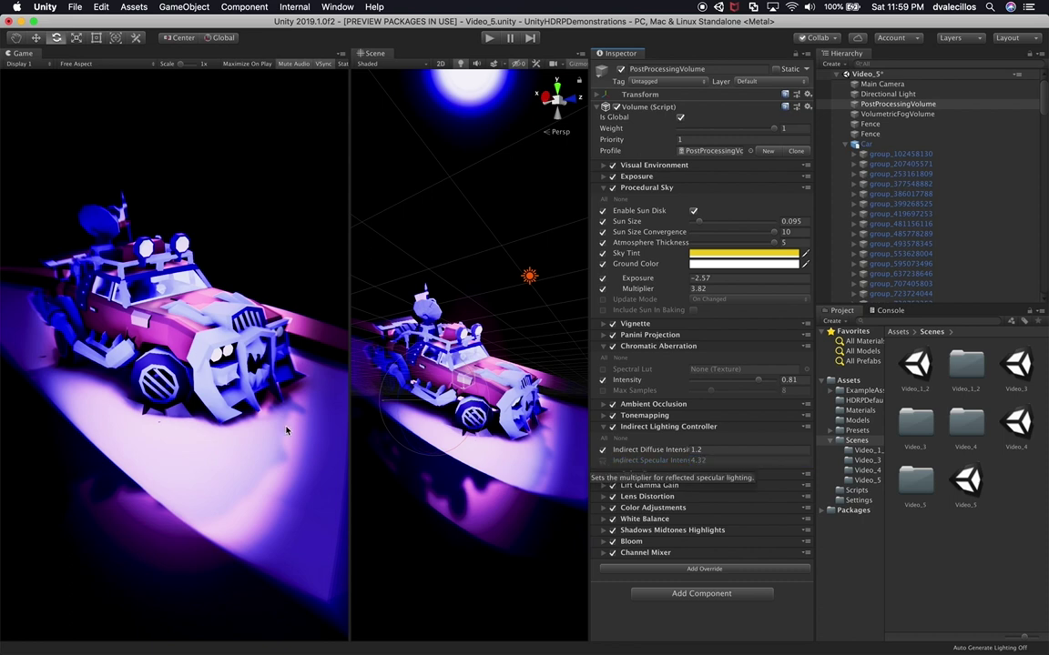
pyautogui.click(668, 428)
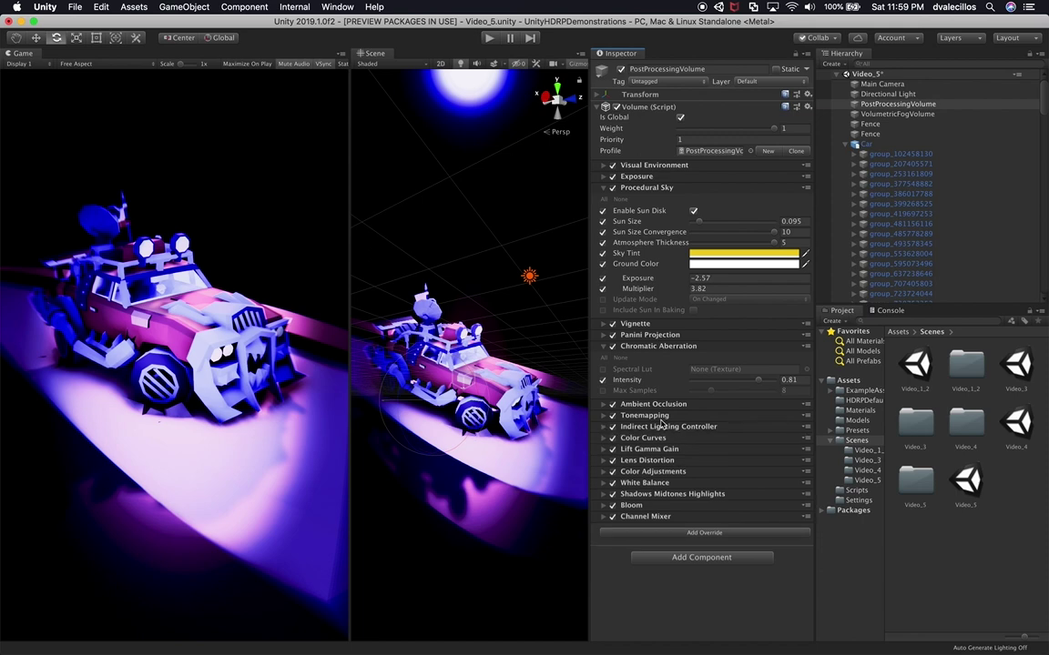
# Set the Ambient Occlusion intensity to 1.7
pyautogui.click(667, 406)
pyautogui.moveTo(729, 429); pyautogui.dragTo(725, 437)
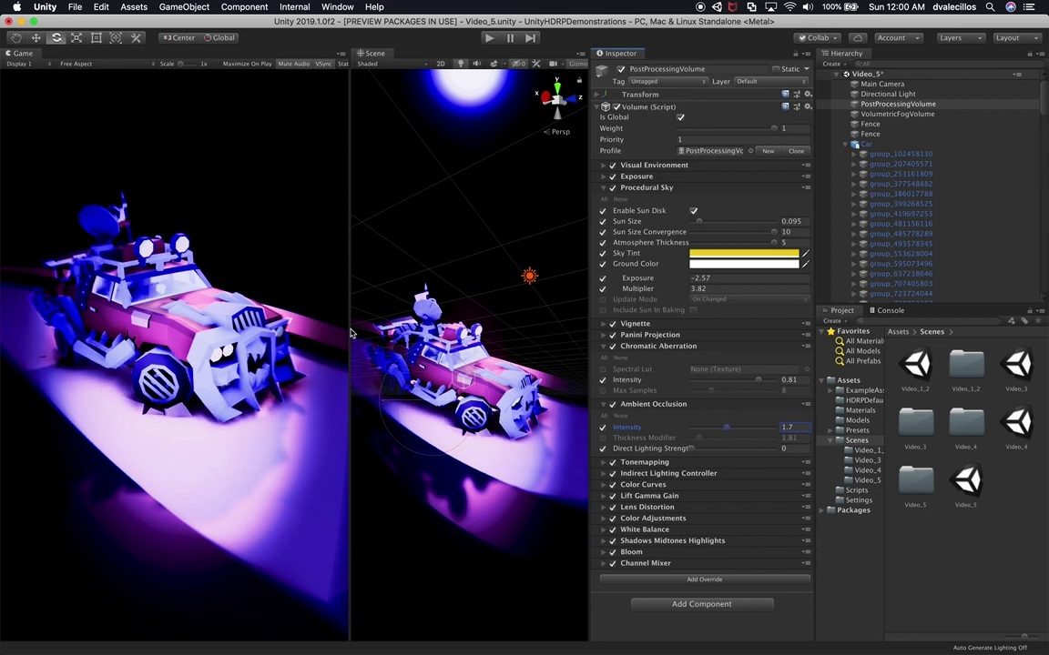
# Collapse Chromatic Aberration and set the Indirect Lighting Controller's diffuse intensity to 0.76
pyautogui.moveTo(350, 330); pyautogui.dragTo(335, 331)
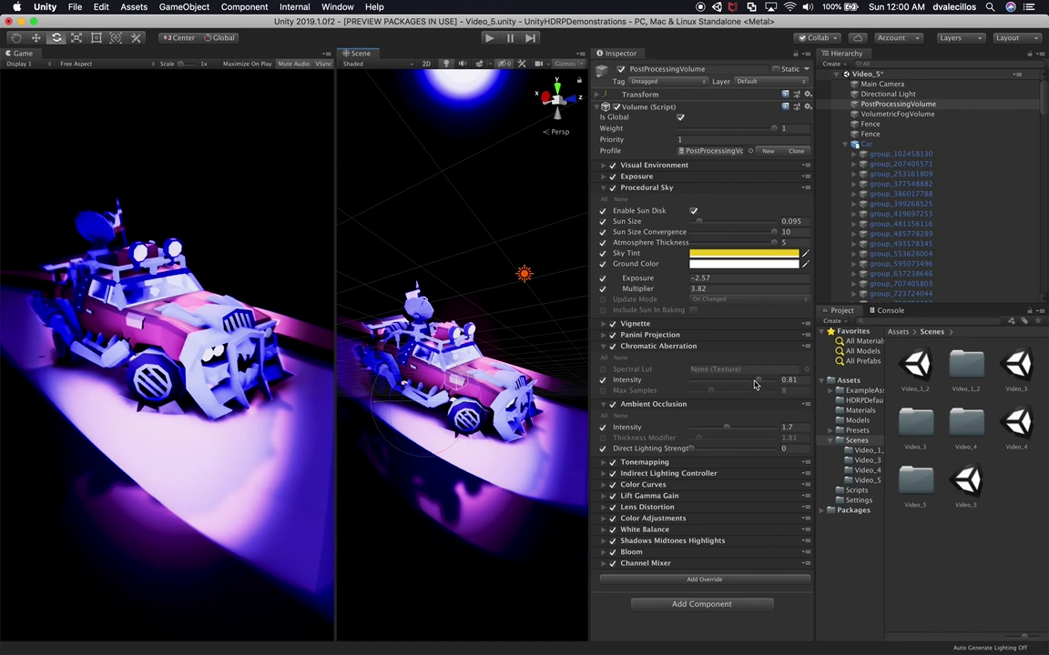
pyautogui.click(656, 347)
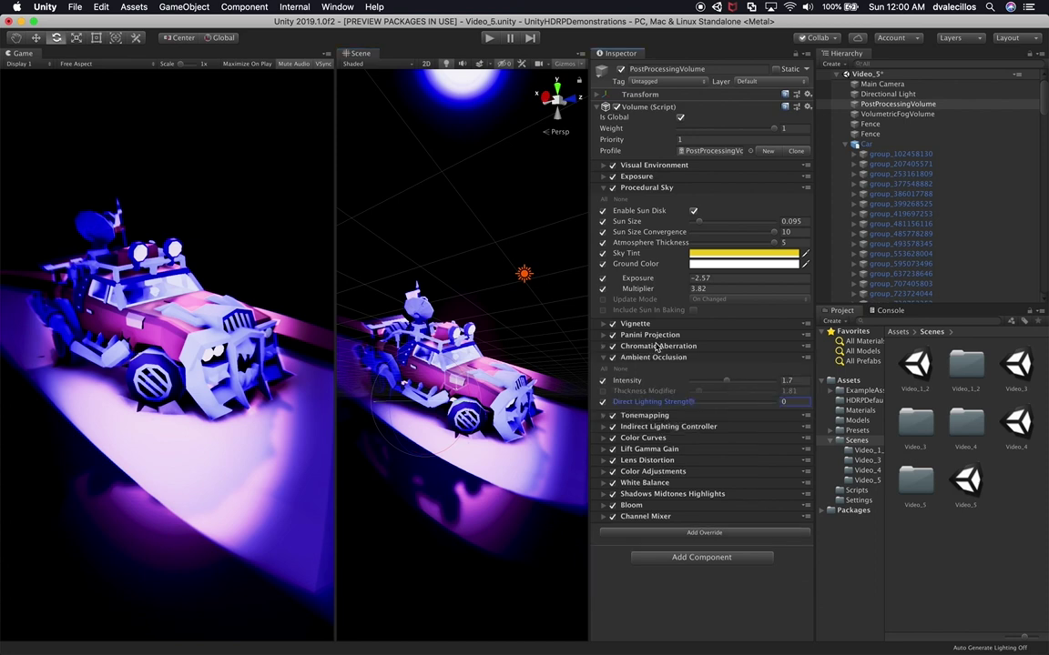
pyautogui.click(659, 426)
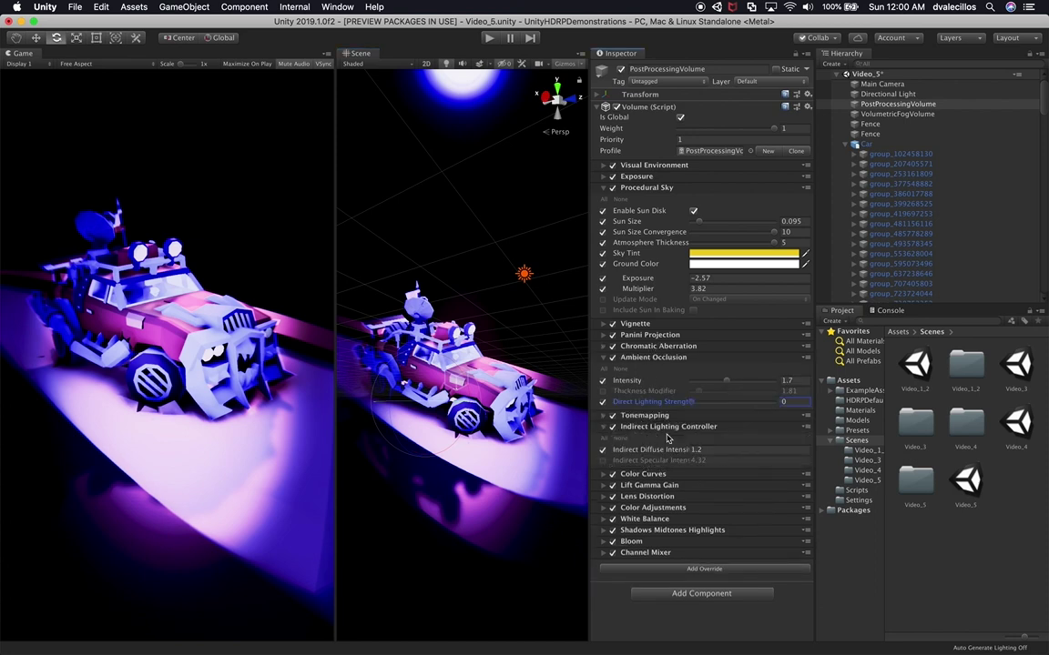
pyautogui.moveTo(661, 451)
pyautogui.mouseDown()
pyautogui.moveTo(641, 452)
pyautogui.moveTo(654, 452)
pyautogui.mouseUp()
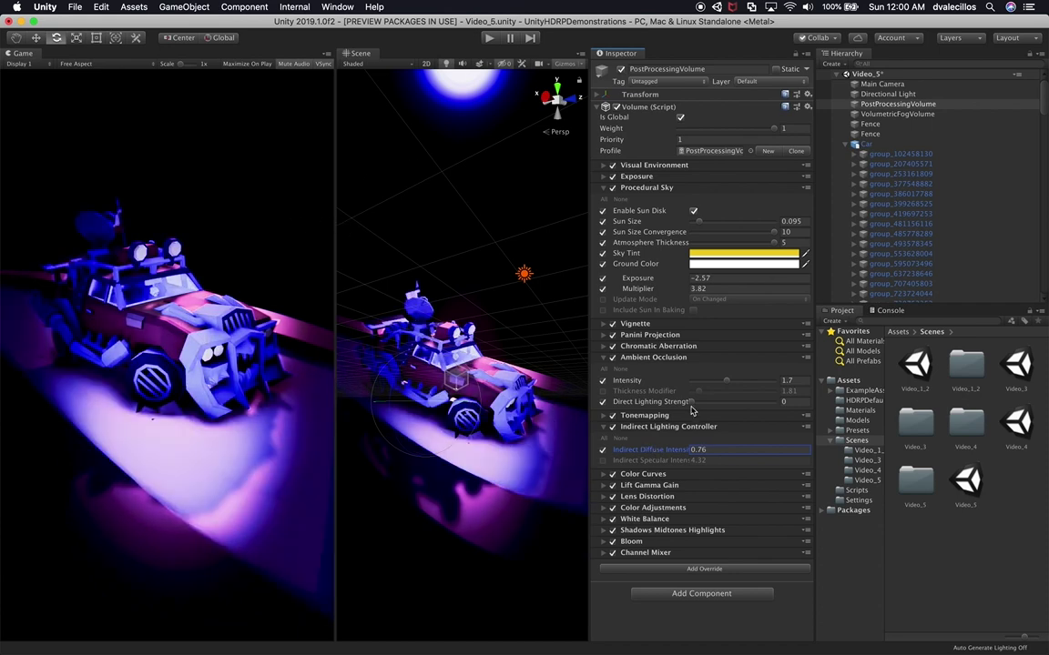
# Flatten the blue curve in Color Curves by moving its middle point to about 0.601, 0.695
pyautogui.click(642, 474)
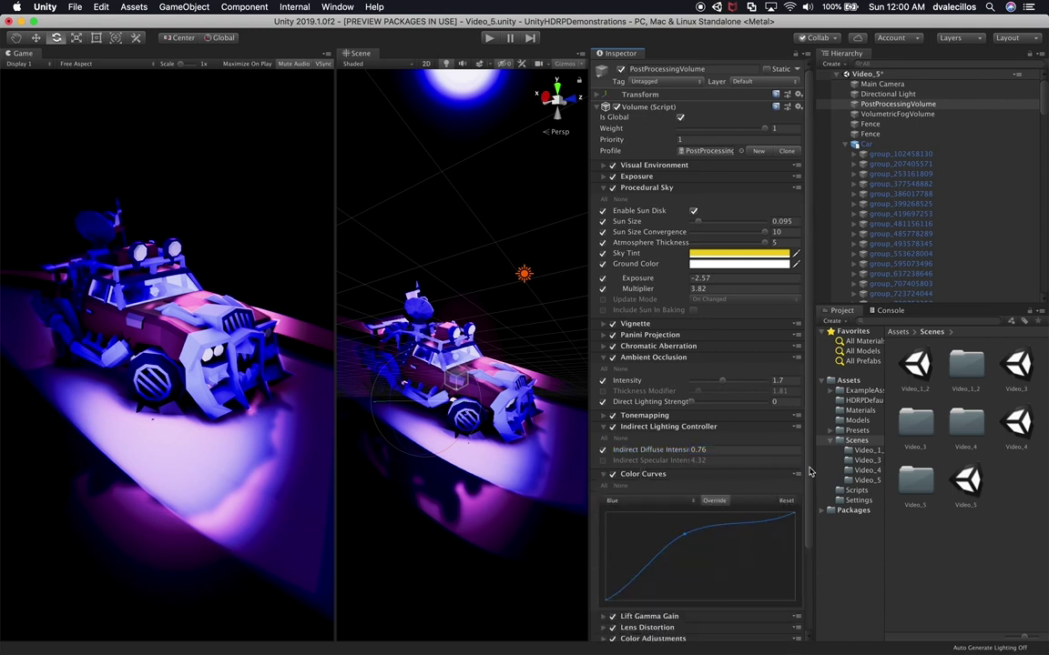
pyautogui.scroll(-3, 719, 459)
pyautogui.moveTo(690, 472); pyautogui.dragTo(721, 472)
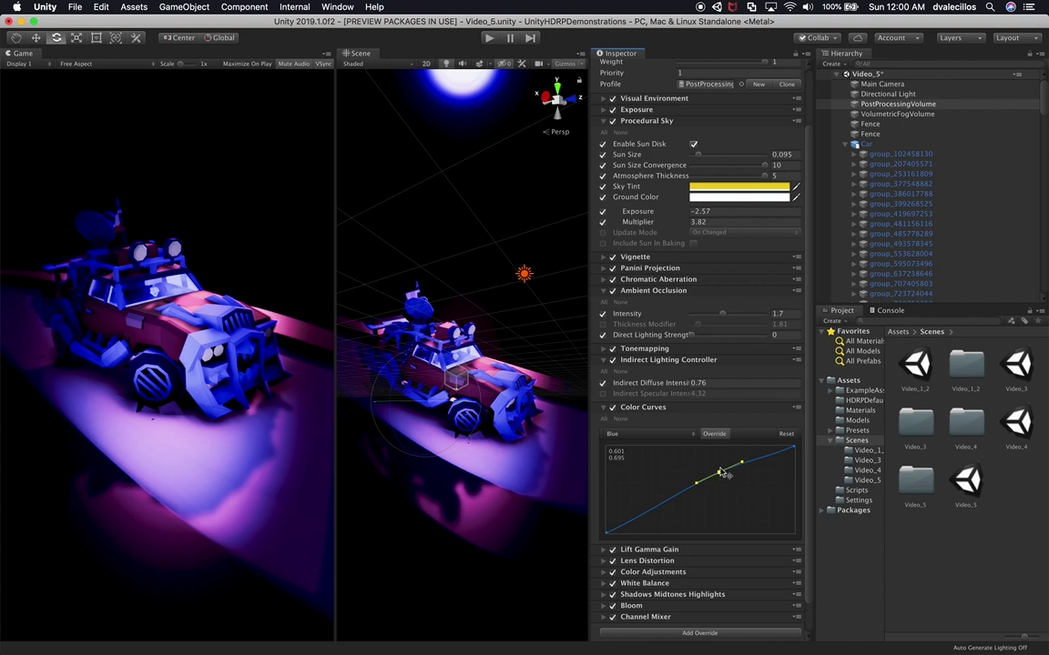
# Set the Post Exposure in Color Adjustments to 0.38
pyautogui.click(659, 573)
pyautogui.scroll(-5, 804, 503)
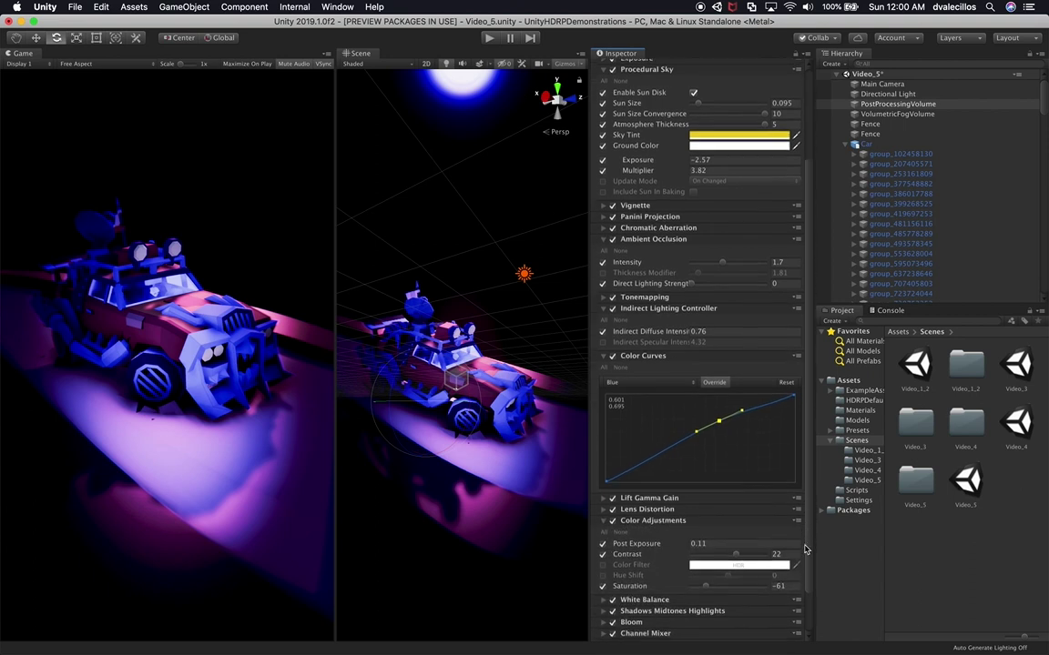
pyautogui.moveTo(622, 500)
pyautogui.mouseDown()
pyautogui.moveTo(650, 501)
pyautogui.moveTo(635, 503)
pyautogui.mouseUp()
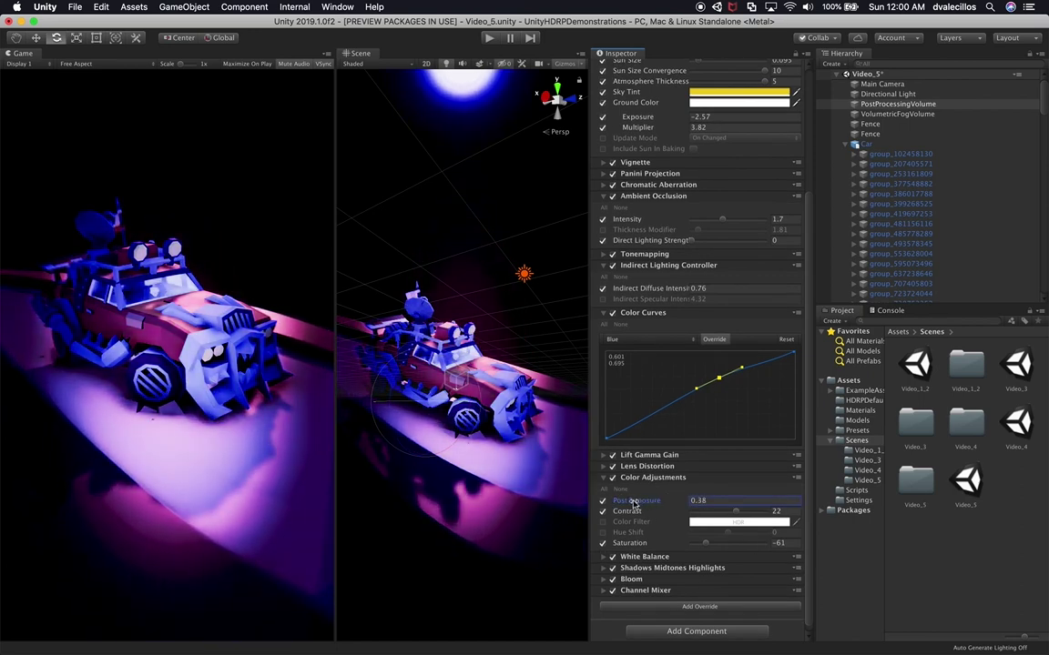
# Rotate the Directional Light to change how it falls on the car and ground, and resize the Game view beside the Scene view
pyautogui.moveTo(334, 289); pyautogui.dragTo(473, 325)
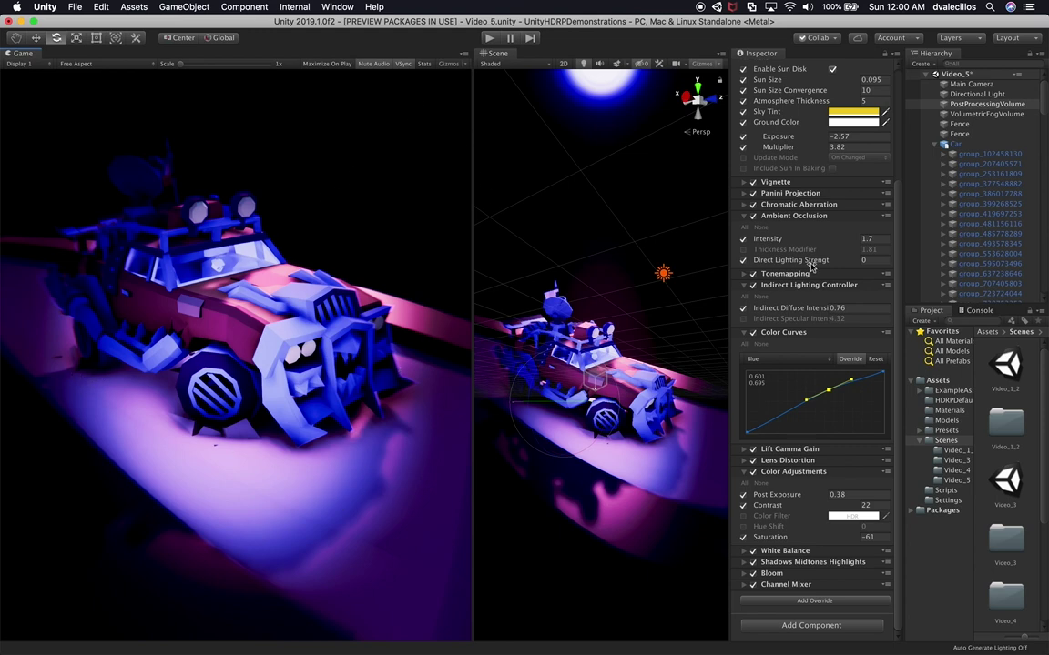
pyautogui.click(663, 274)
pyautogui.moveTo(667, 251); pyautogui.dragTo(371, 227)
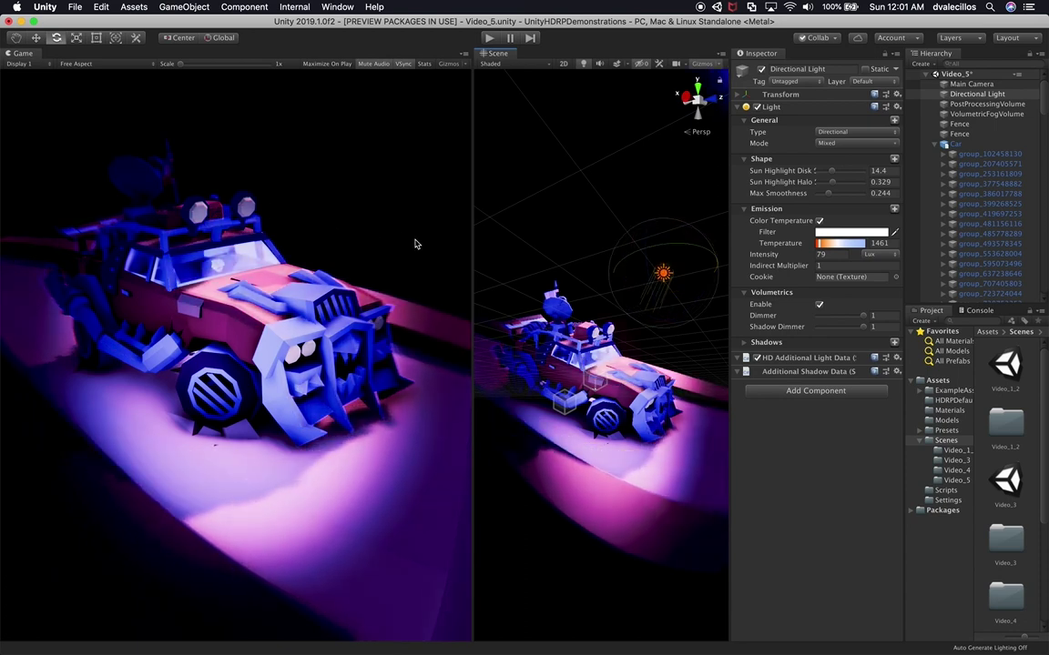
pyautogui.moveTo(472, 255); pyautogui.dragTo(409, 257)
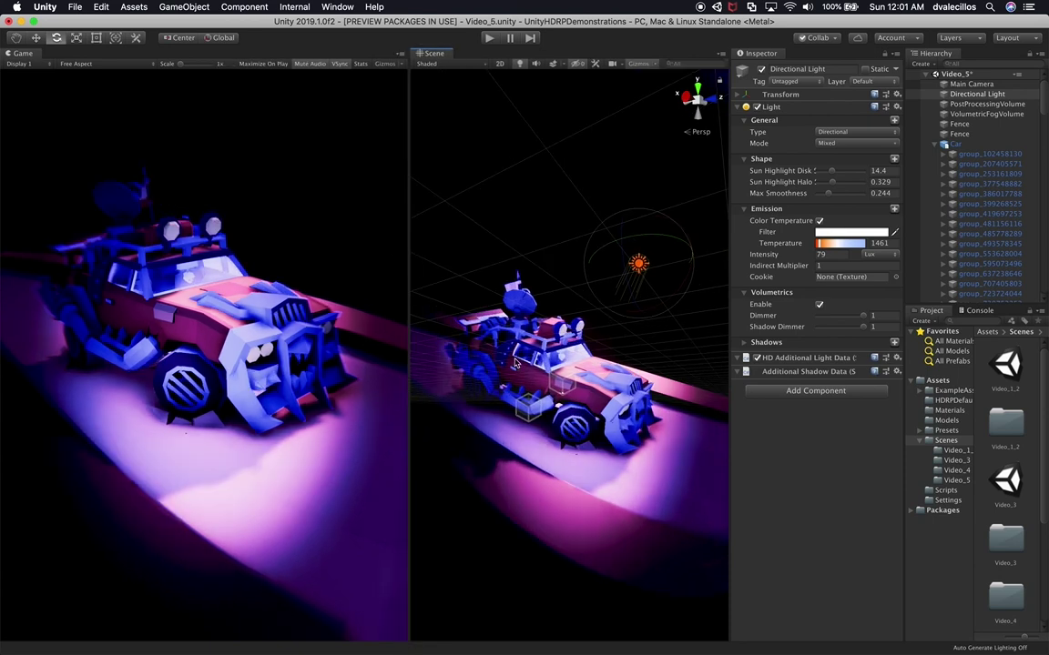